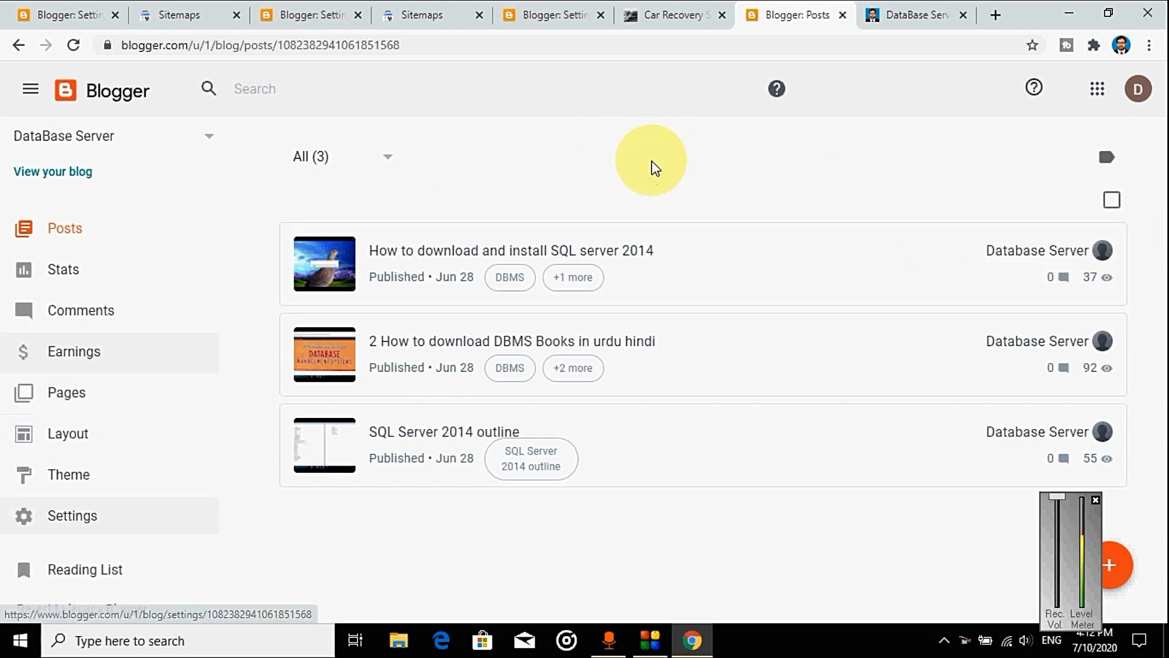
- Open Google Search Console from the Crawlers and indexing settings of the DataBase Server blog
left_click(534, 12)
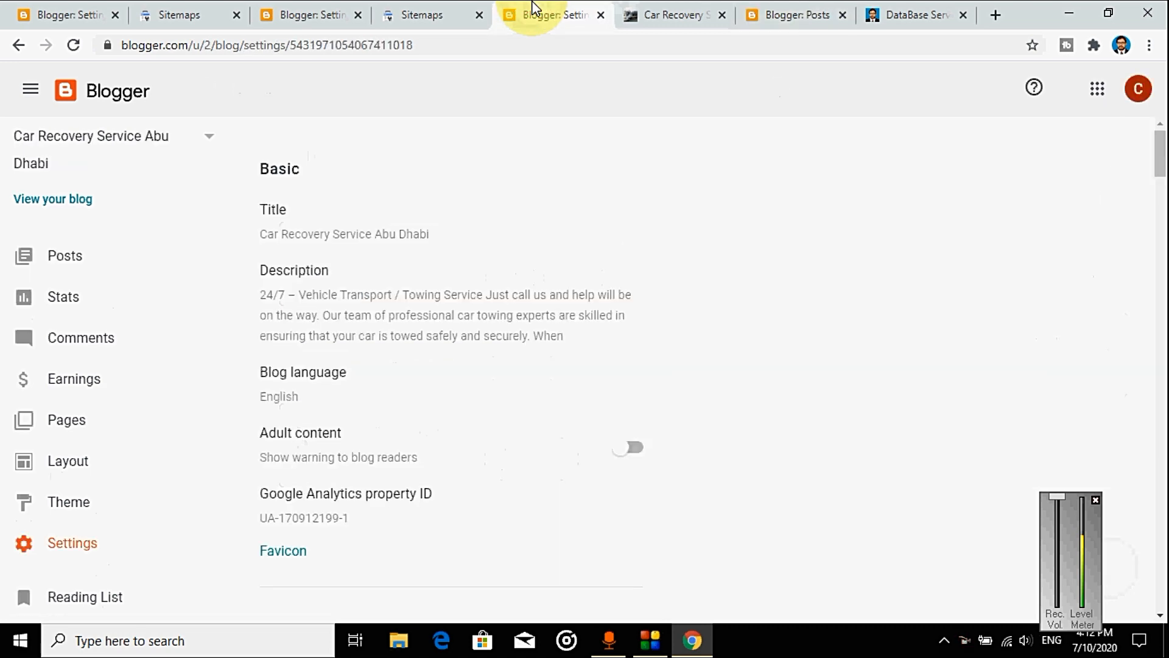
left_click(800, 16)
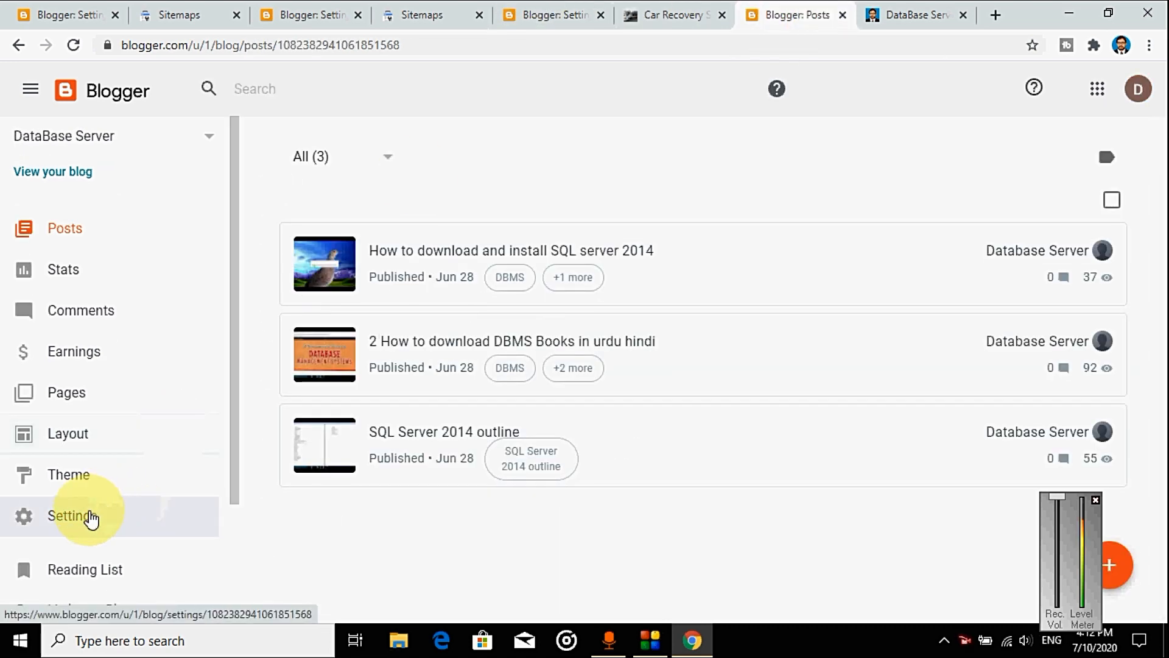
left_click(90, 516)
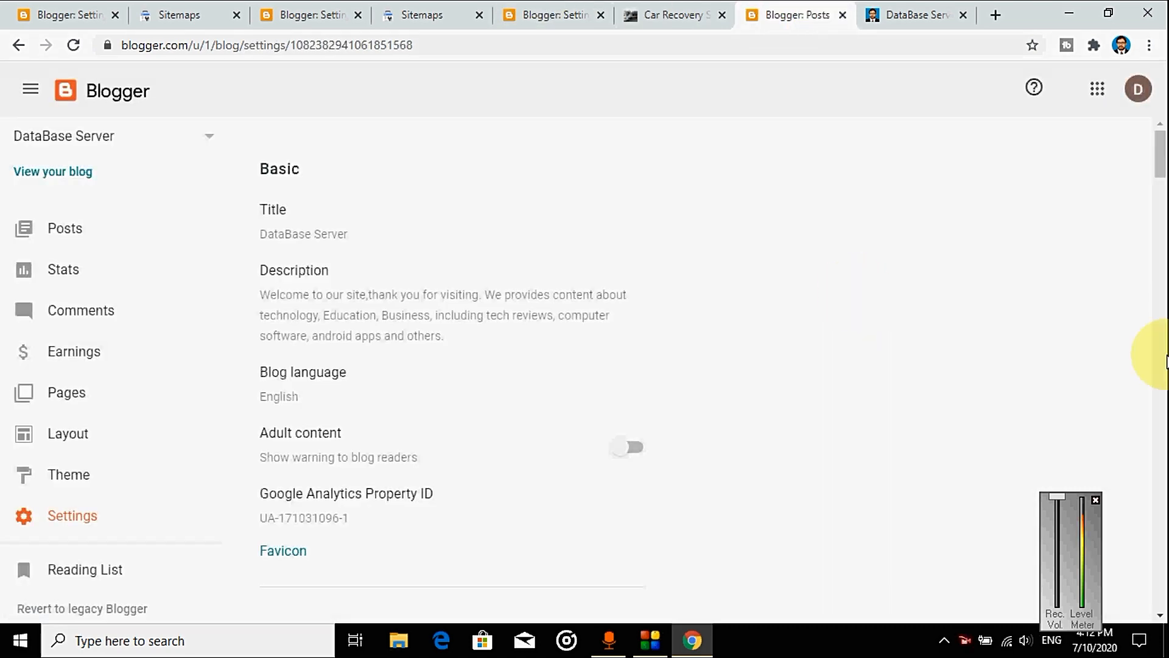
left_click(1164, 484)
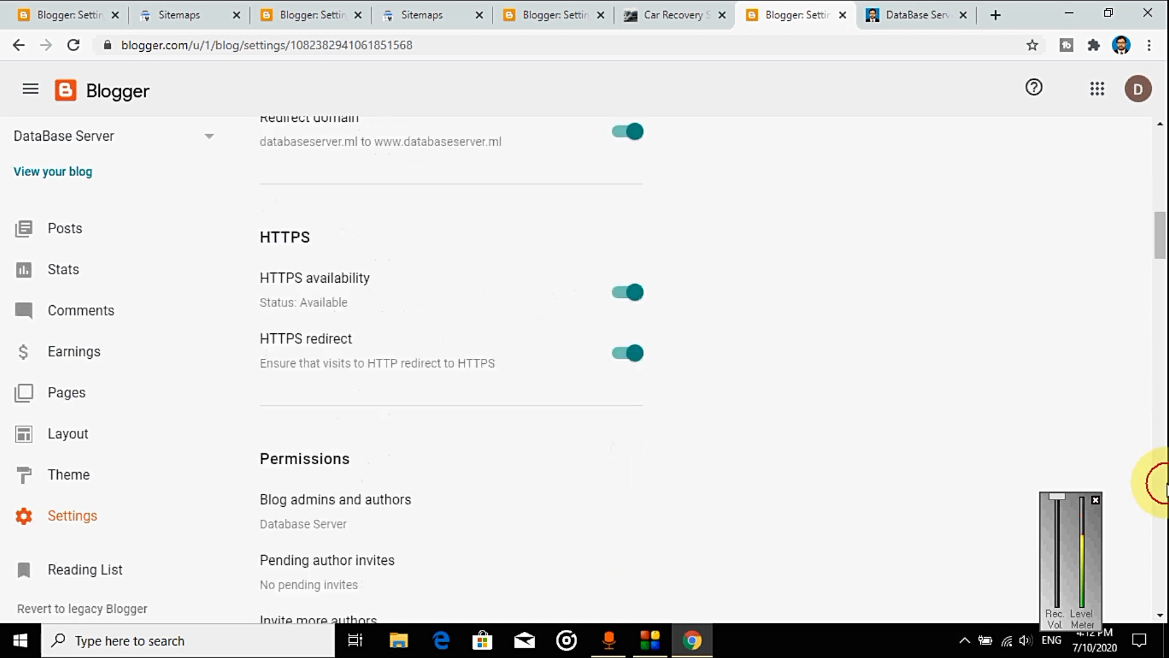
left_click(1165, 484)
left_click(1165, 484)
left_click(1165, 484)
left_click(1165, 484)
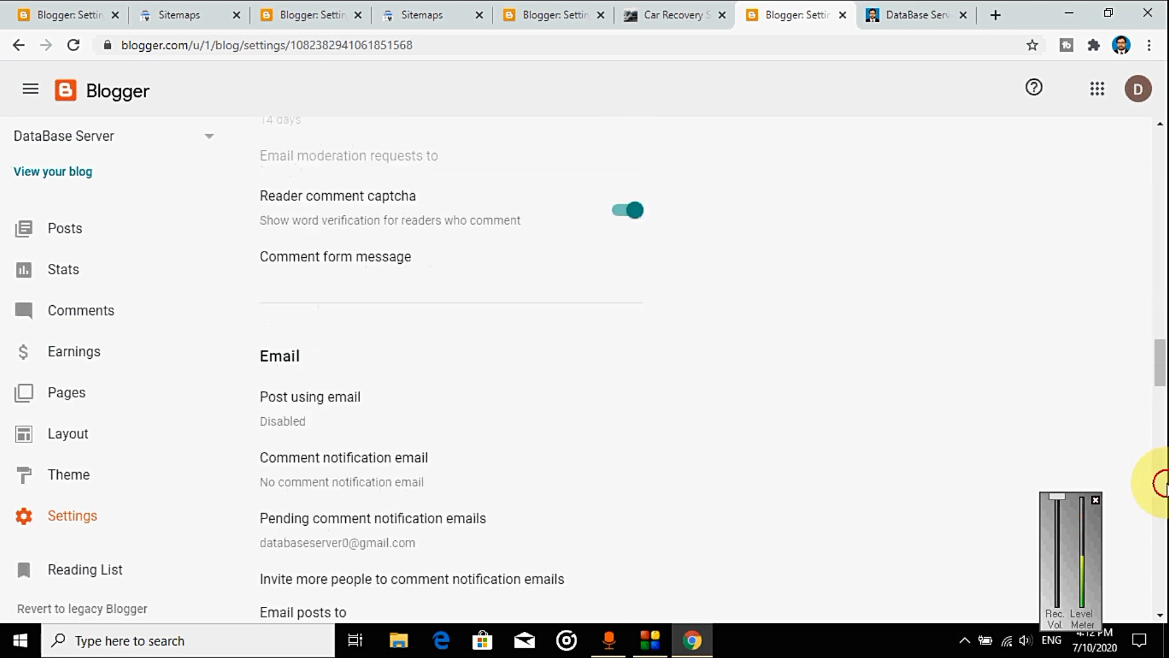
left_click(1164, 484)
left_click(1164, 484)
left_click(1164, 484)
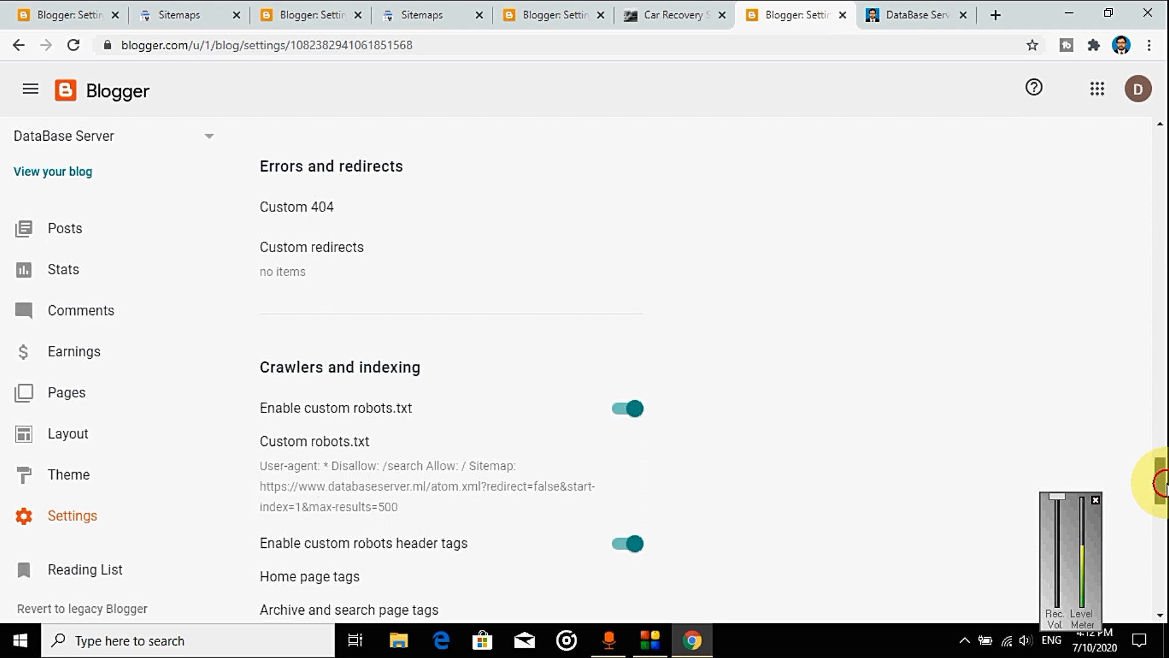
left_click(1165, 539)
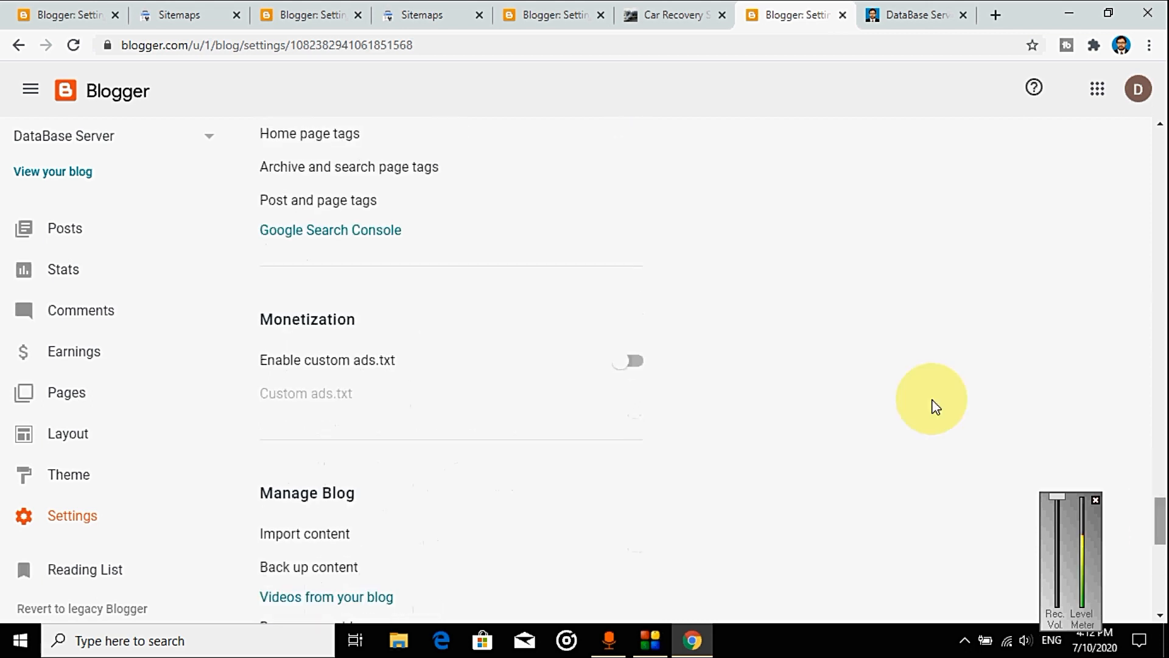
left_click(339, 232)
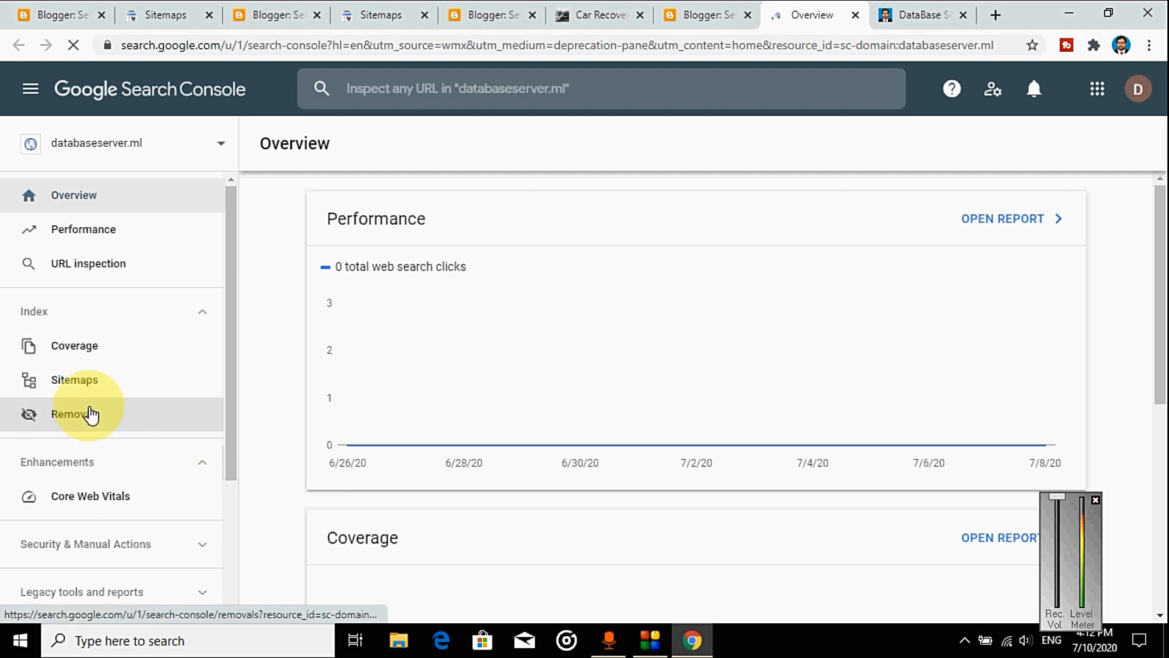
- Review the submitted sitemaps for databaseserver.ml and view the live DataBase Server and Car Recovery Service Abu Dhabi sites
left_click(82, 390)
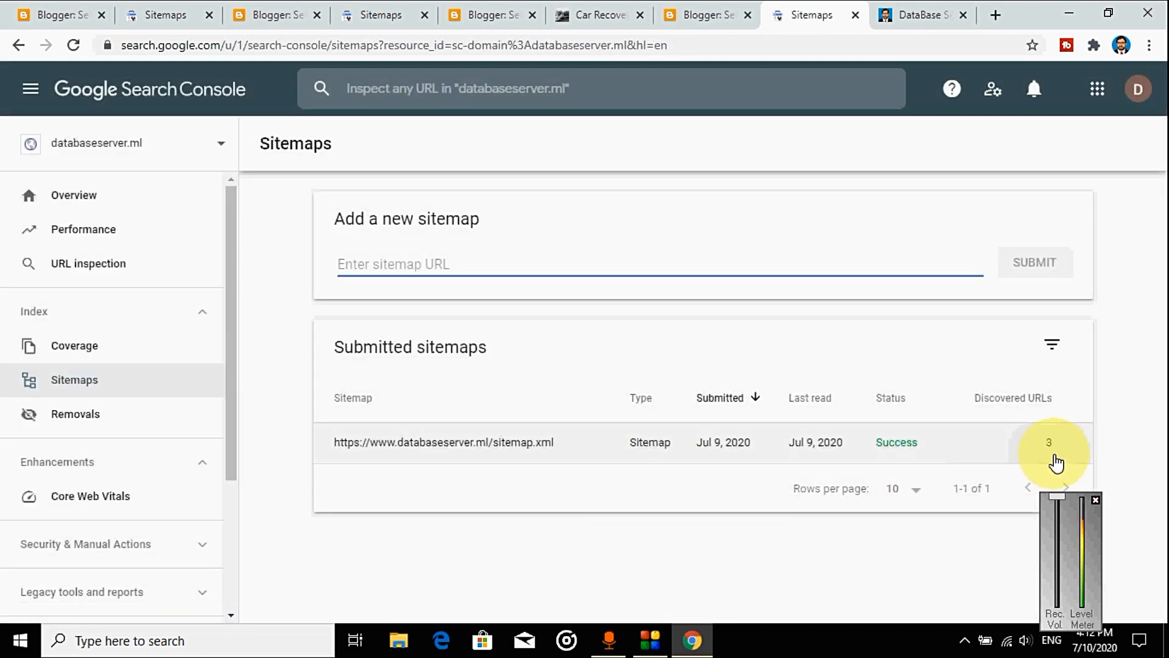
left_click(916, 13)
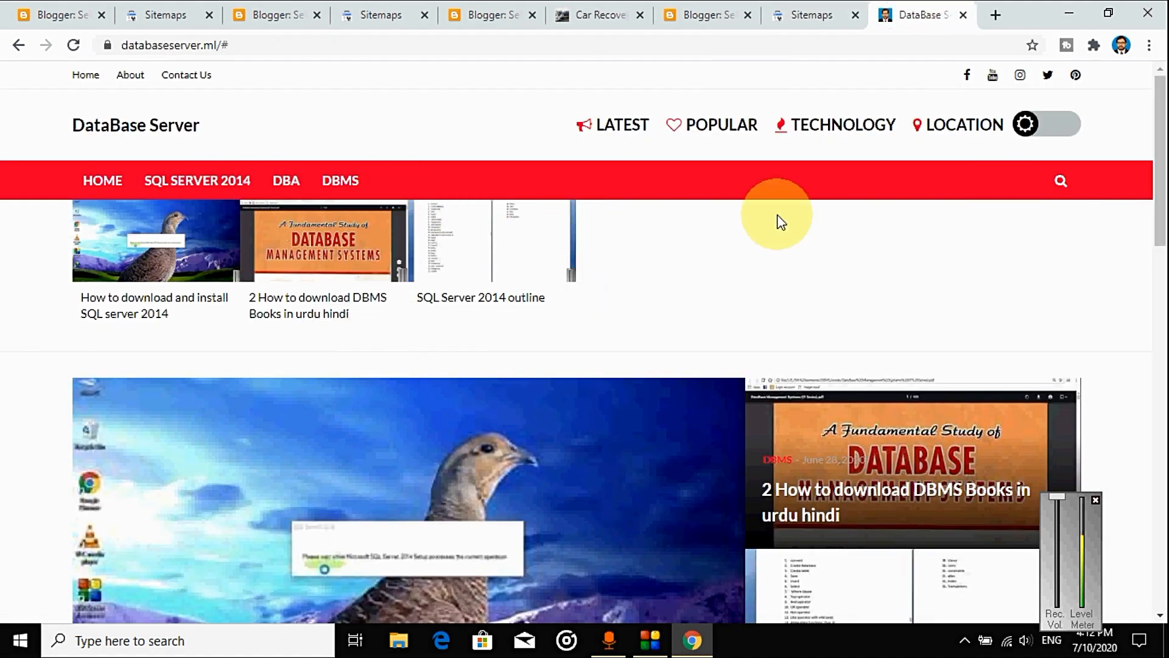
left_click(597, 8)
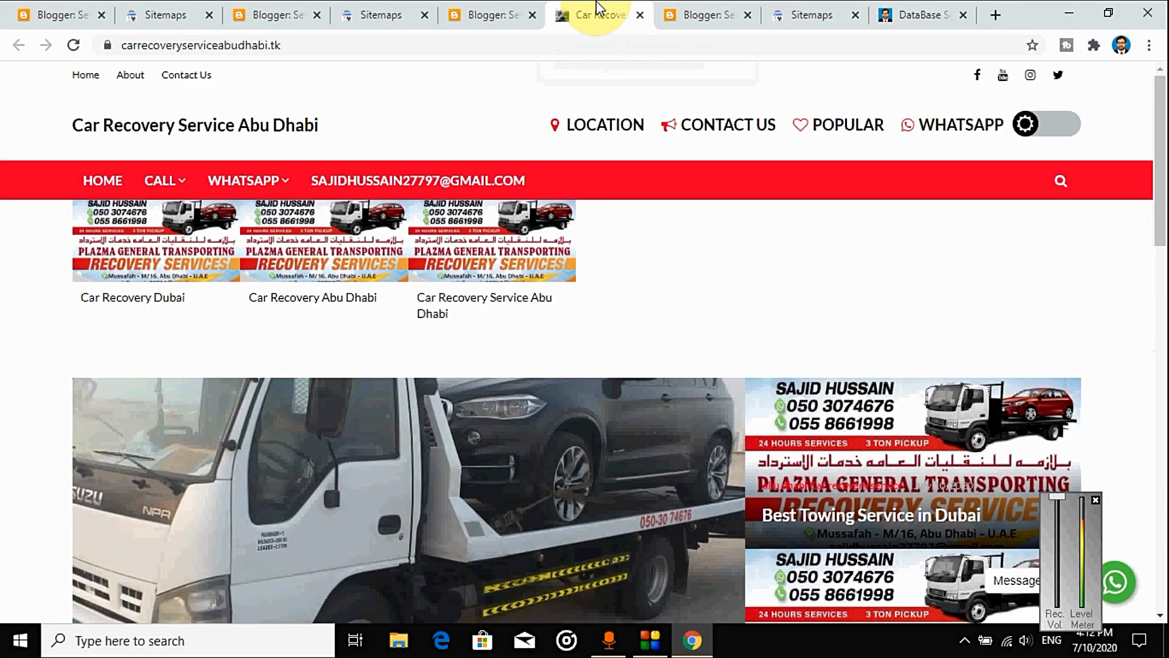
- From the Car Recovery Service Abu Dhabi blog's settings, open Google Search Console and show its submitted sitemaps
left_click(481, 15)
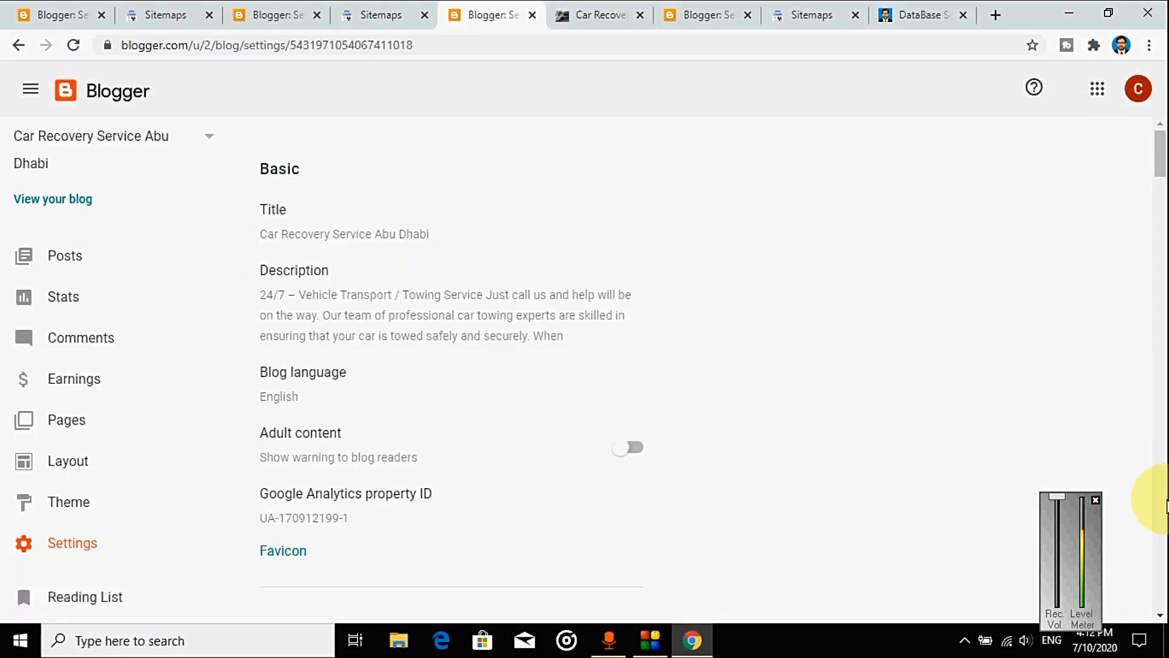
scroll(1160, 496, "down", 15)
scroll(1162, 499, "down", 20)
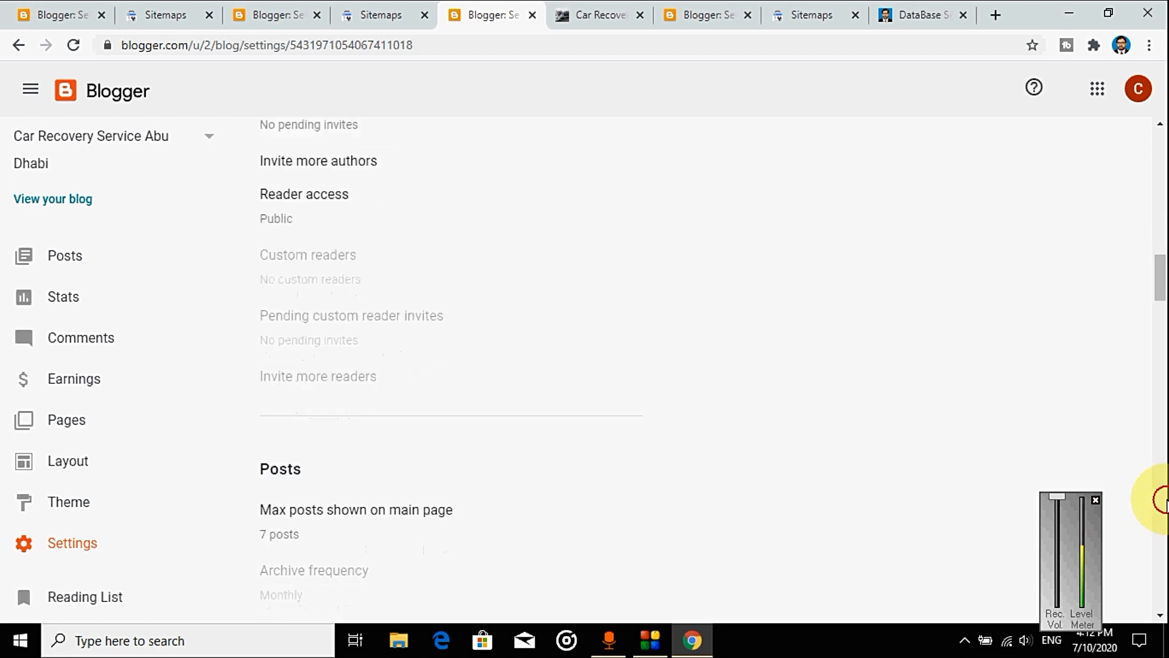
scroll(1166, 499, "down", 7)
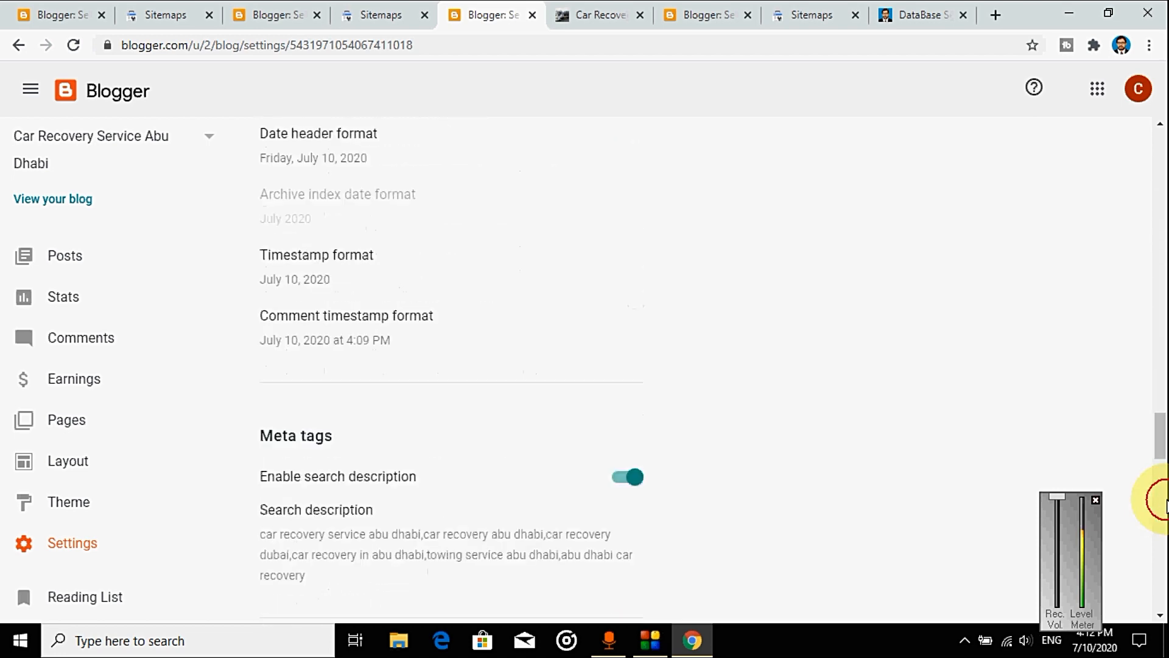
left_click(1161, 515)
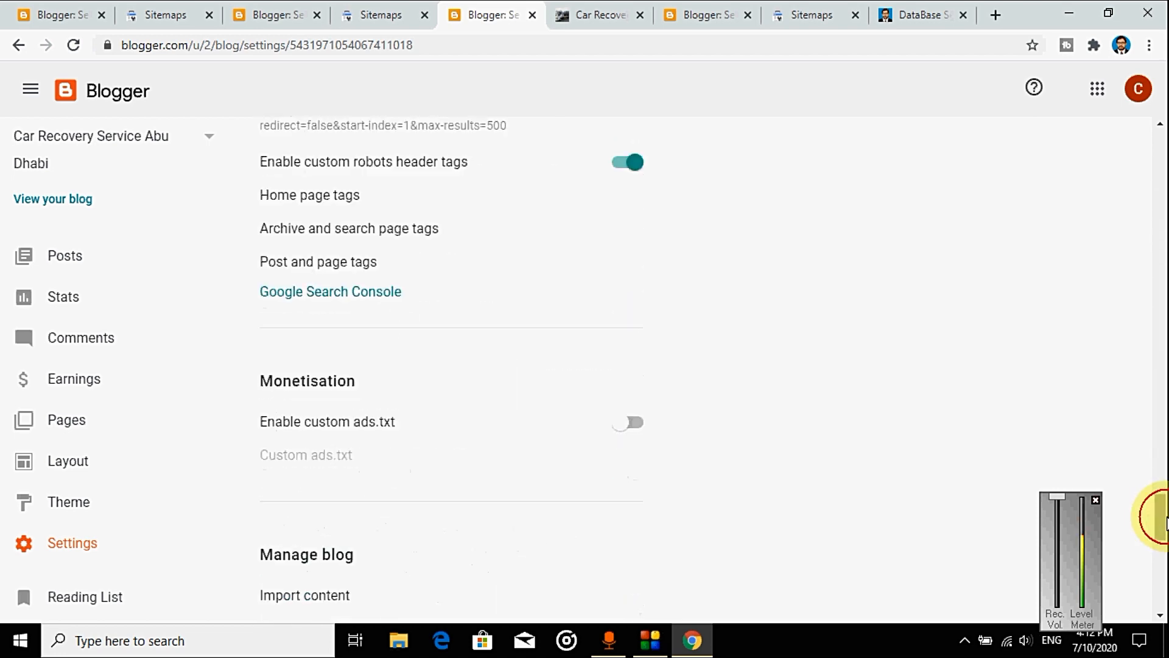
left_click(317, 294)
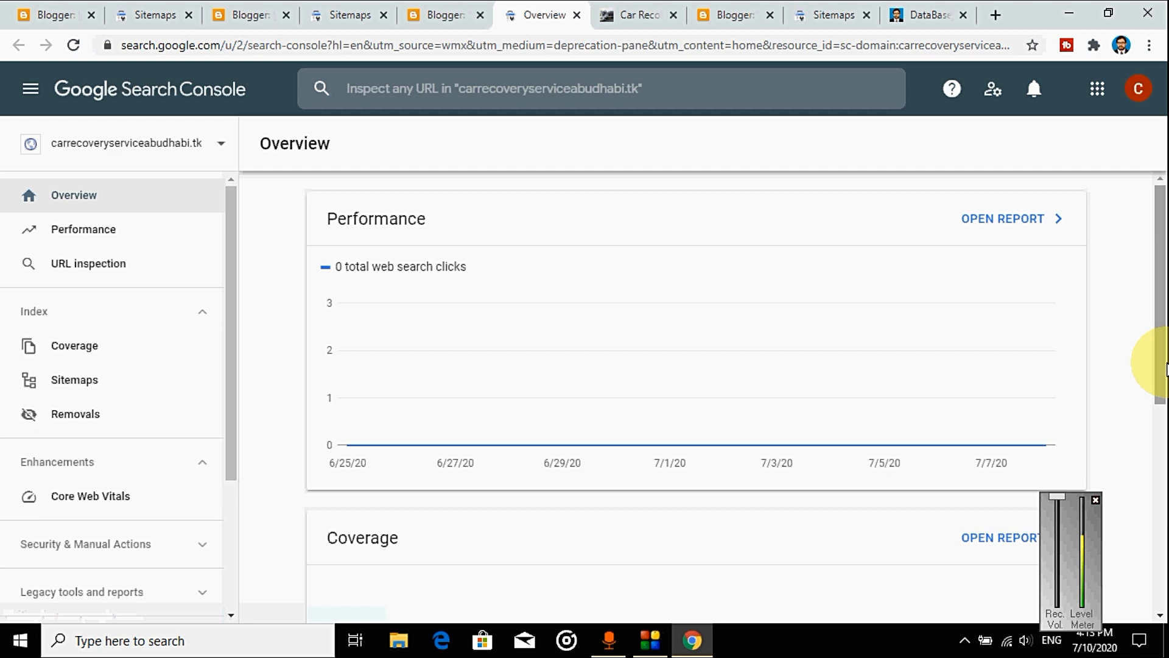
left_click_drag(1165, 368, 1166, 417)
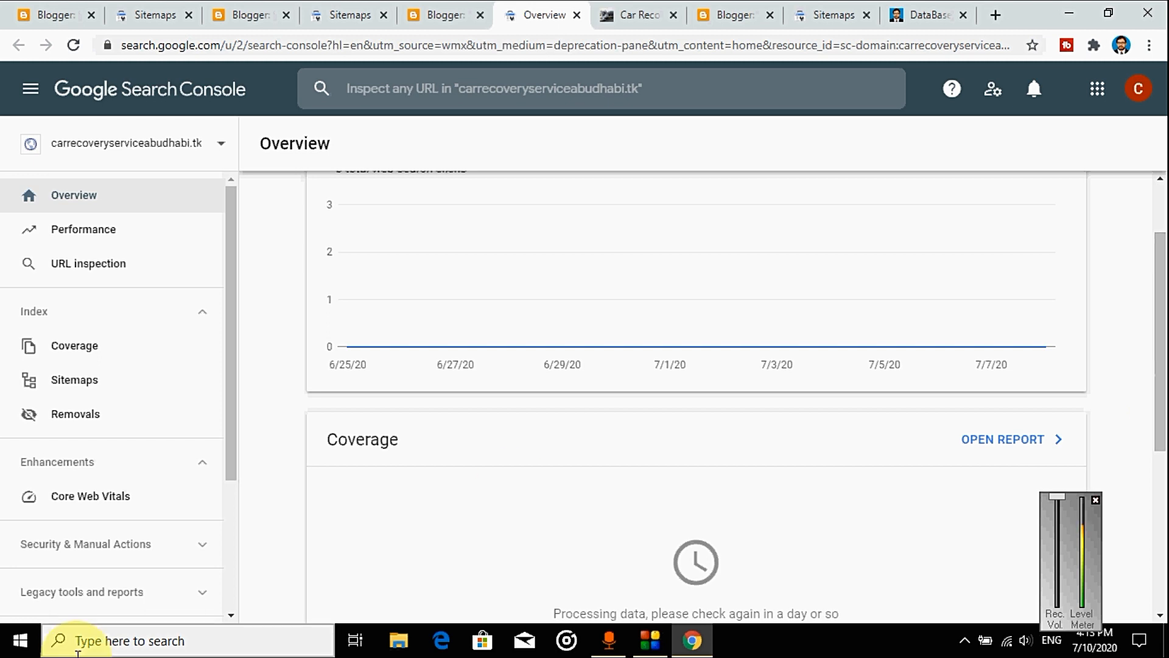
left_click(96, 387)
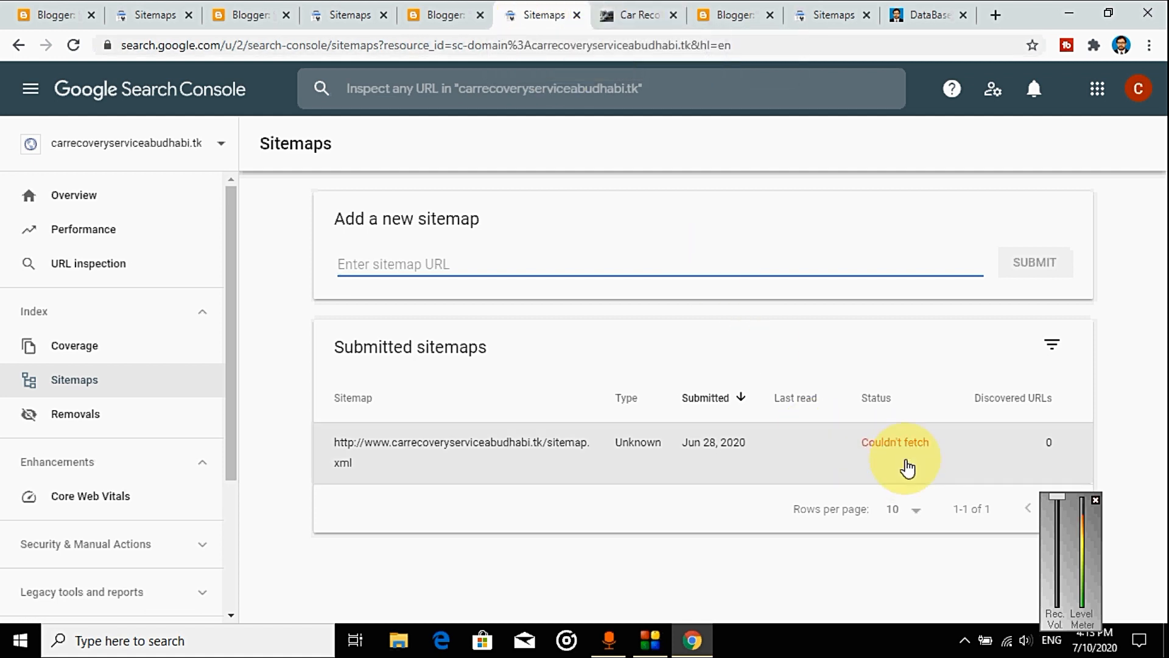
- Copy the full web address of the live Car Recovery Service Abu Dhabi site
left_click(609, 14)
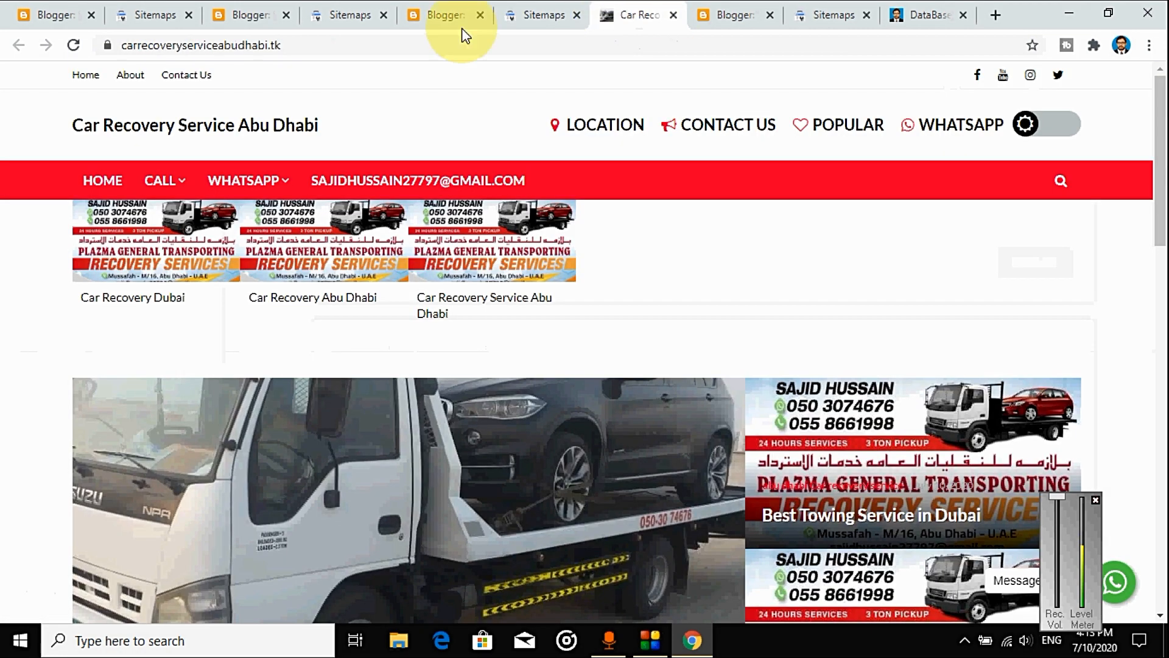
left_click(413, 45)
left_click(417, 47)
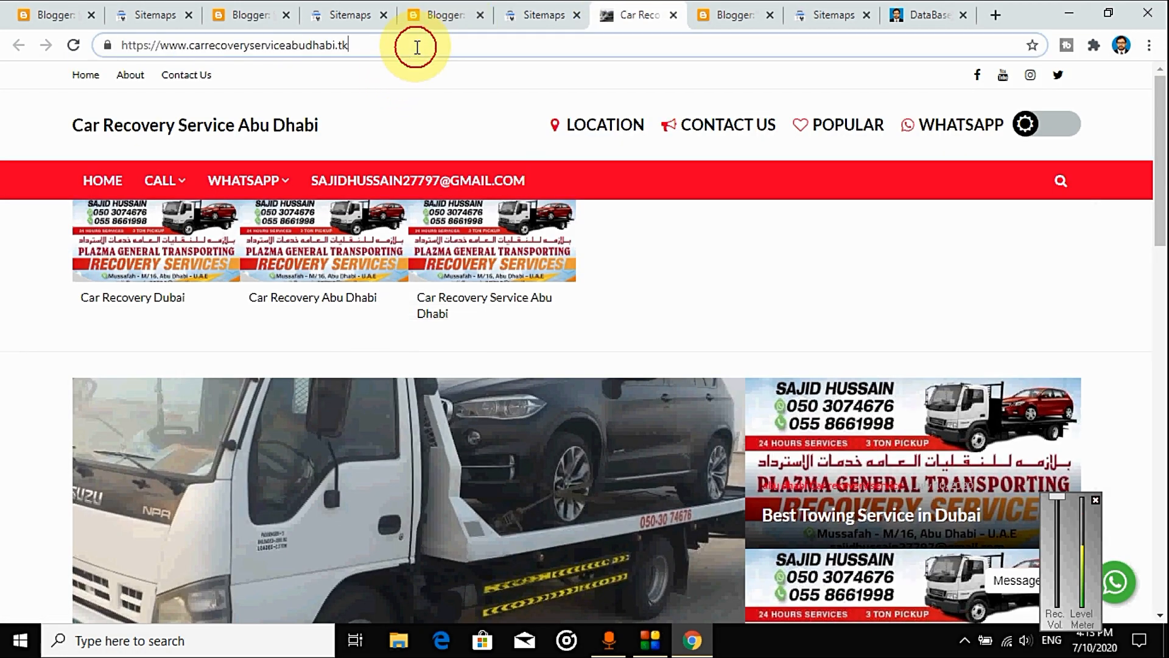
key("ctrl+a")
key("ctrl+c")
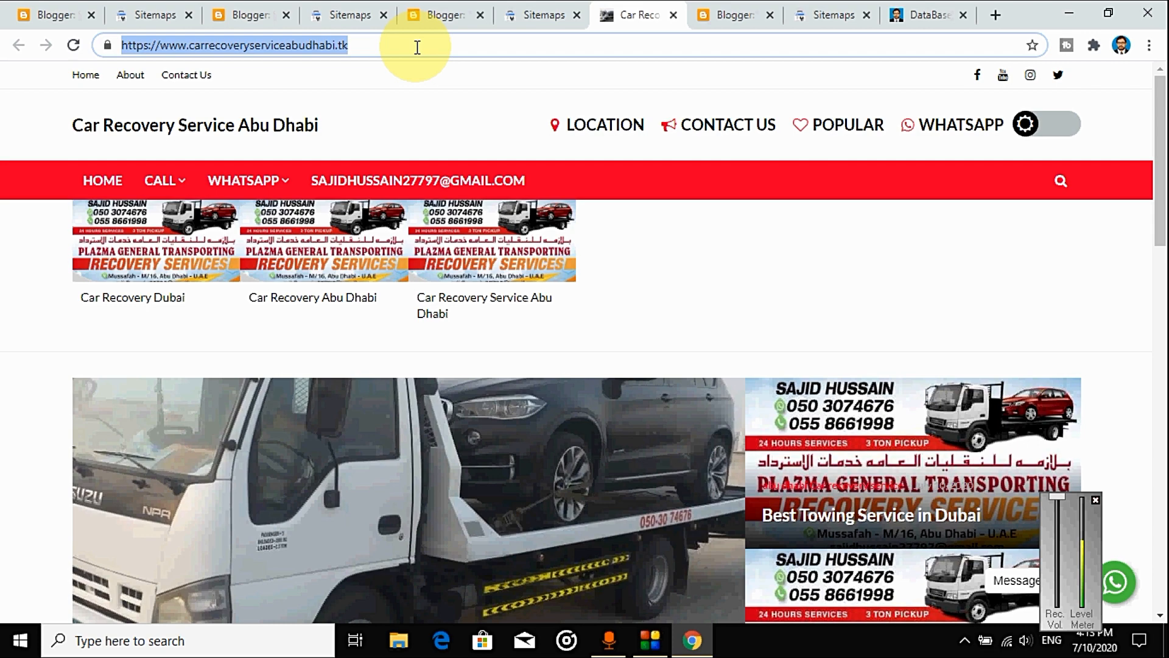
left_click(538, 6)
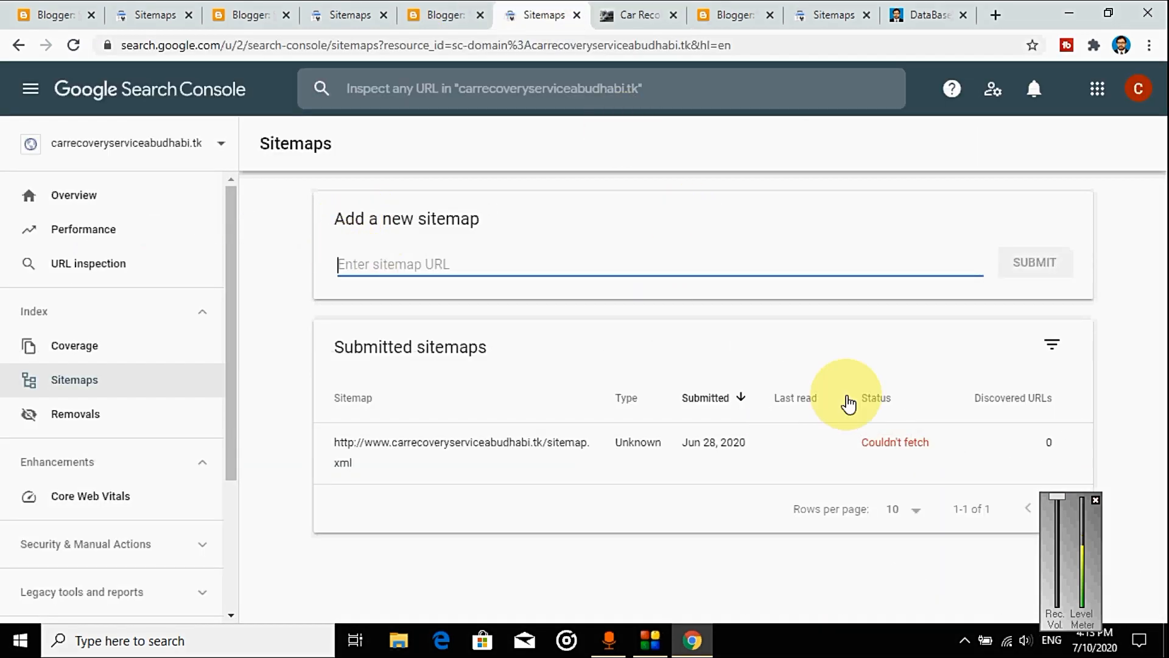
left_click(898, 452)
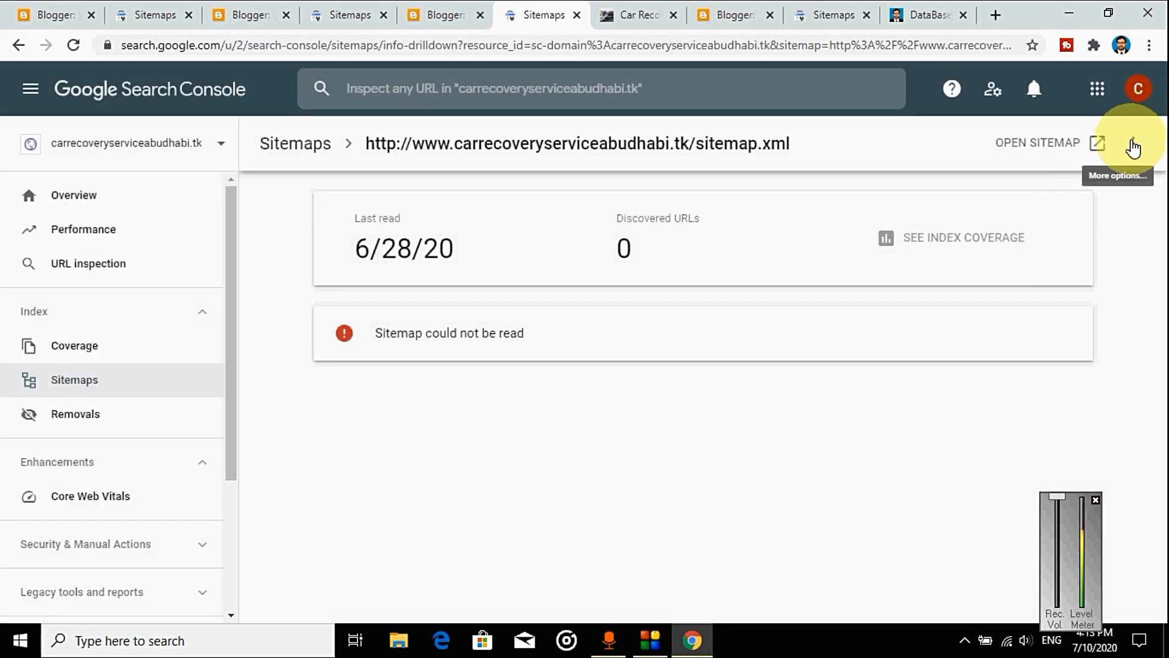
left_click(1132, 145)
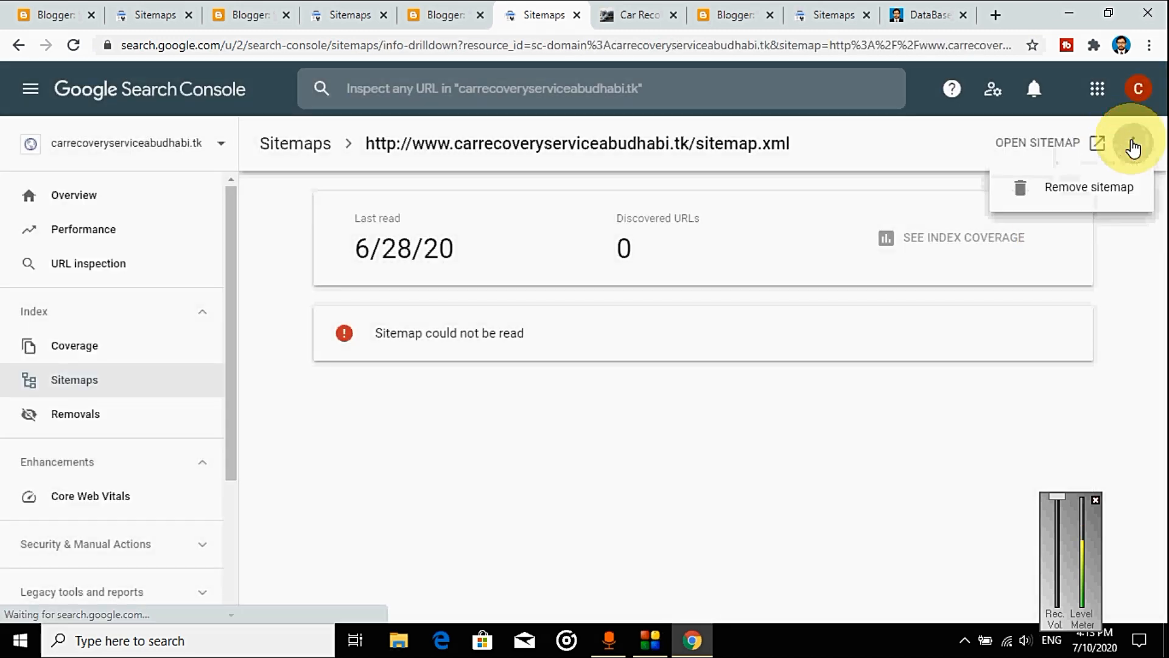
left_click(1112, 189)
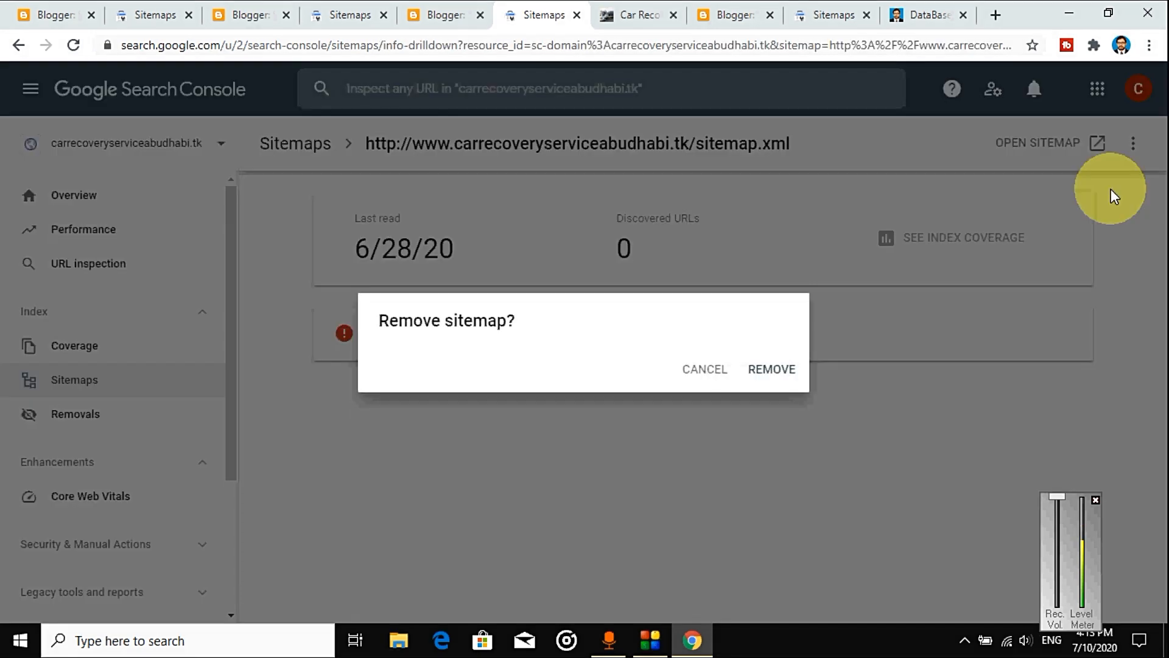
left_click(775, 379)
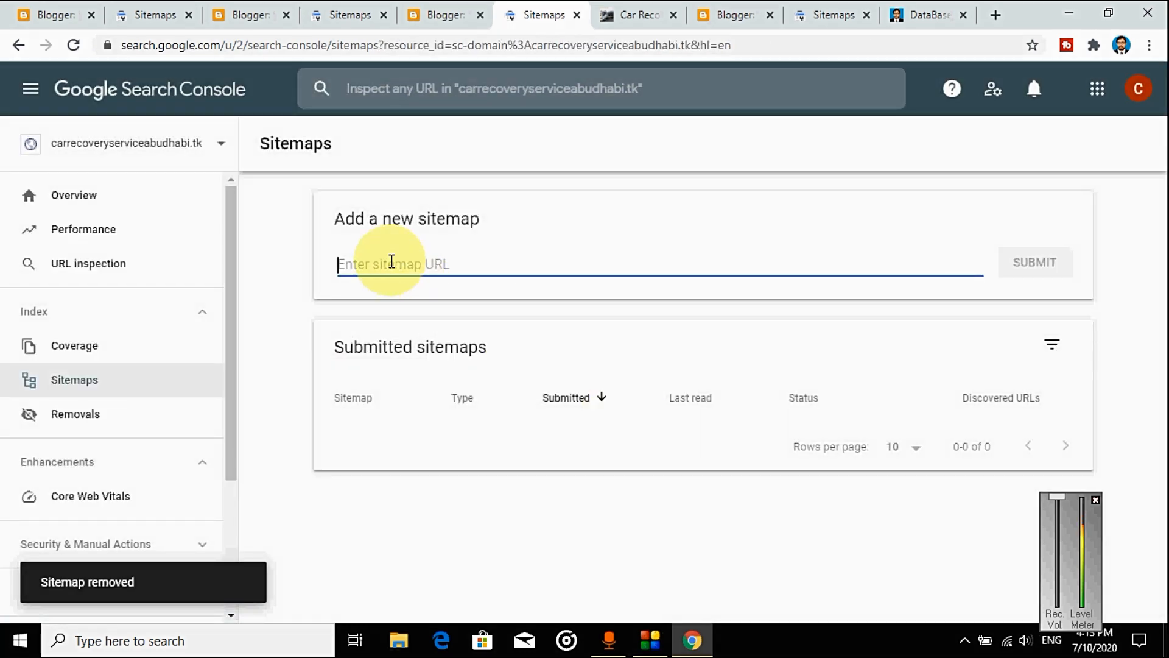
key("ctrl+v")
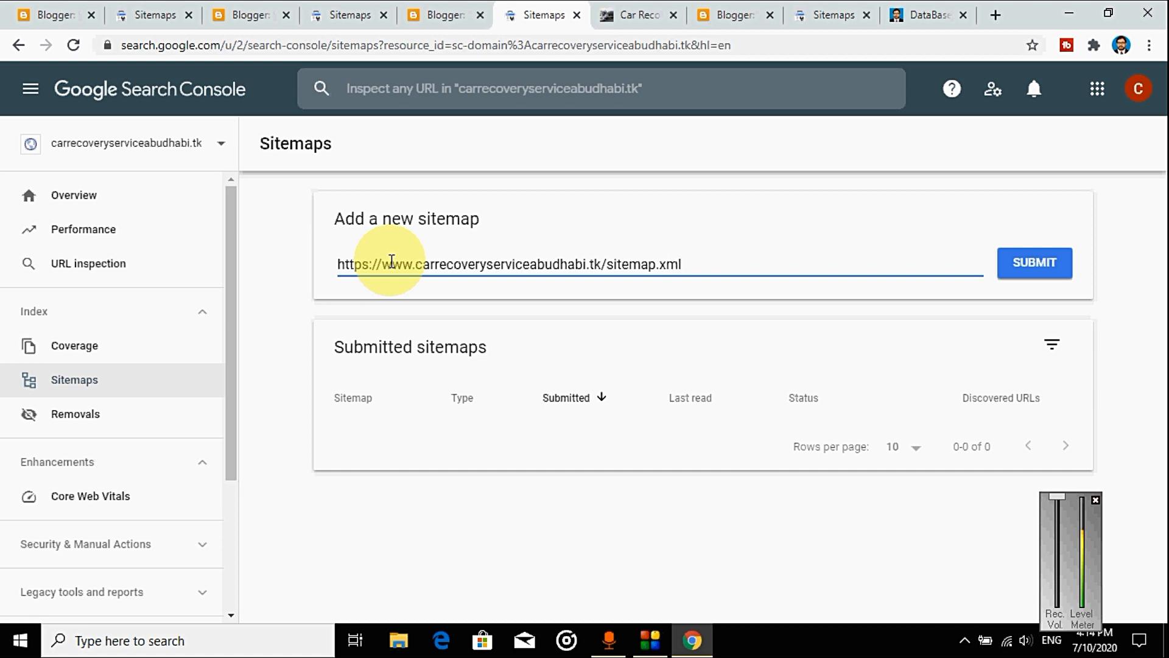
left_click(1036, 263)
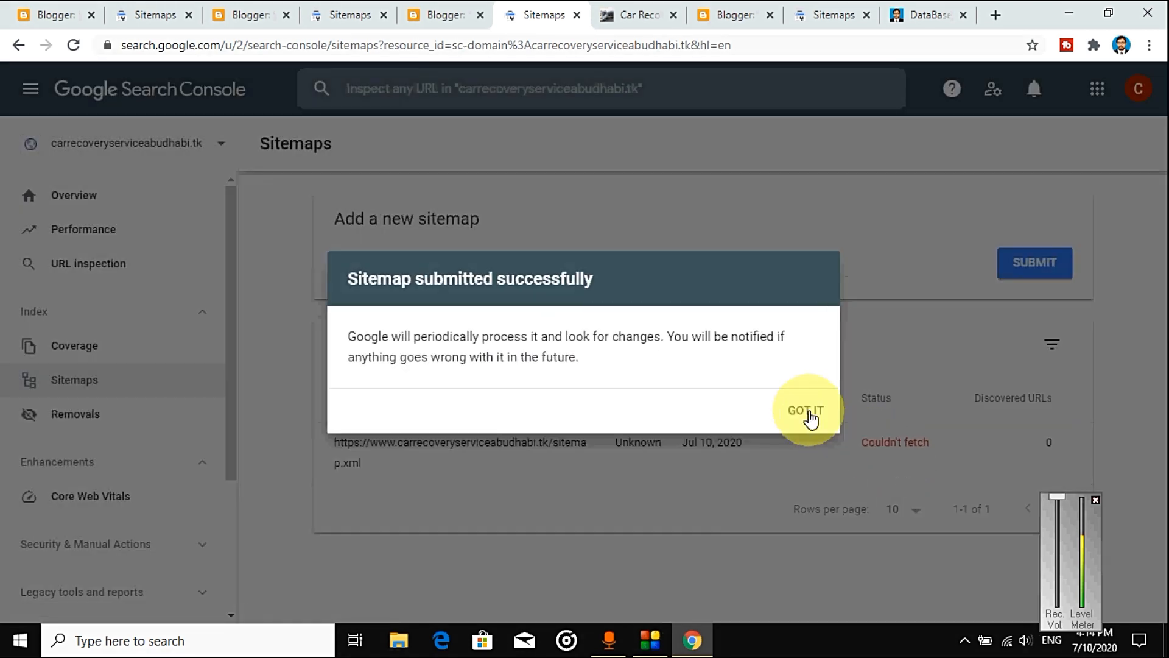
left_click(806, 411)
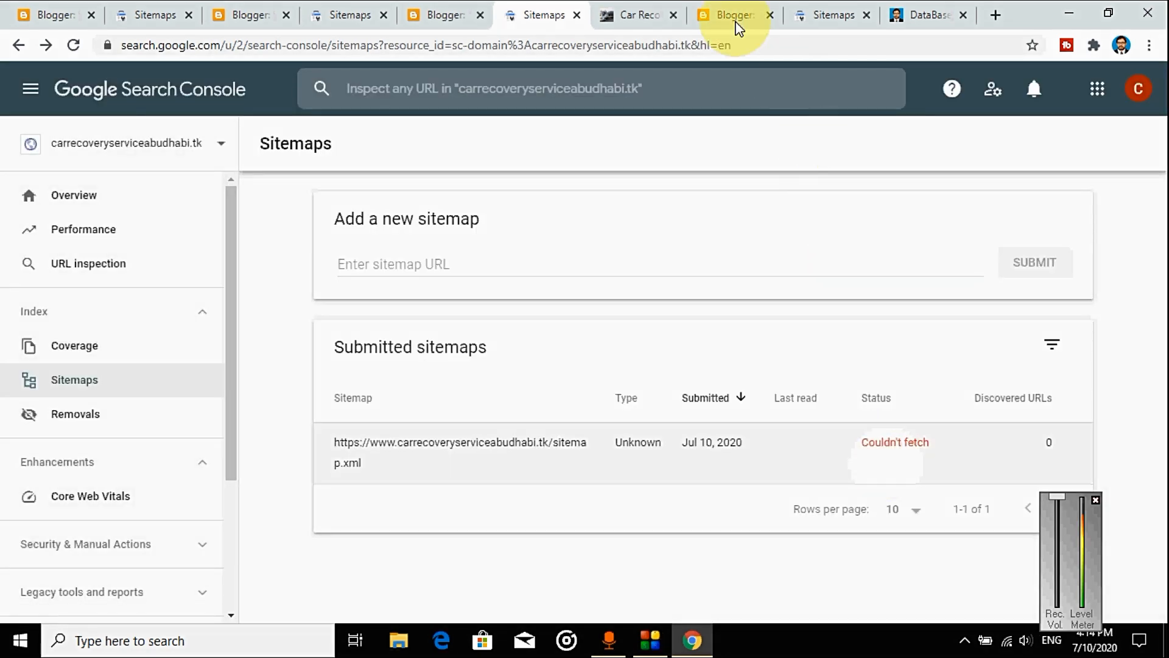
- Compare the sitemap status of databaseserver.ml with that of carrecoveryserviceabudhabi.tk
left_click(831, 14)
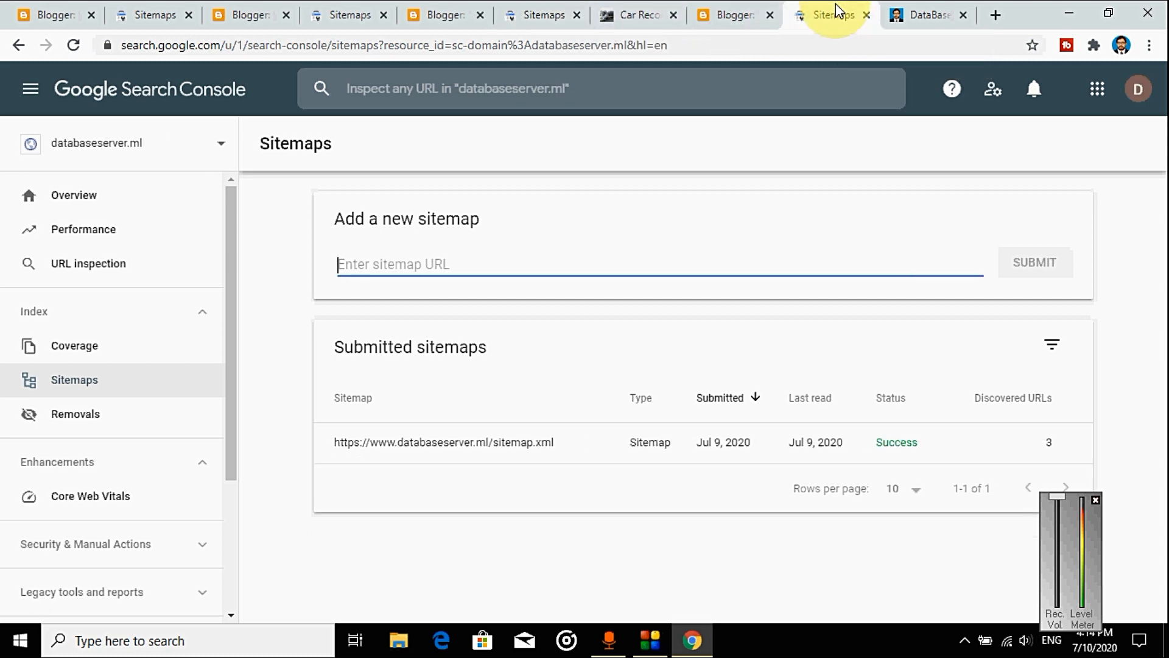
left_click(627, 17)
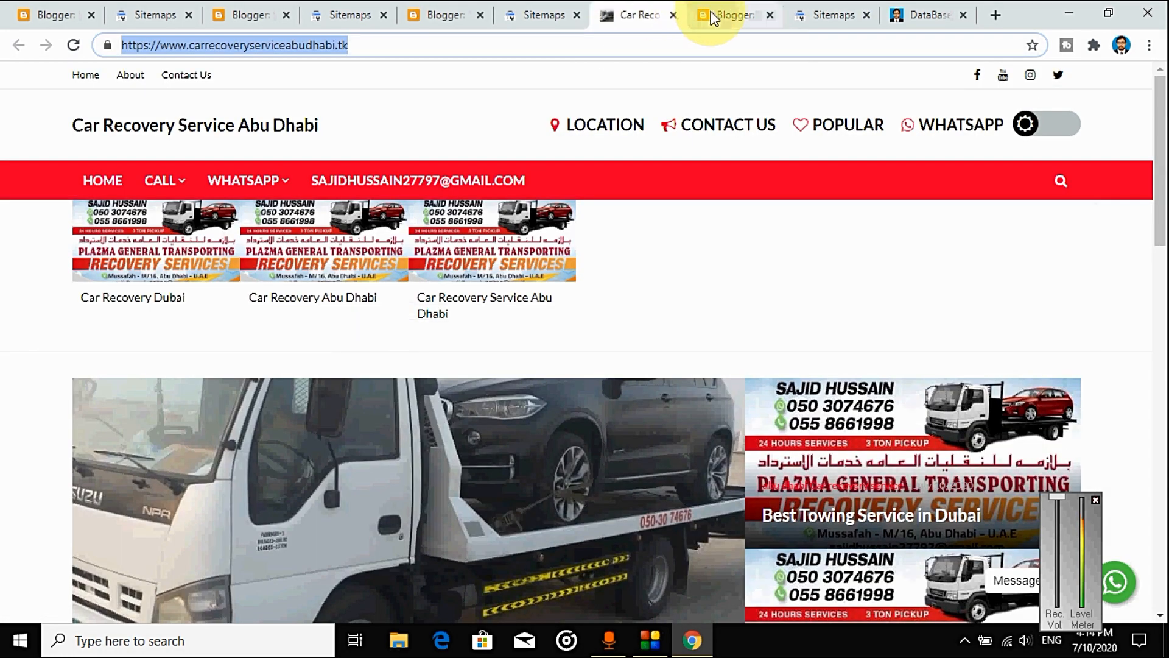
left_click(569, 13)
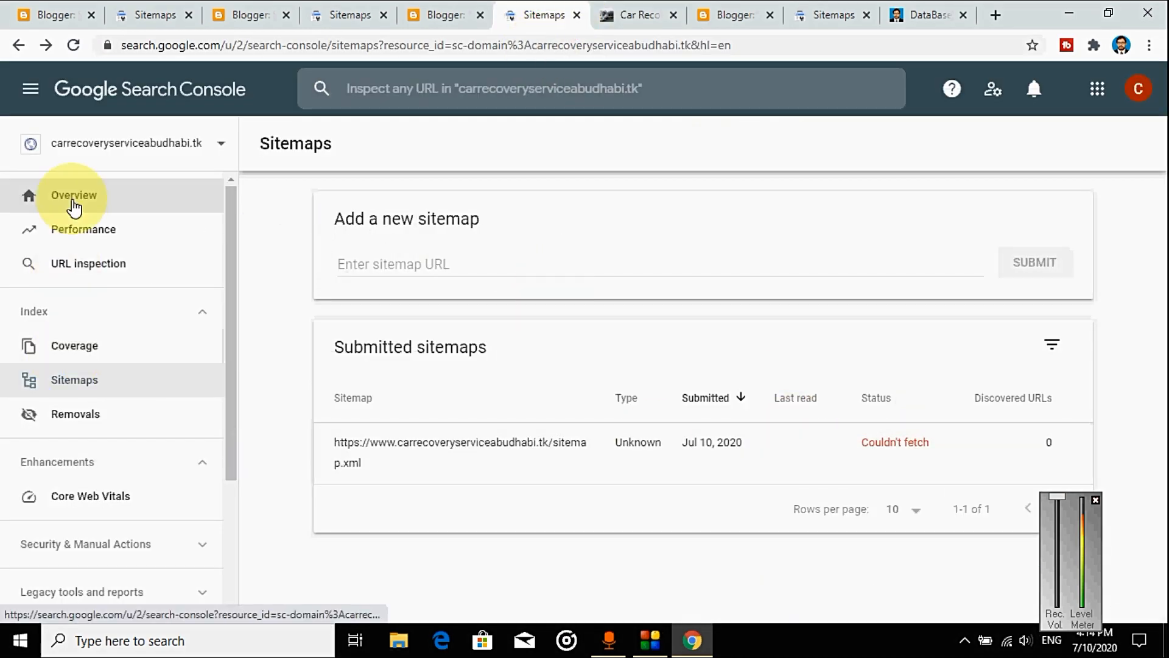
- Open the ownership verification details in the settings of the carrecoveryserviceabudhabi.tk property
left_click(229, 527)
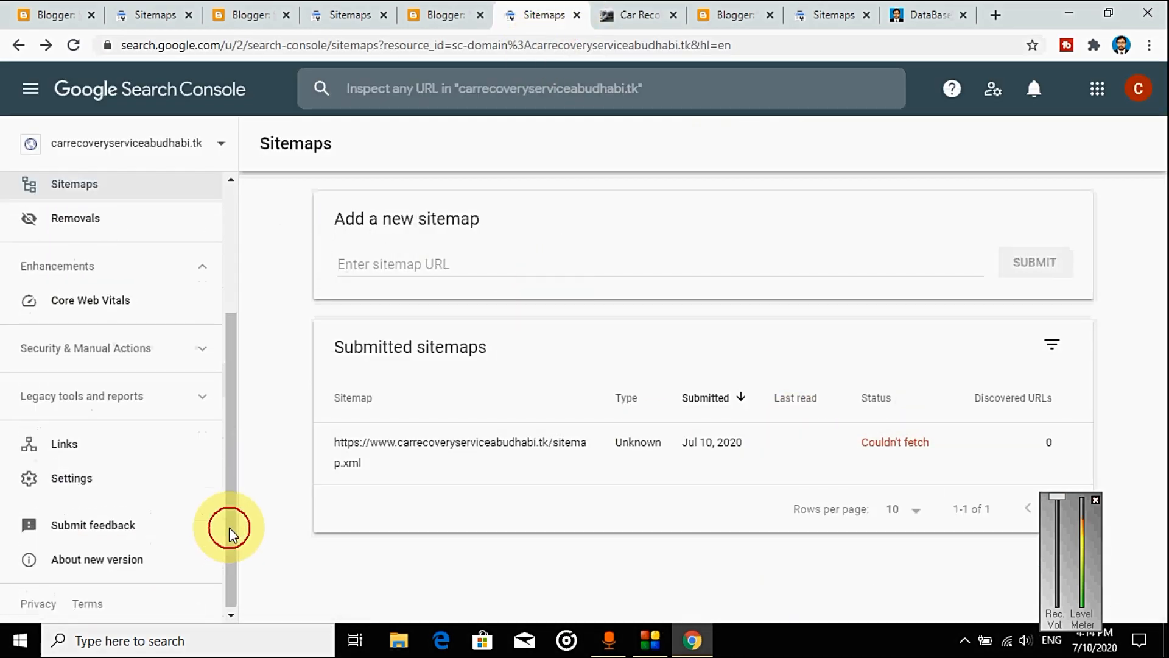
left_click(73, 478)
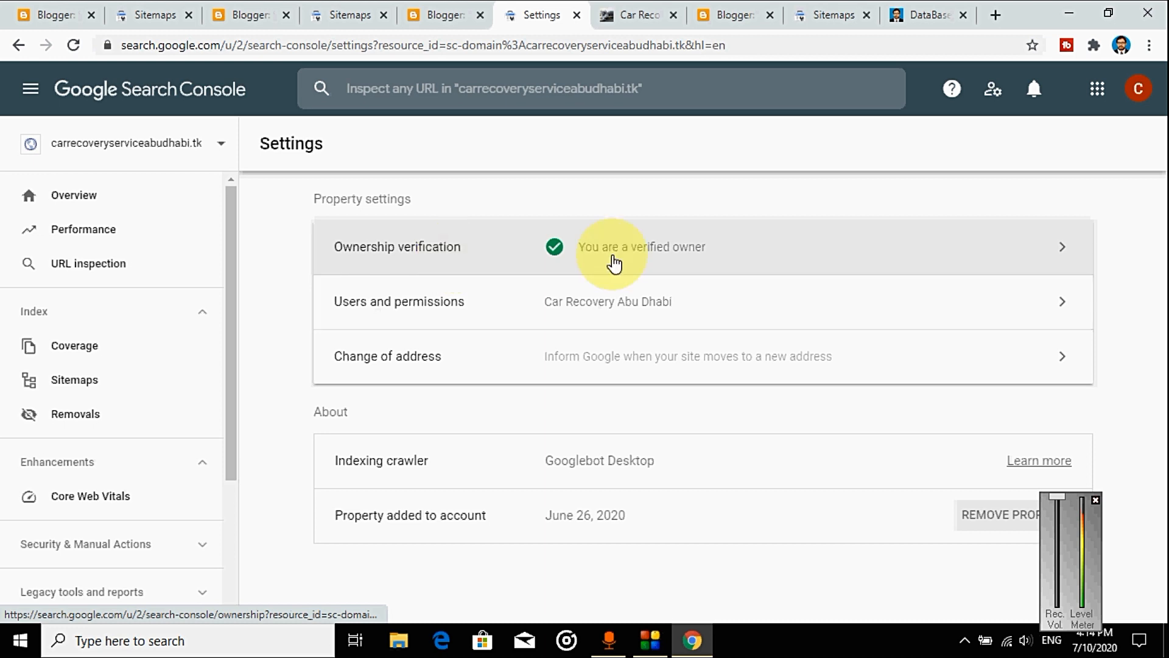
left_click(687, 263)
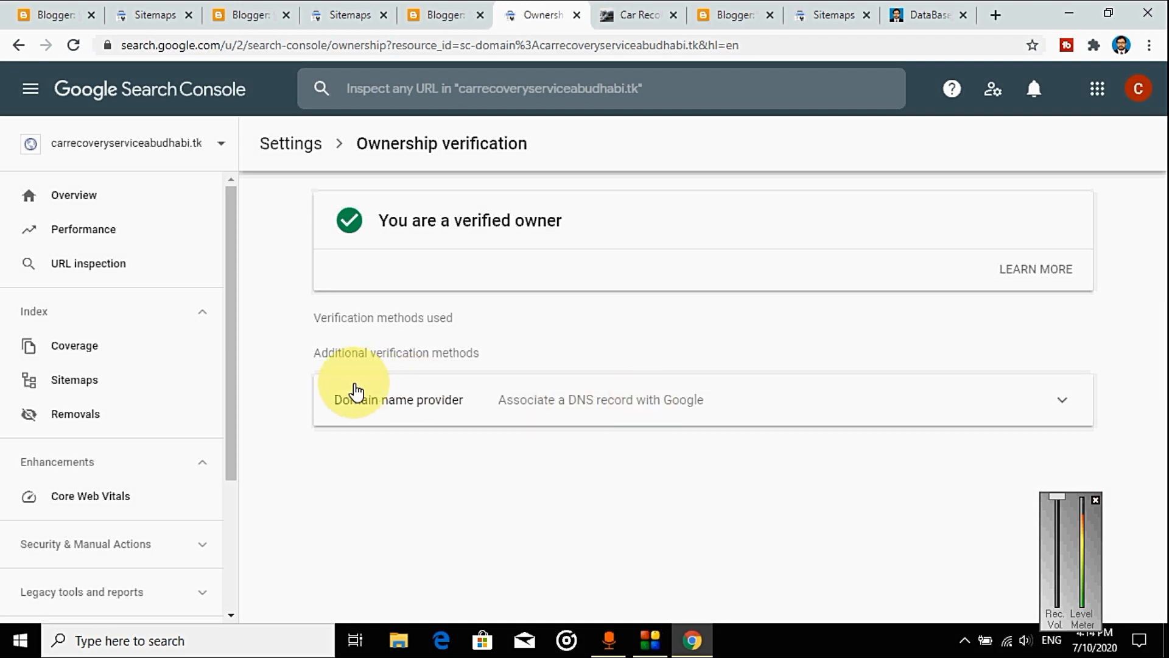
- Expand the domain name provider verification method and copy its TXT record for carrecoveryserviceabudhabi.tk
left_click(440, 407)
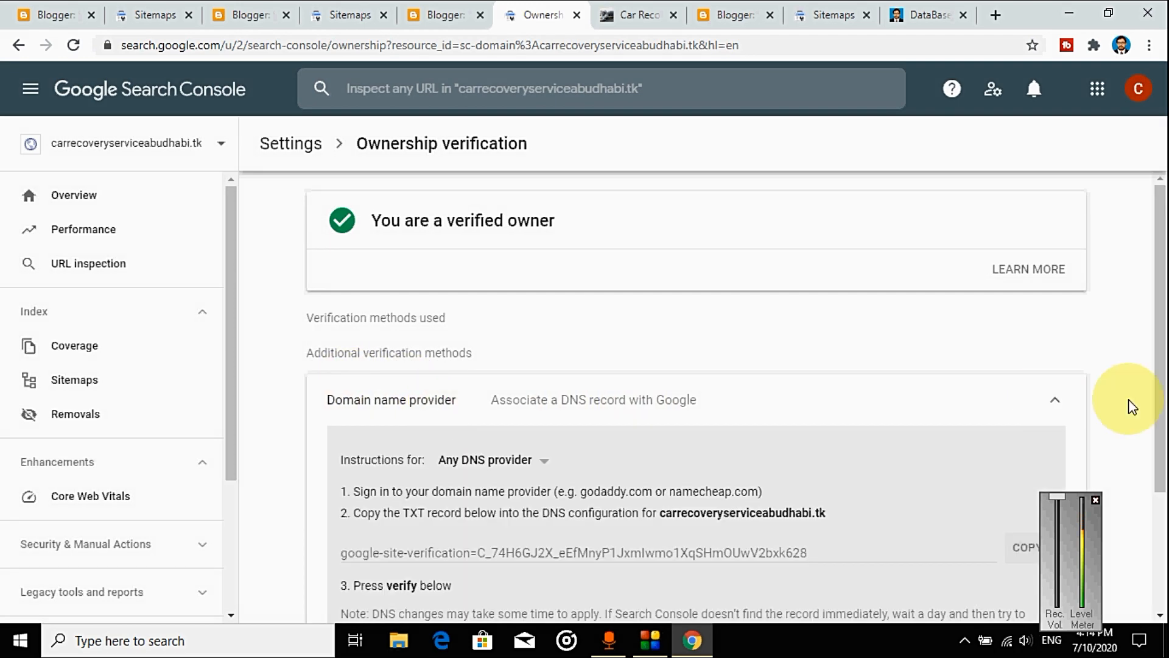
scroll(1157, 602, "down", 3)
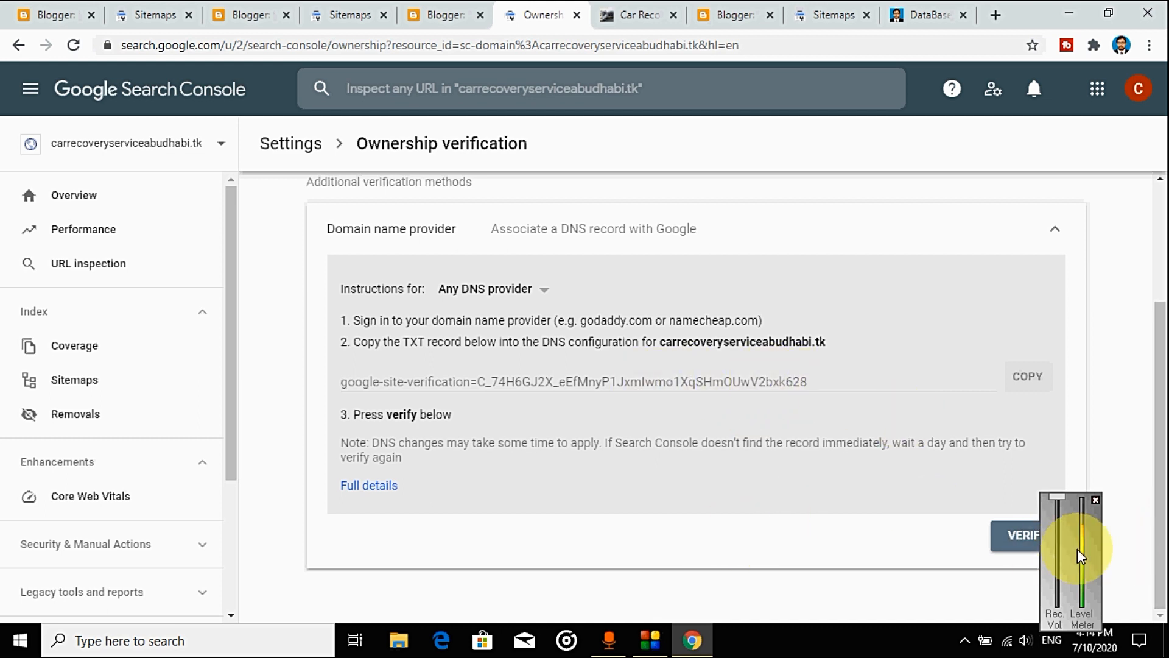
left_click_drag(1077, 549, 1137, 568)
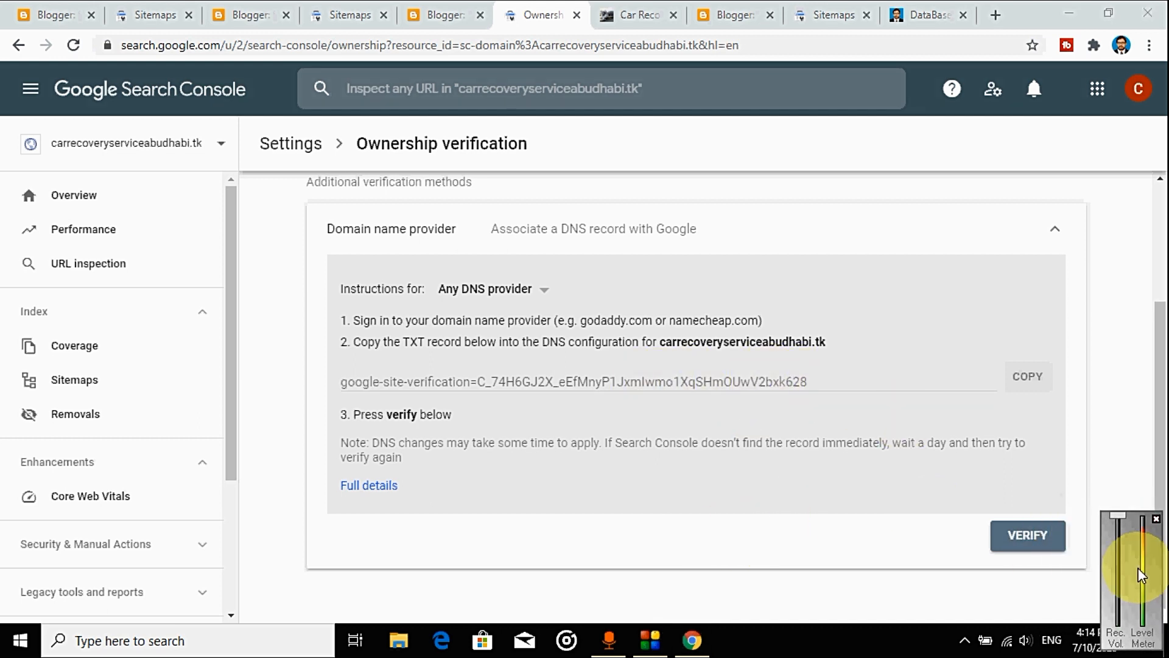
left_click(1014, 536)
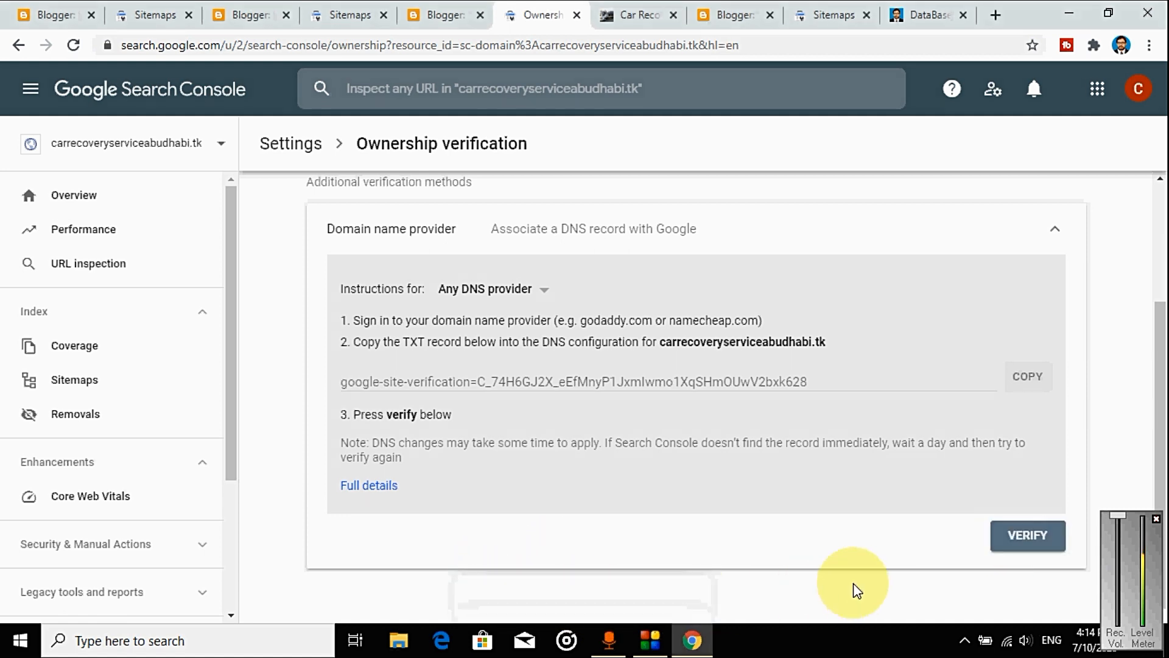
left_click(1034, 377)
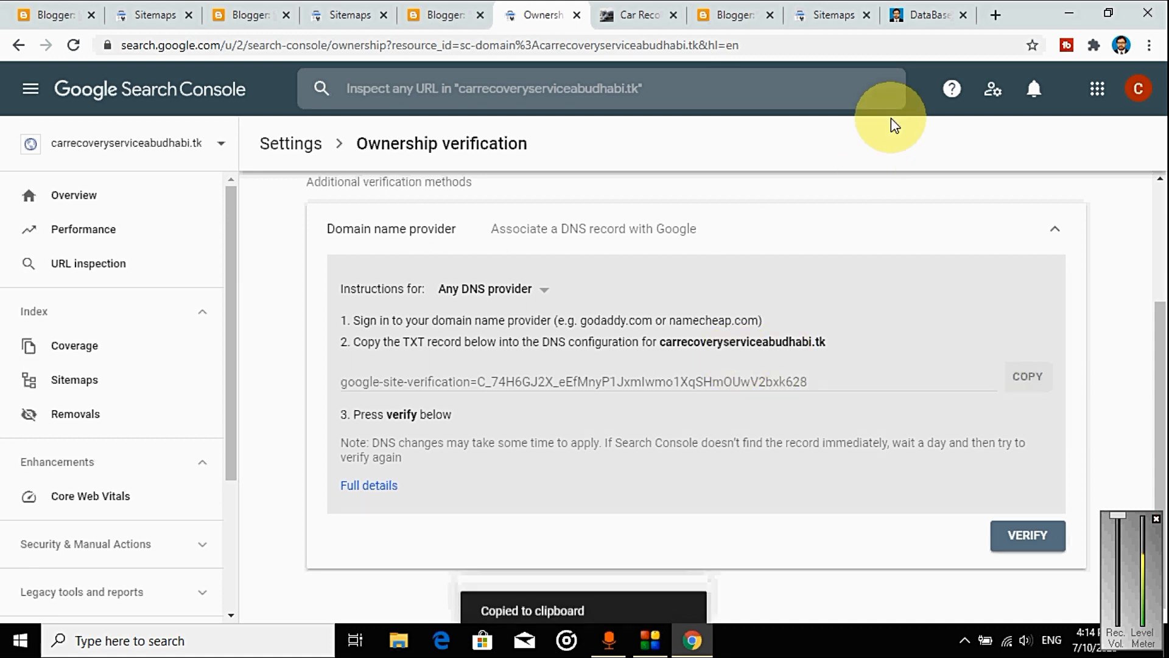
- Open freenom.com in a new tab, sign in, and open the Freenom DNS management of carrecoveryserviceabudhabi.tk
left_click(995, 16)
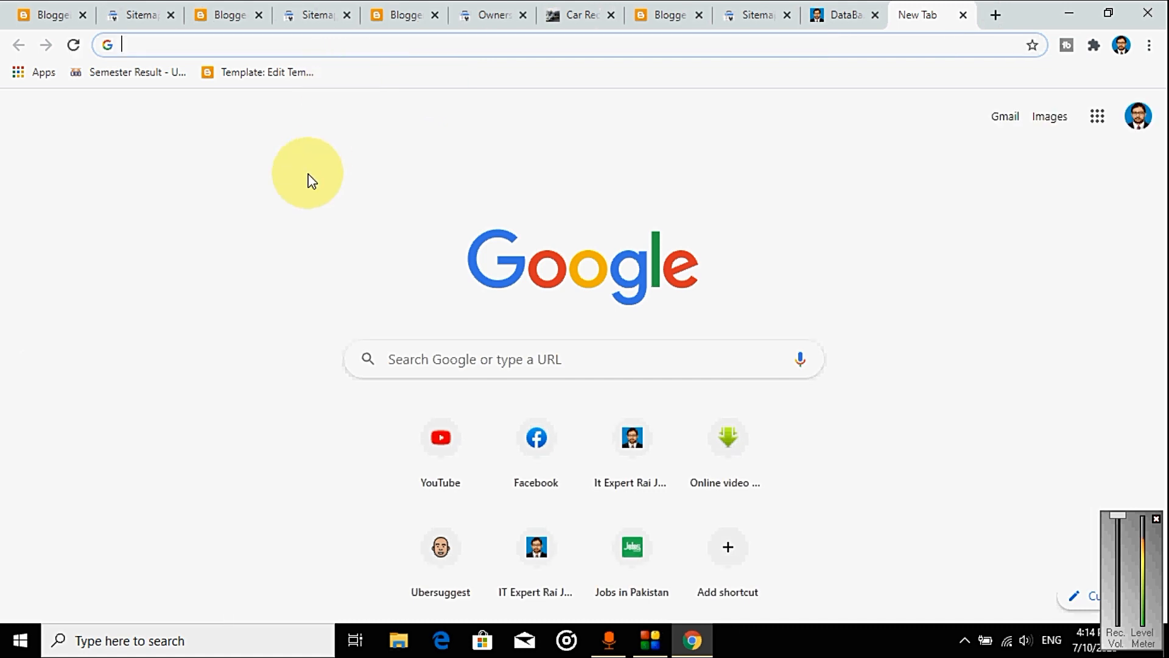
type("f")
key("Return")
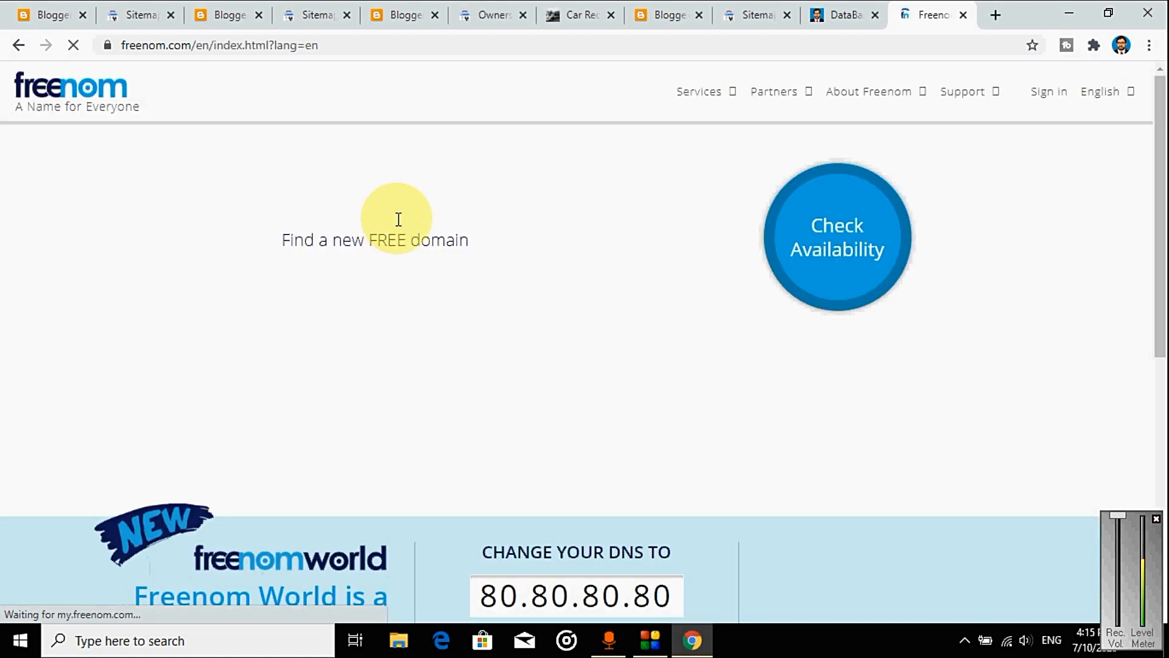
left_click(1050, 97)
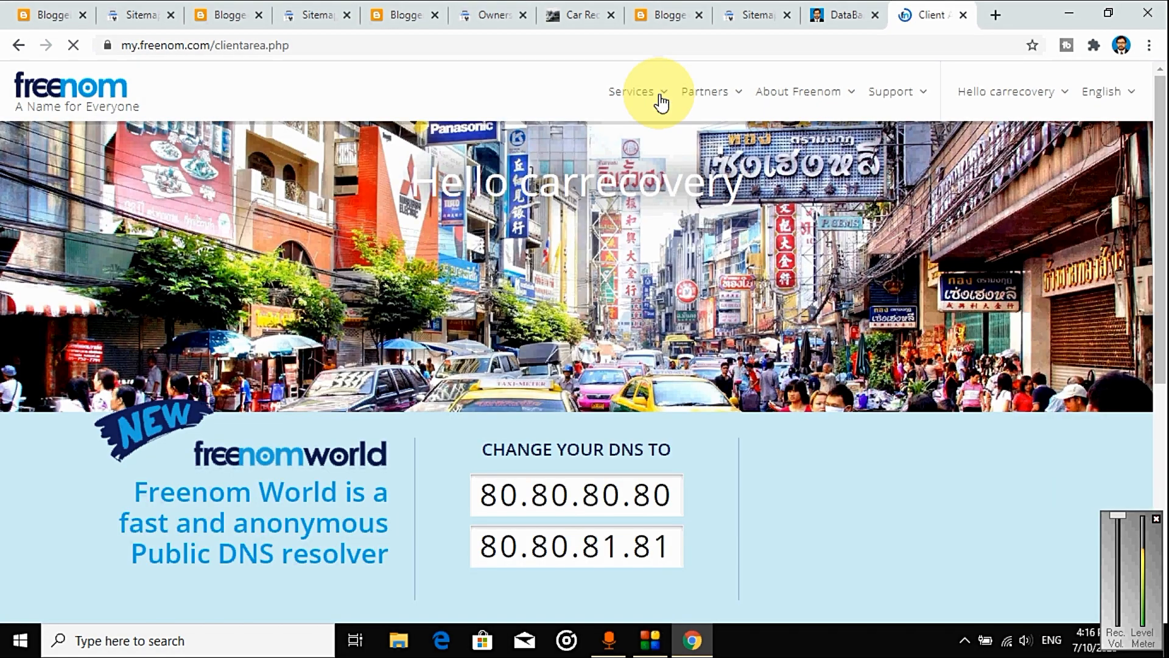
mouse_move(660, 106)
left_click(661, 180)
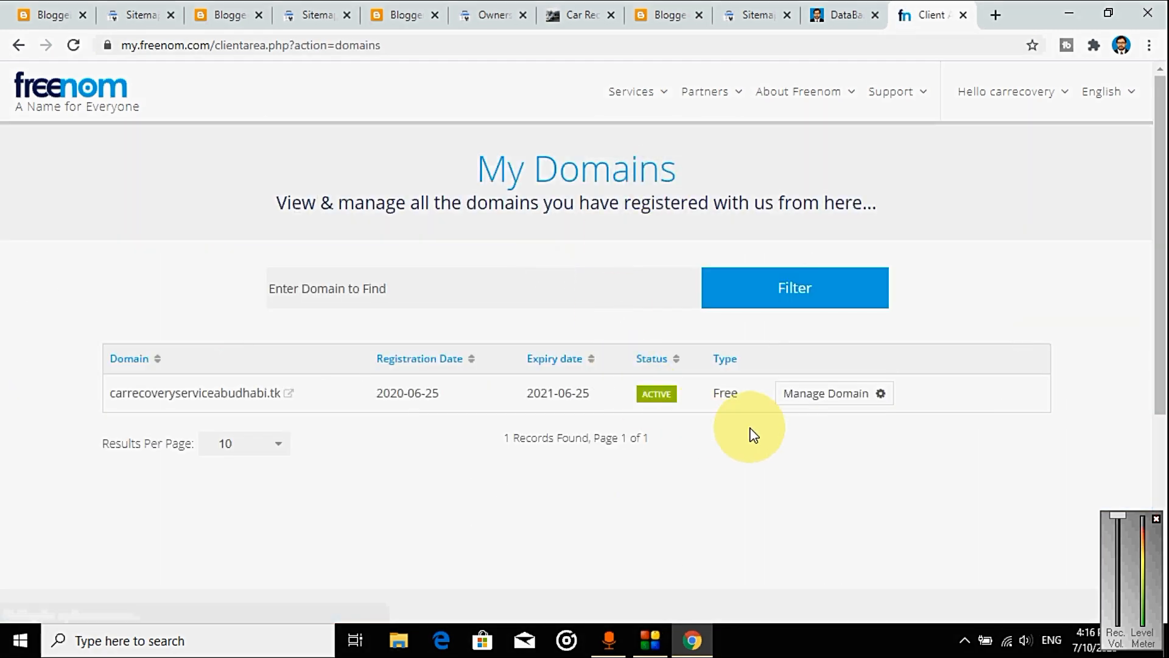
left_click(842, 401)
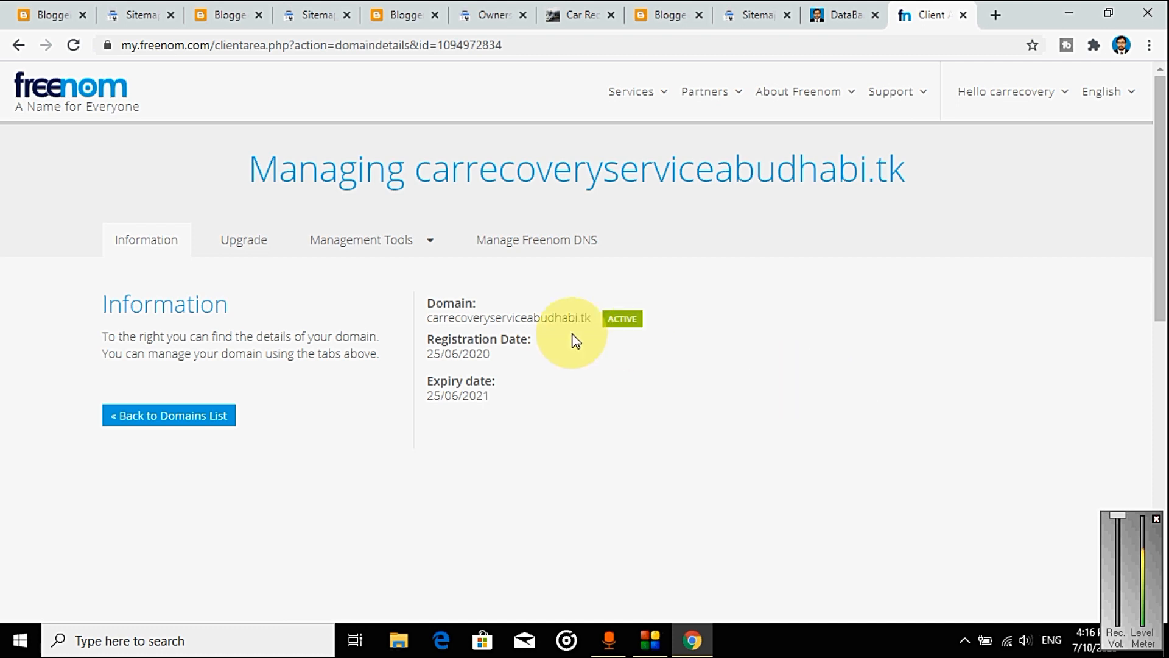
left_click(554, 249)
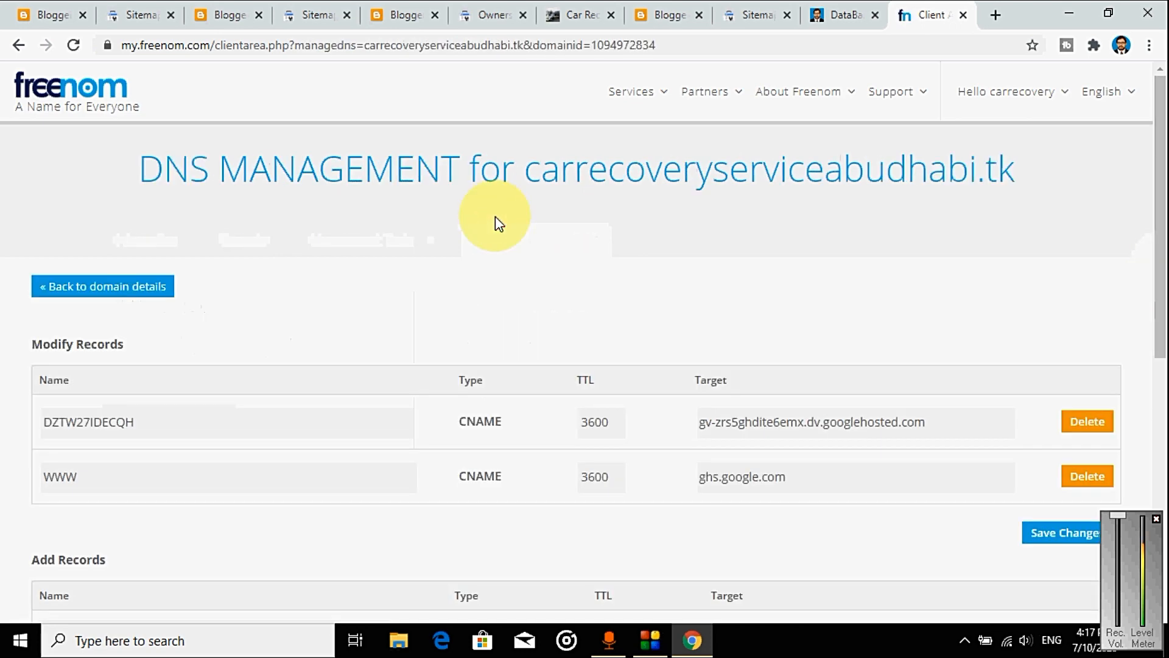
- Add a TXT record with the copied Google site verification token as its target and save the DNS changes
left_click_drag(1165, 252, 1148, 391)
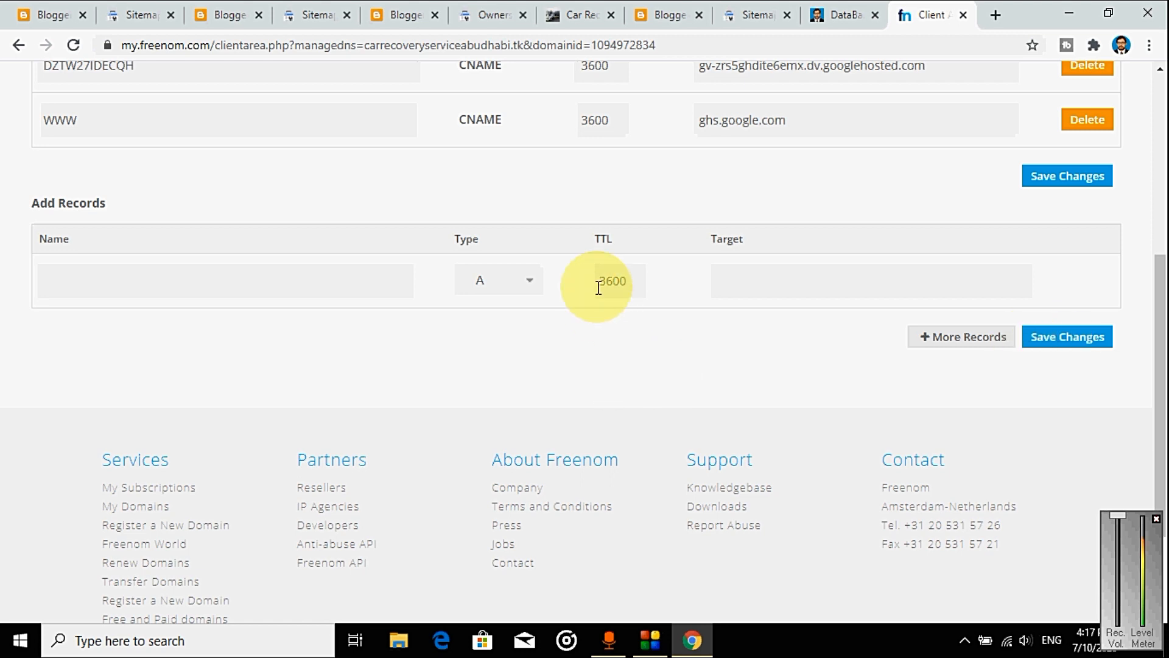
left_click(527, 281)
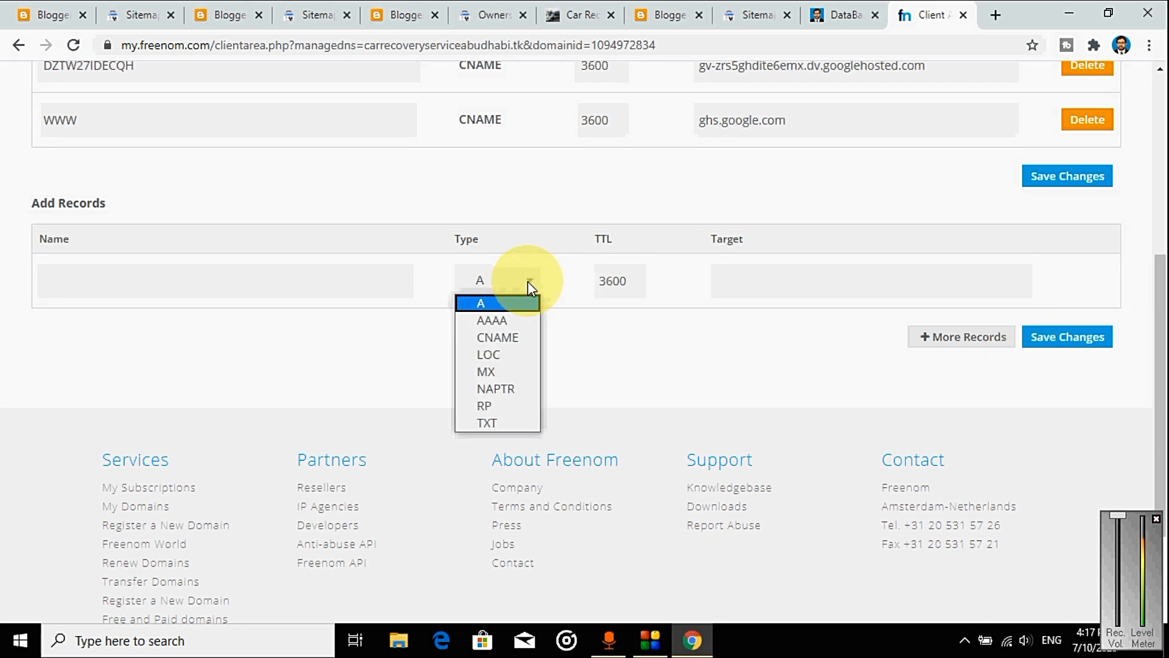
left_click(499, 418)
left_click(752, 280)
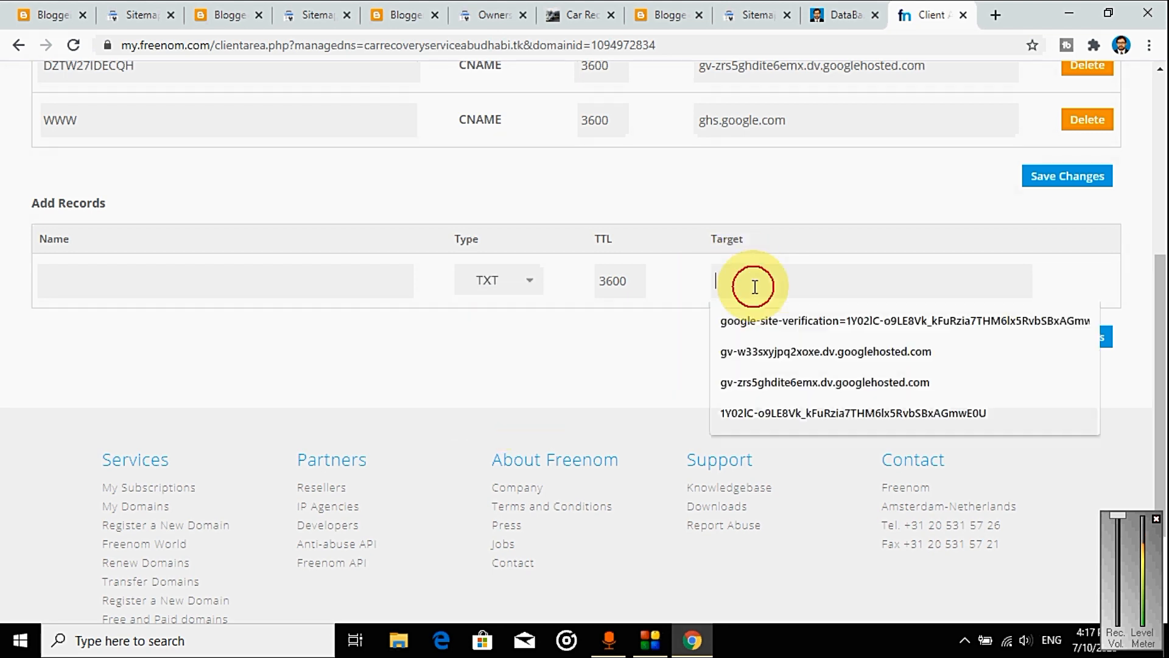
key("ctrl+v")
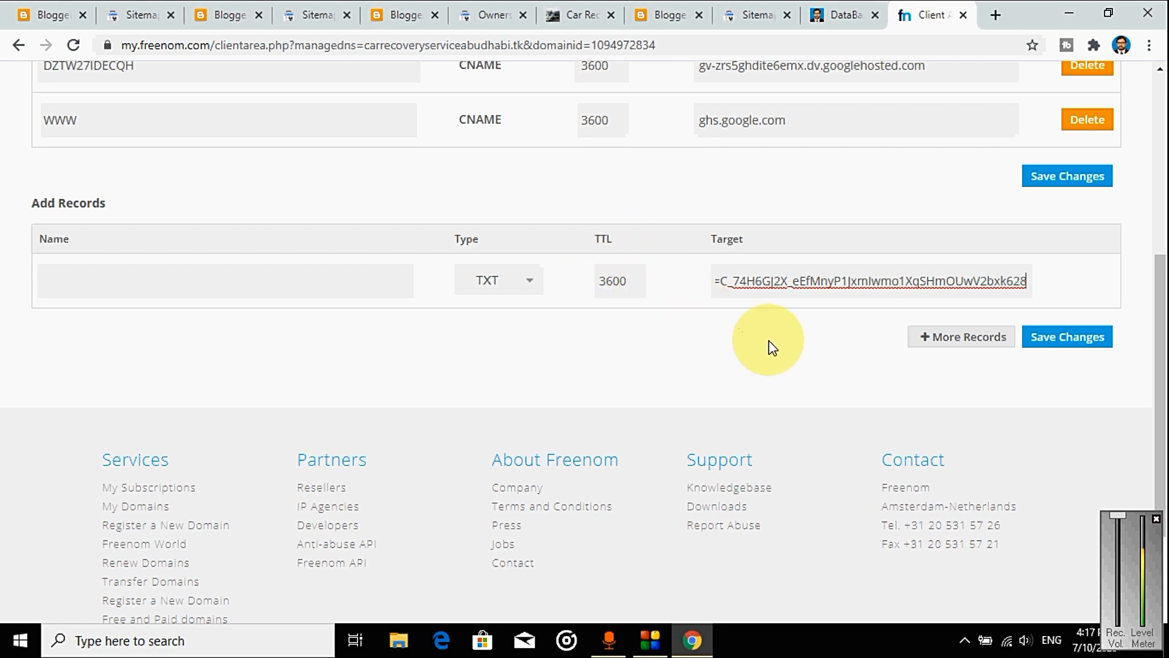
left_click(1068, 345)
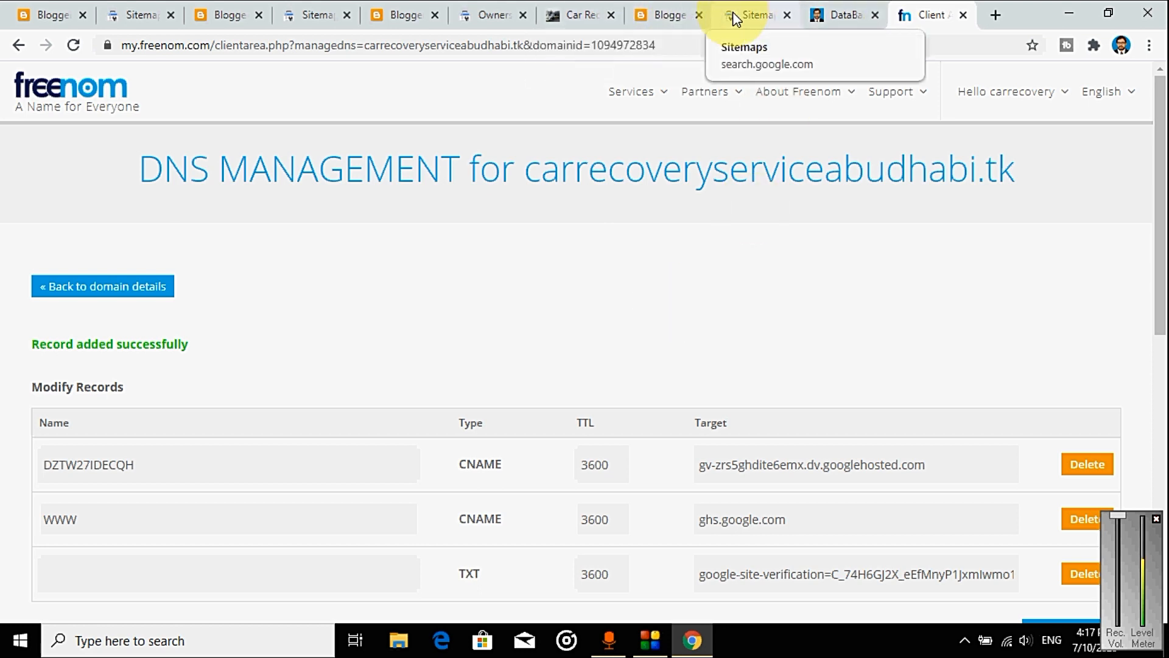
- Return to the Search Console ownership verification page and verify carrecoveryserviceabudhabi.tk through the domain name provider method
left_click(494, 9)
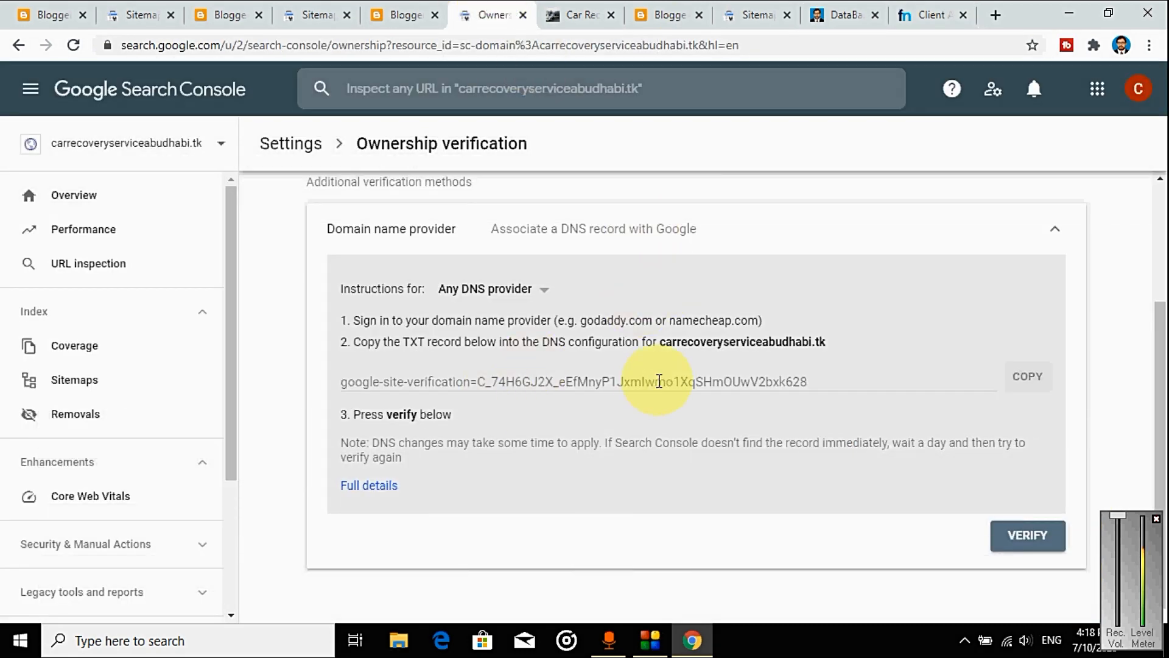
left_click(1017, 537)
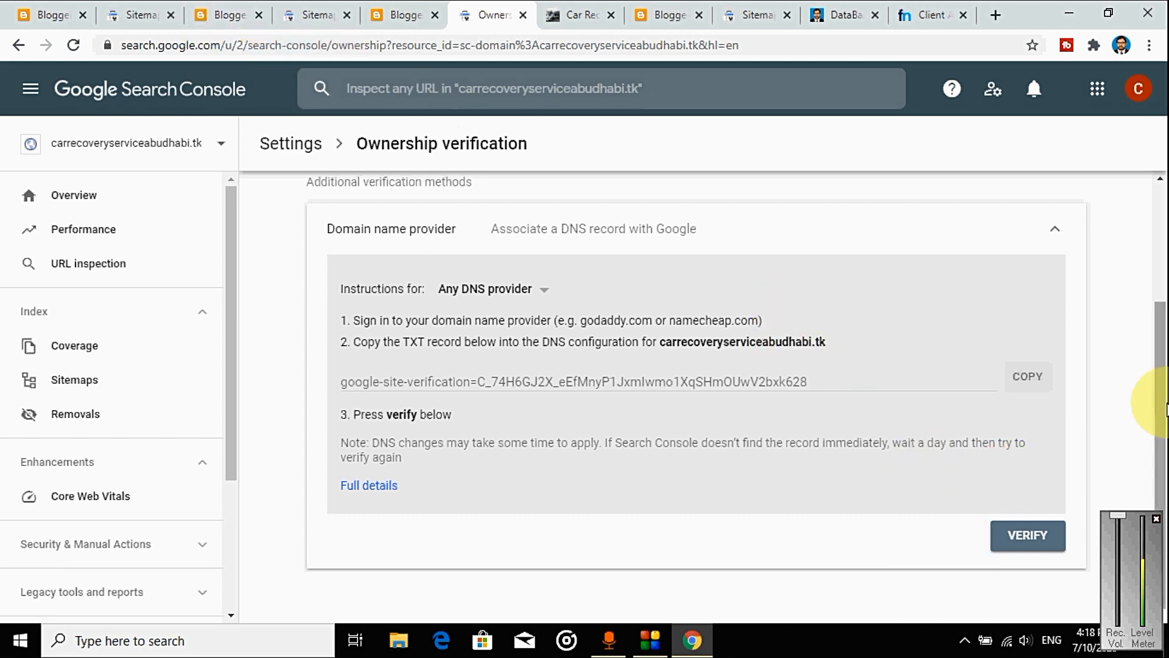
left_click_drag(1165, 407, 1165, 460)
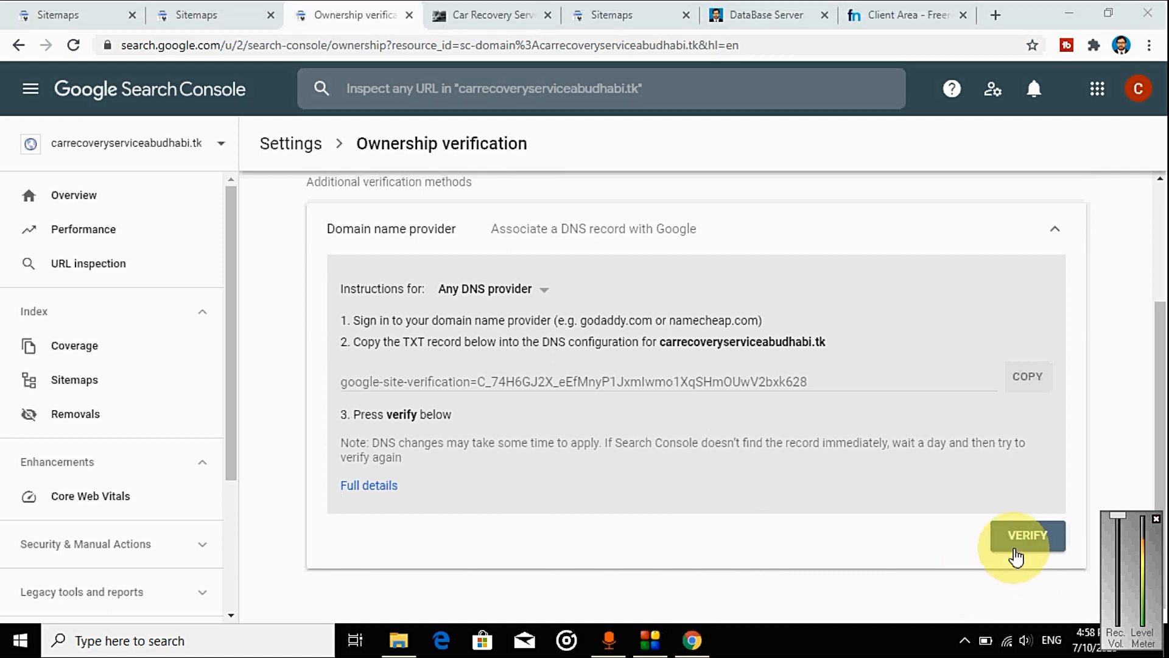
left_click(1030, 537)
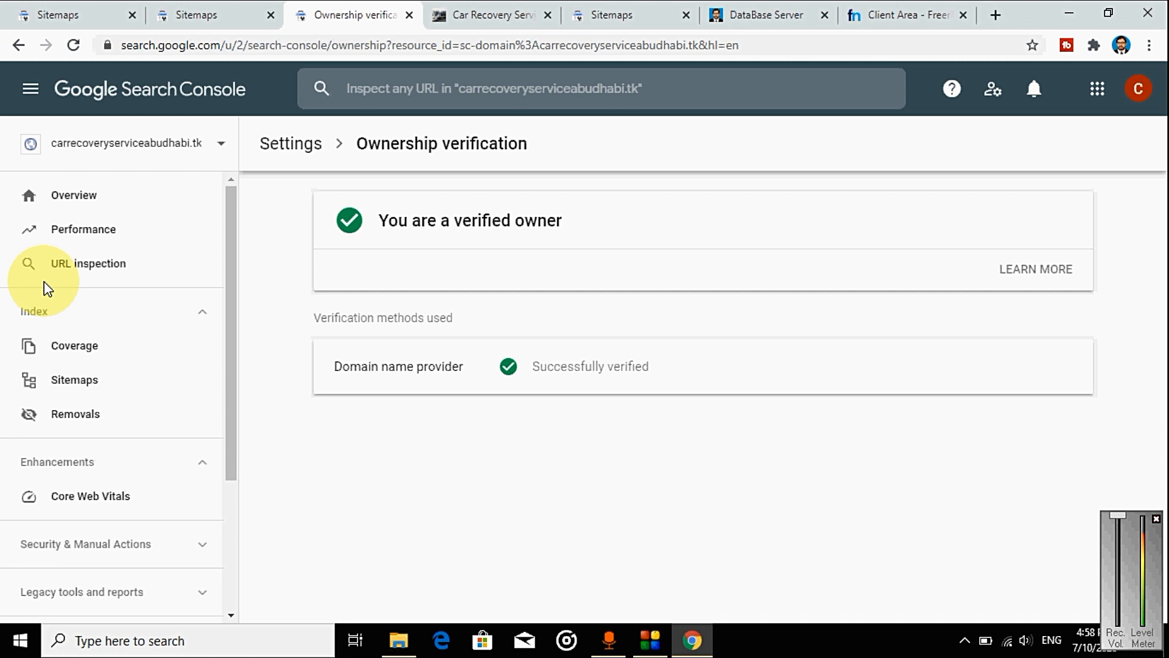
left_click(83, 383)
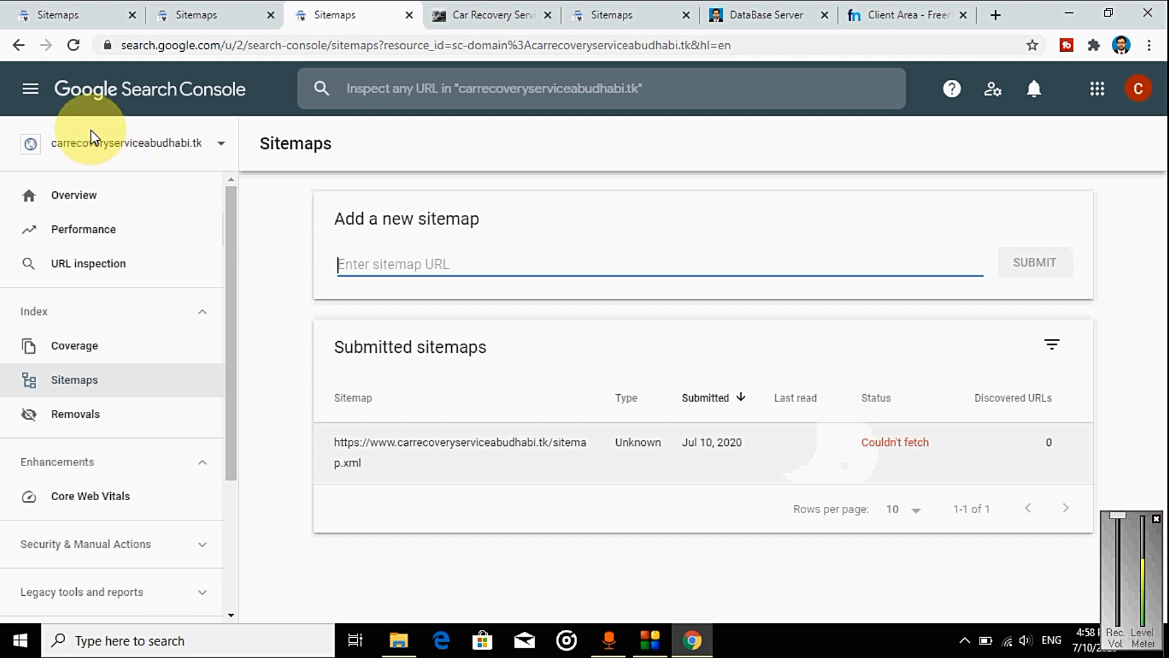
left_click(75, 45)
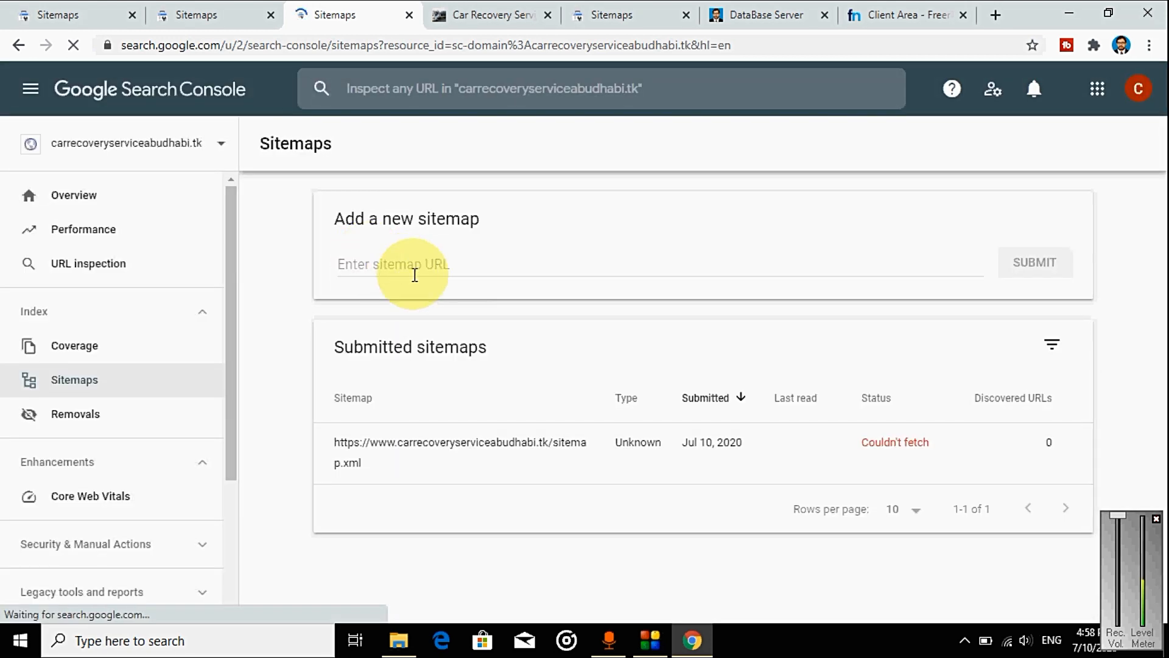
left_click(877, 457)
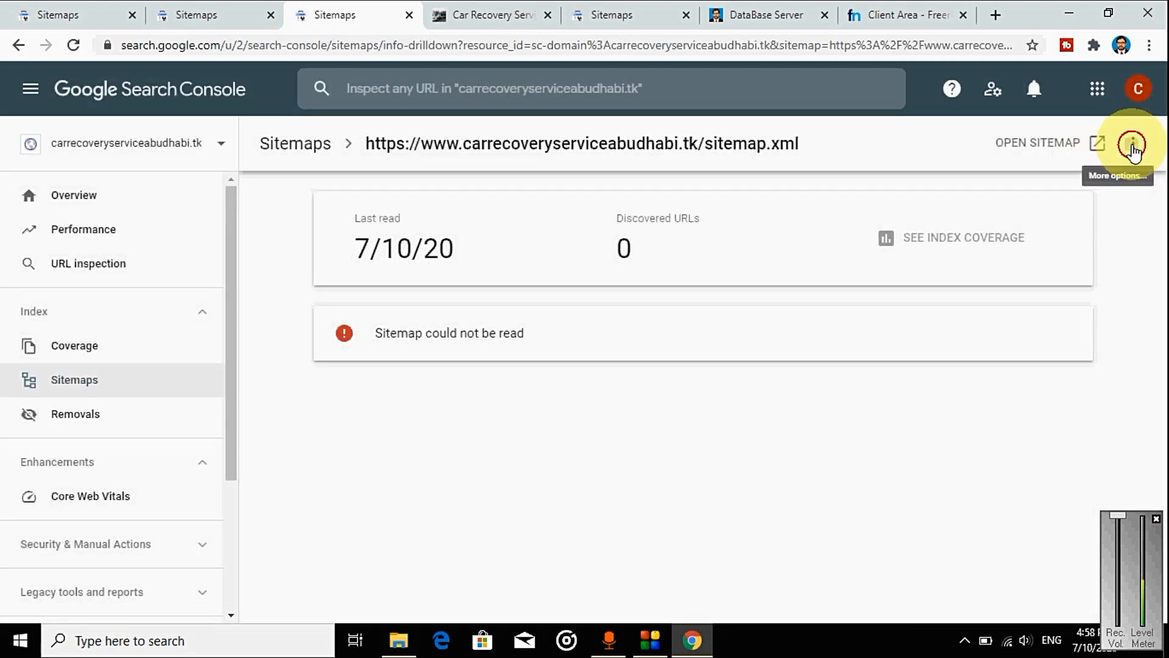
left_click(1133, 144)
left_click(1089, 188)
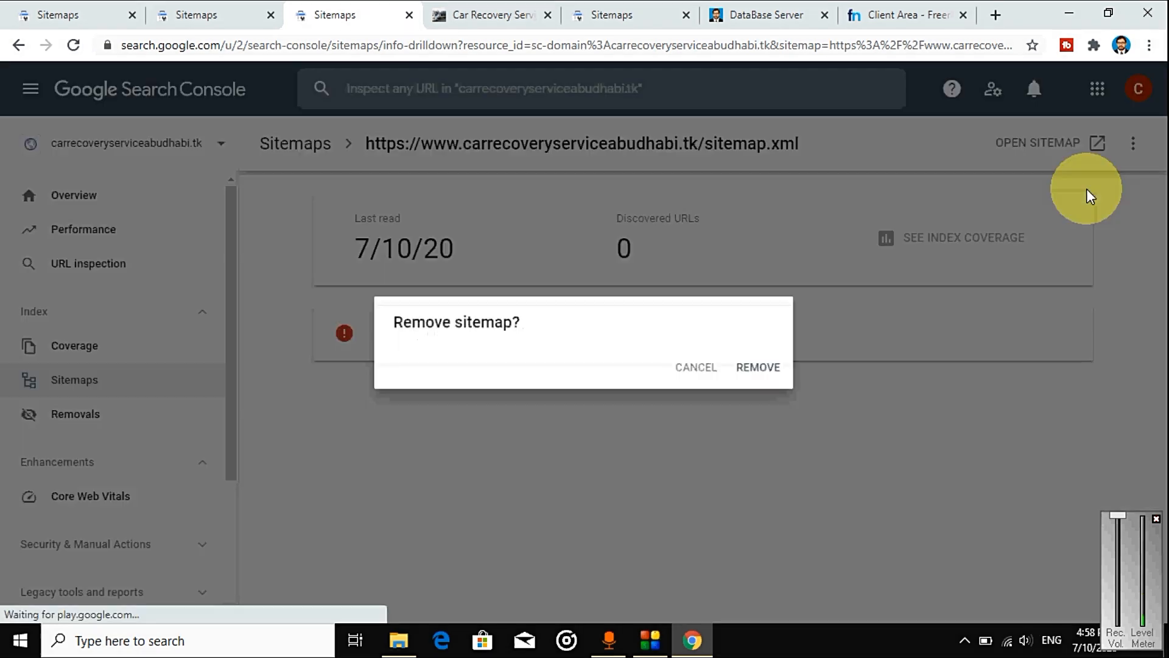
left_click(761, 373)
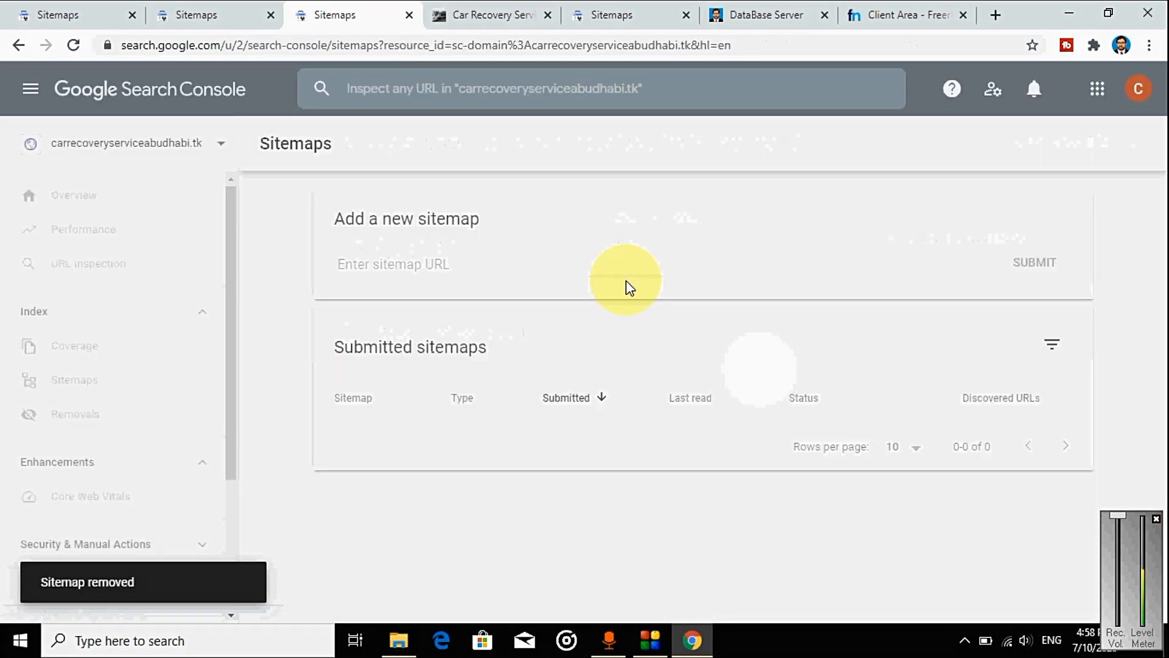
left_click(460, 256)
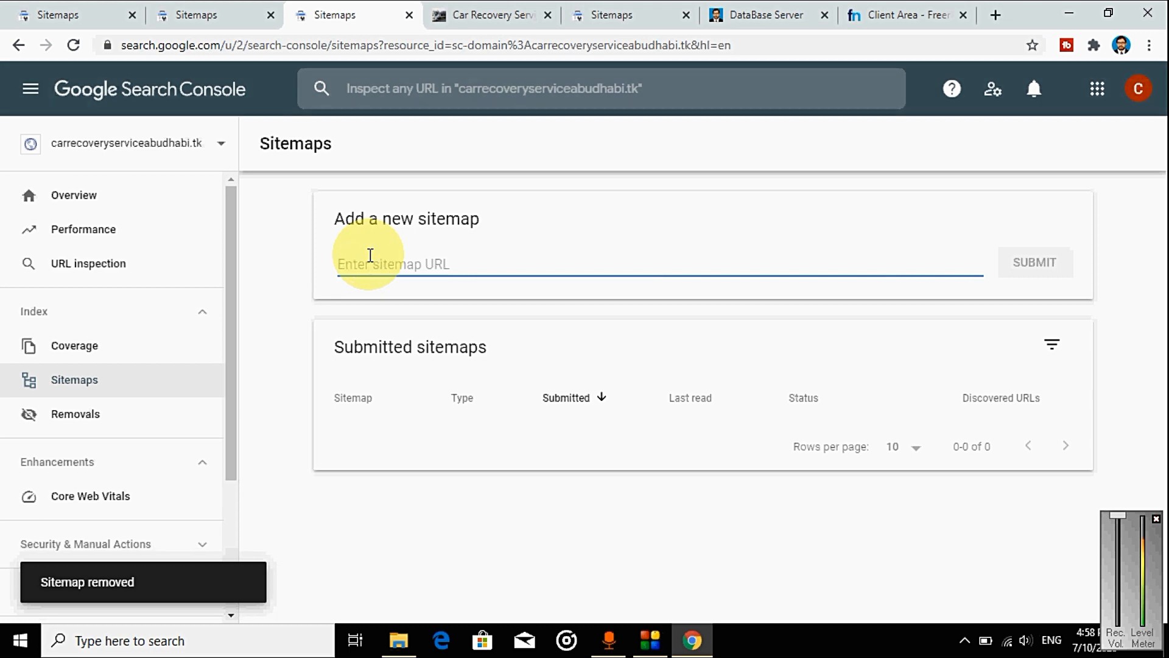
type("https://www.carrecoveryserviceabudhabi.tk/")
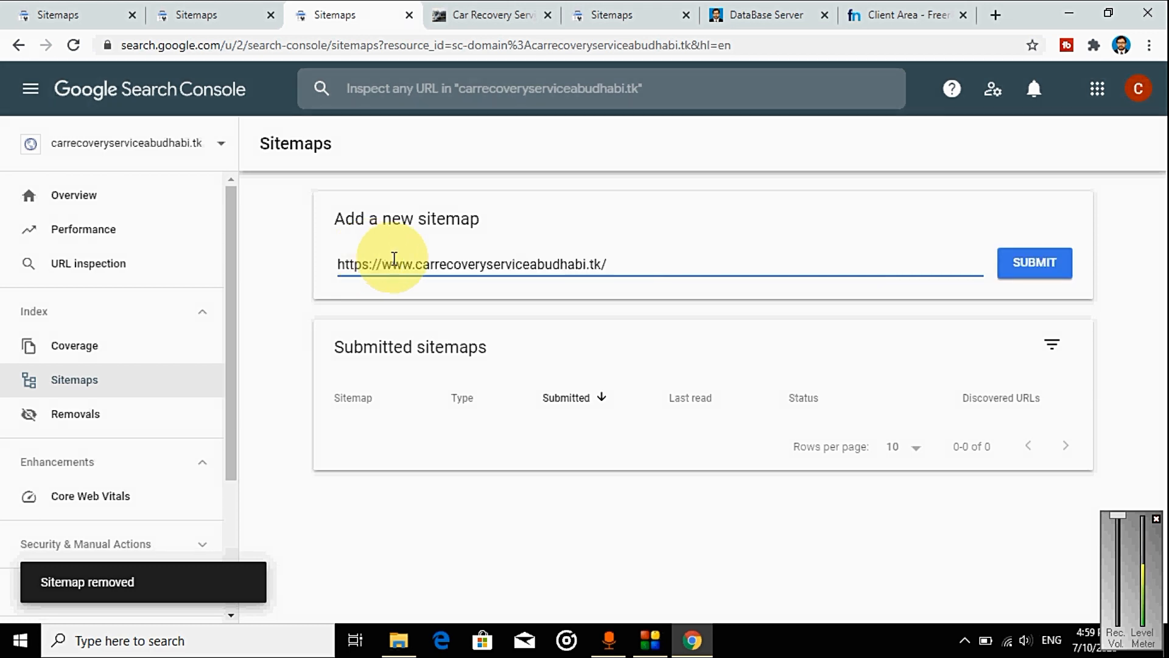
type("sitemap.xml")
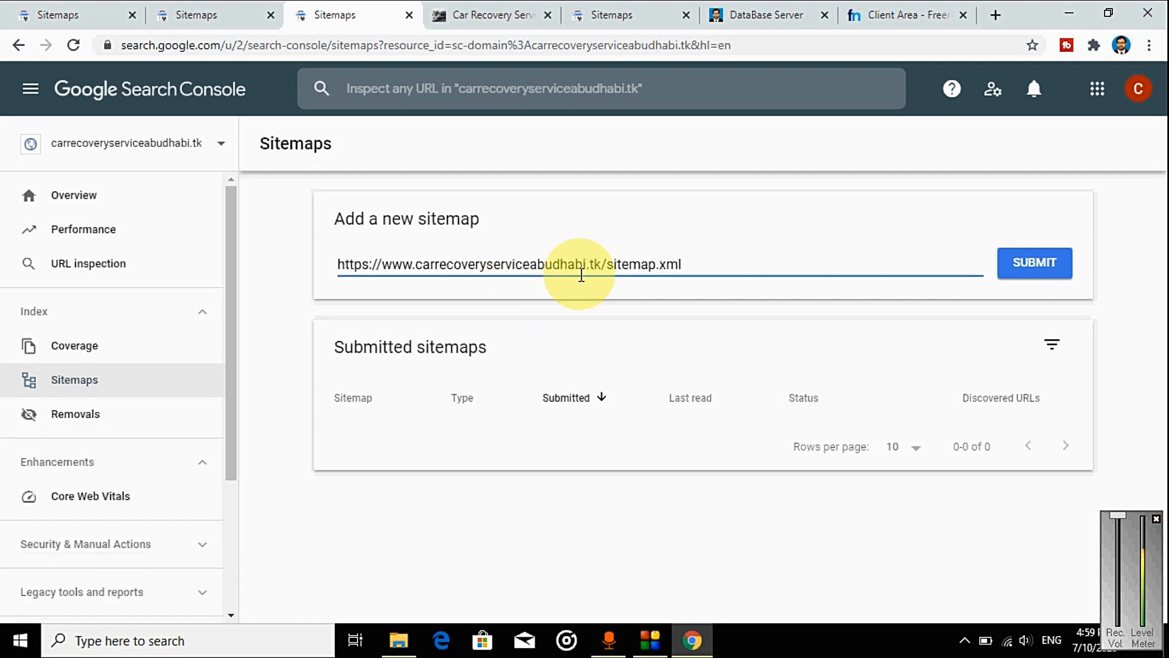
left_click(1035, 268)
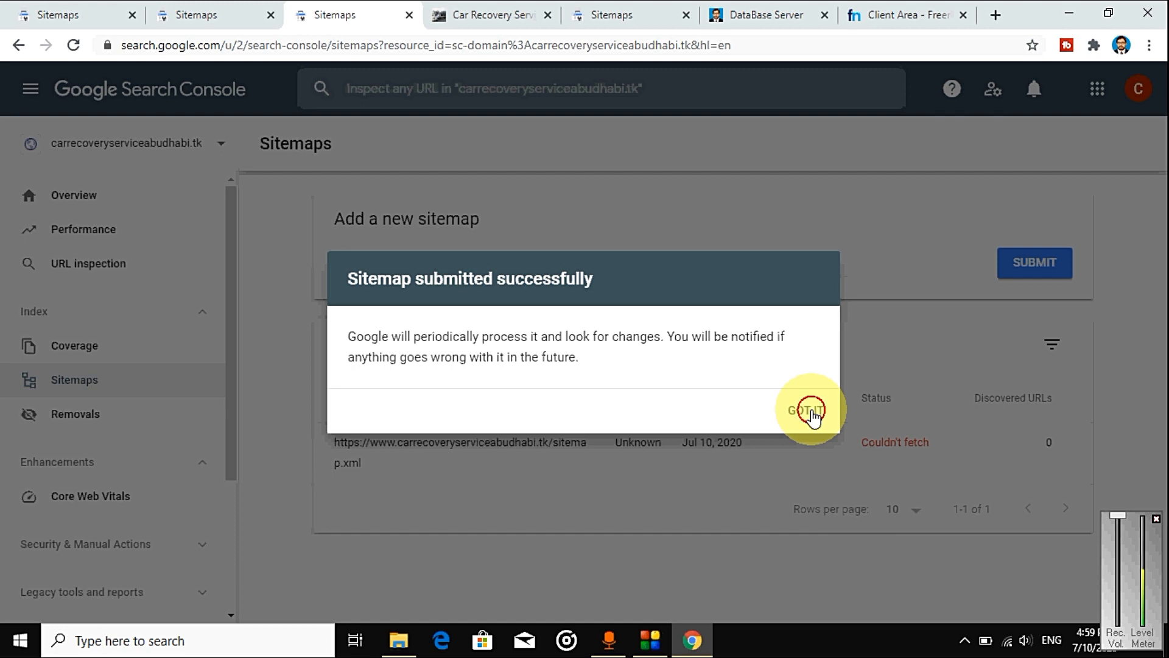
left_click(809, 411)
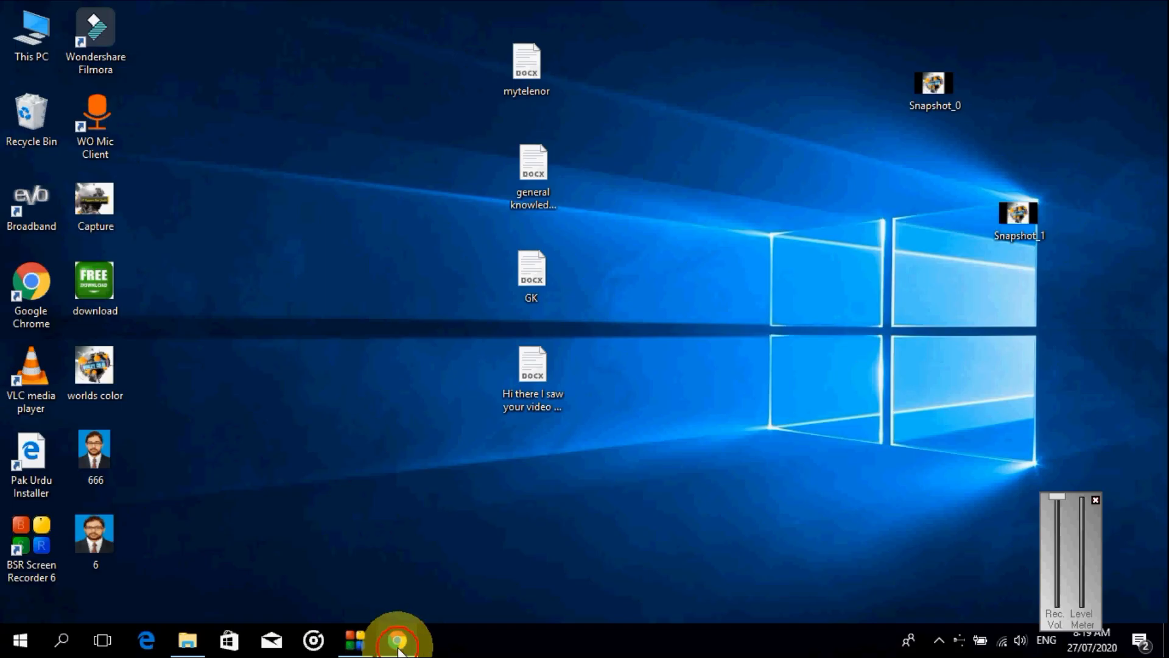
- Switch to Chrome, bring up the Blogger settings of Car Recovery Service Abu Dhabi, and close the blog's own page
left_click(392, 634)
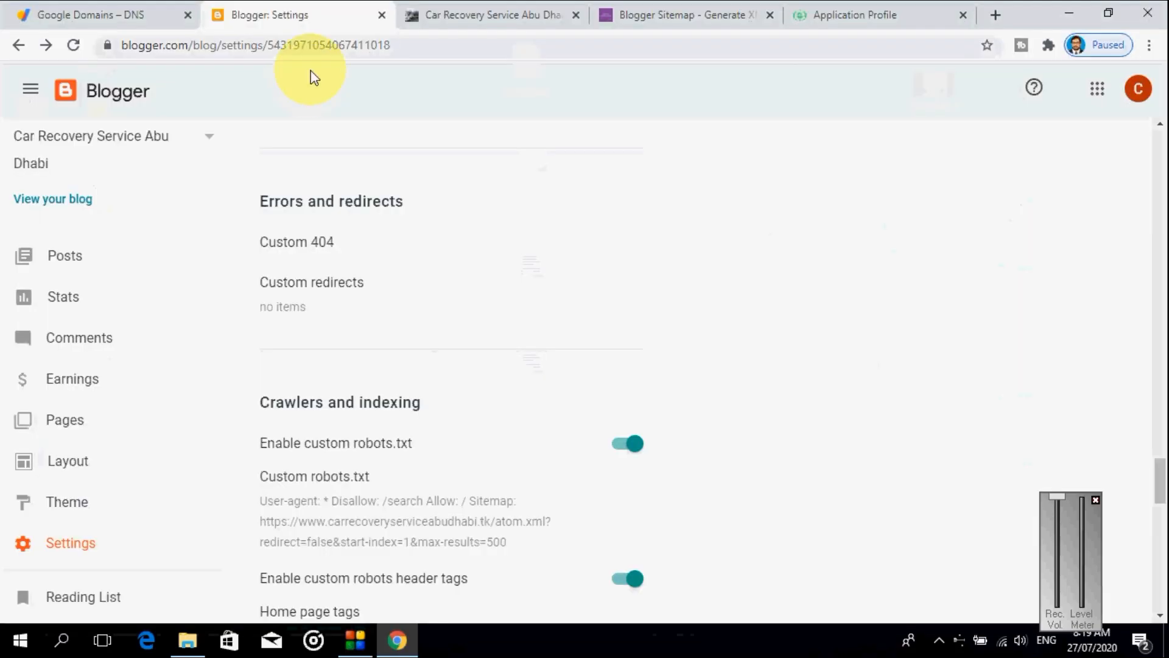
left_click(85, 11)
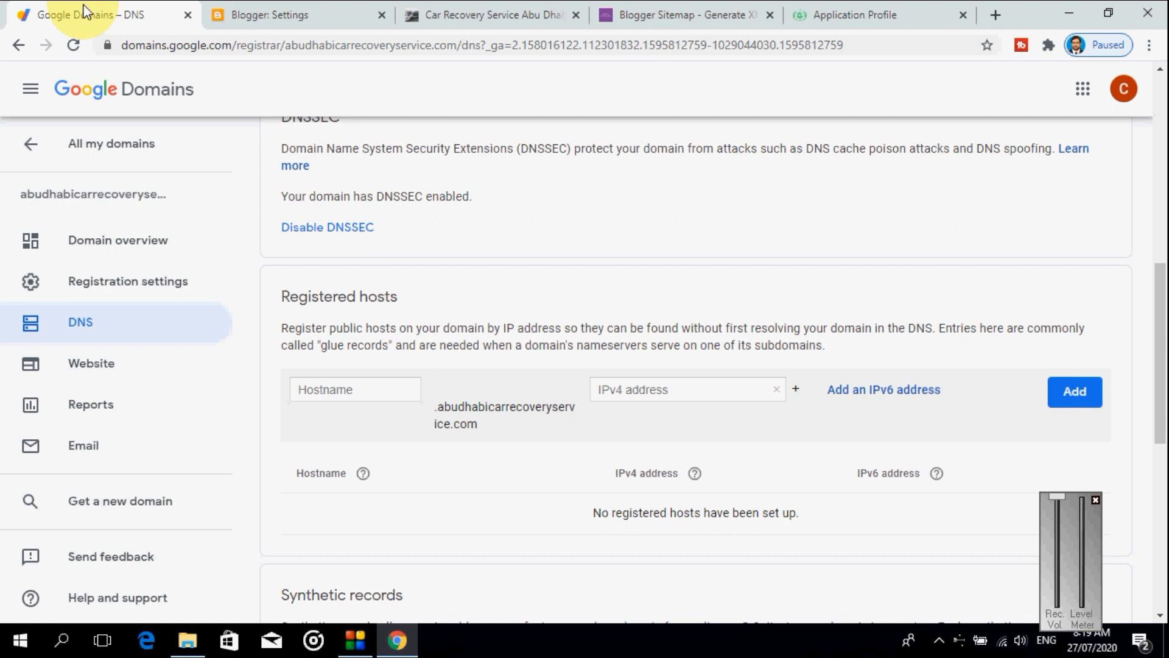
left_click(286, 7)
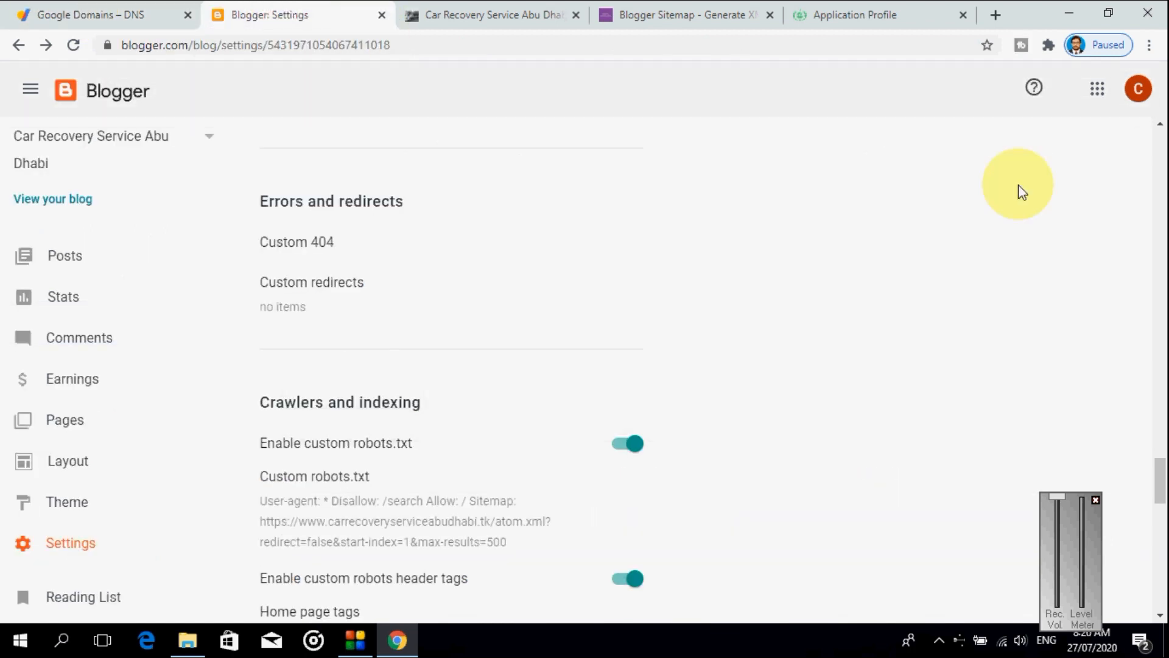
left_click_drag(1162, 468, 1142, 92)
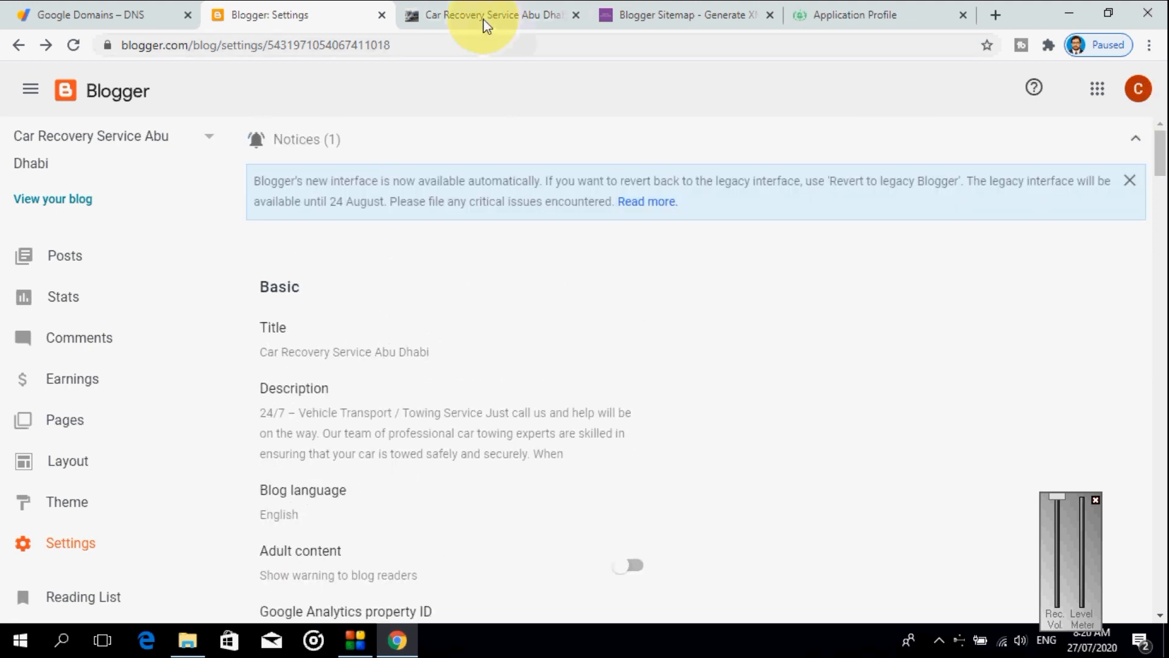
left_click(575, 14)
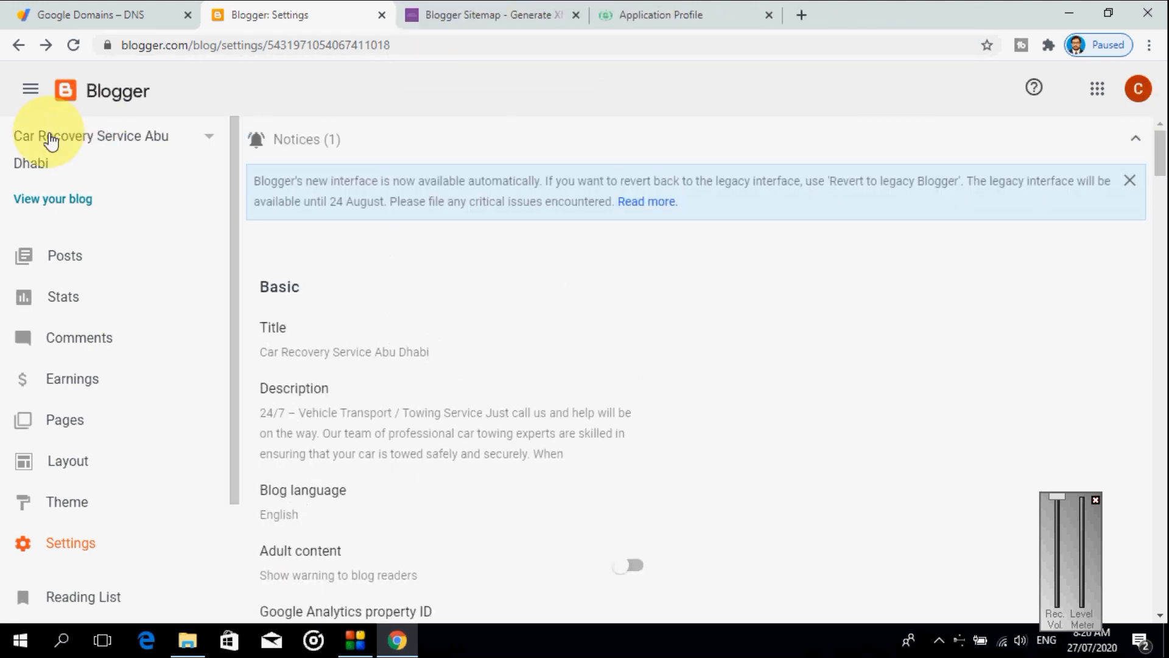
left_click(81, 200)
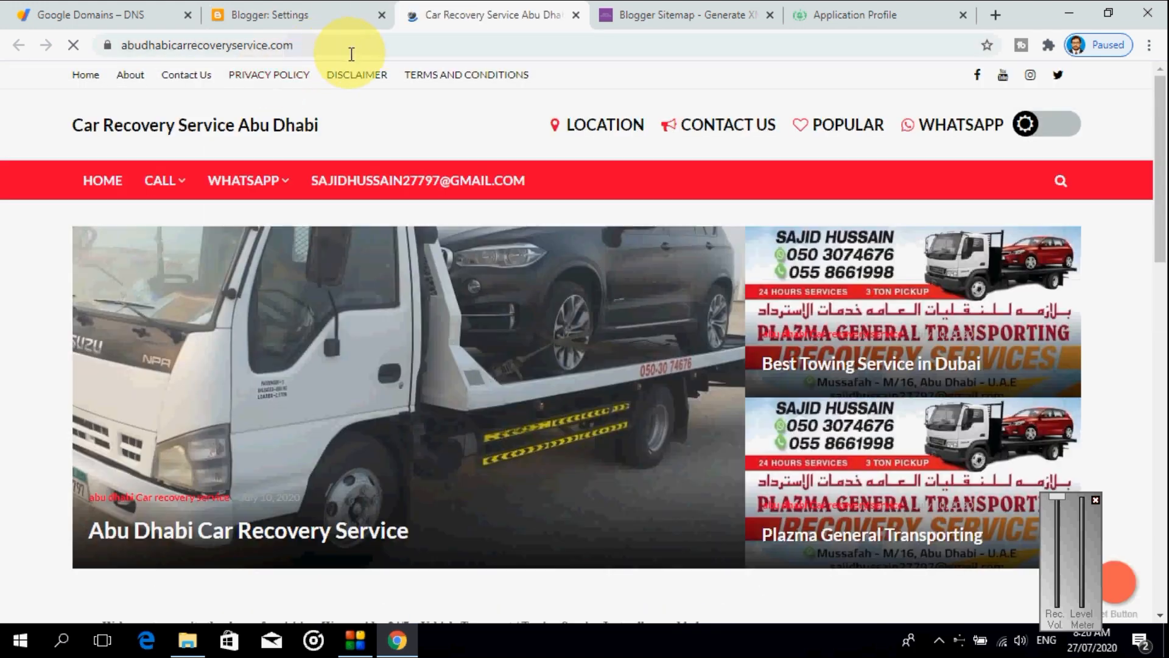
left_click(347, 49)
left_click(352, 53)
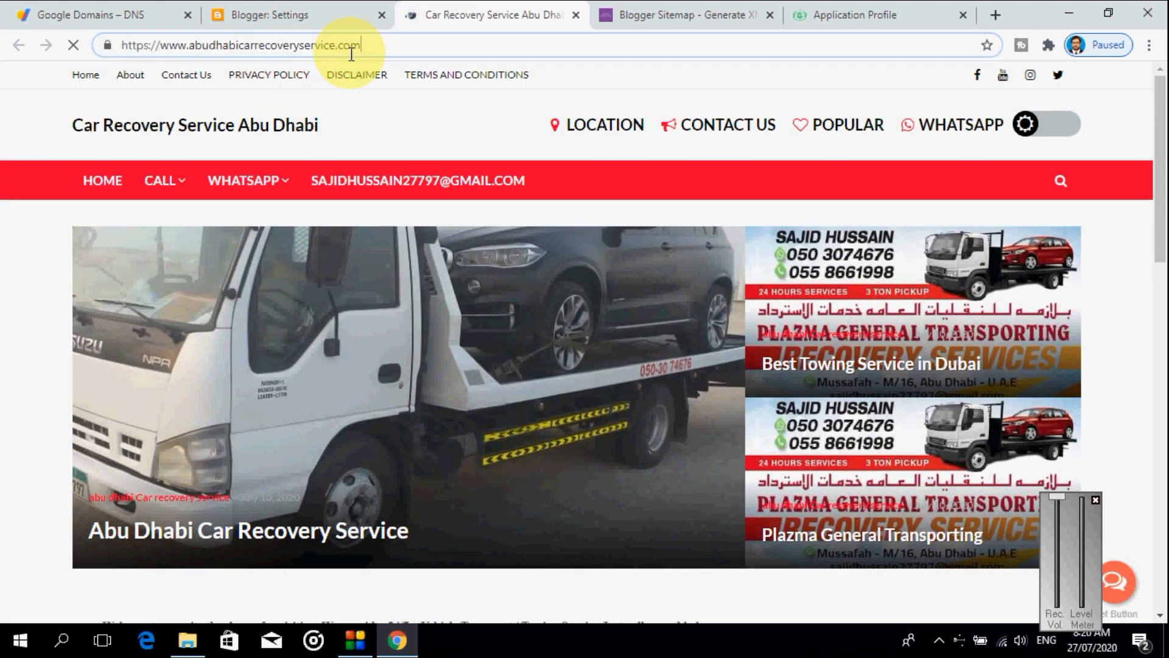
left_click(436, 44)
key("ctrl+c")
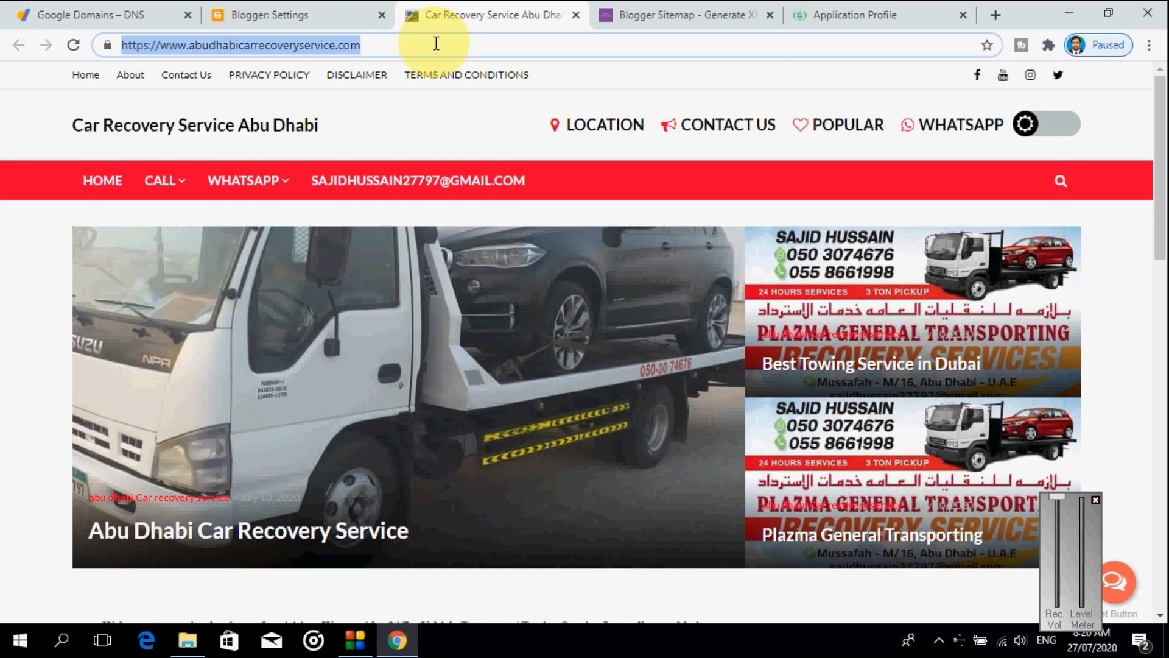
- Return to the Blogger settings and open Google Search Console from the Crawlers and indexing section
left_click(275, 13)
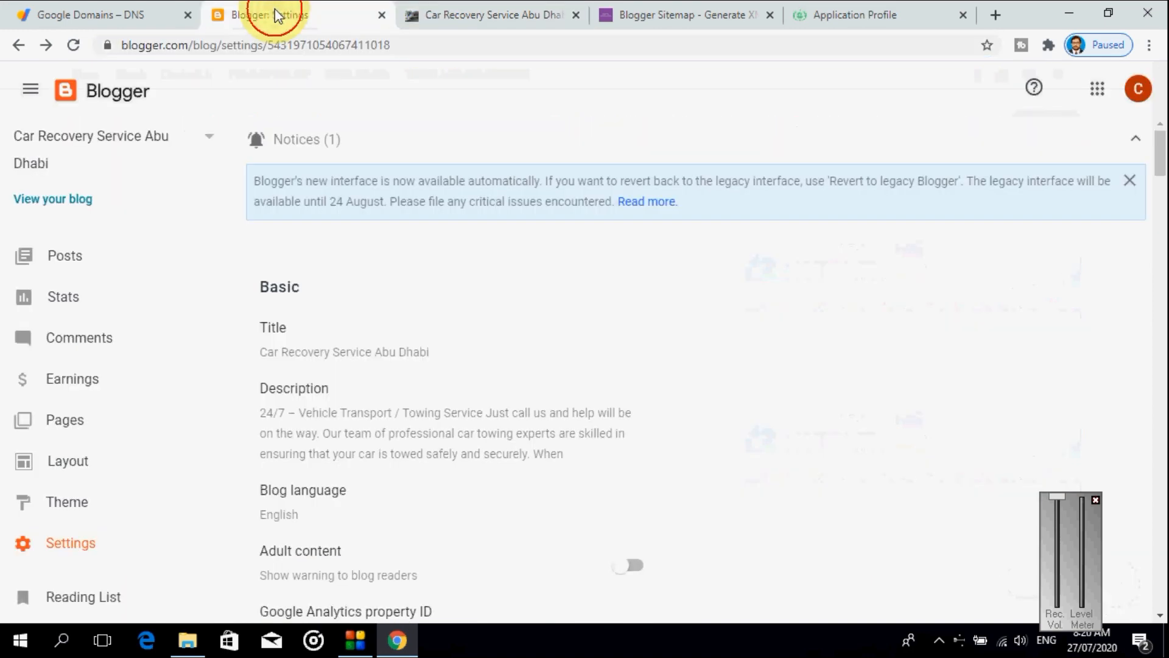
left_click_drag(1163, 160, 1164, 511)
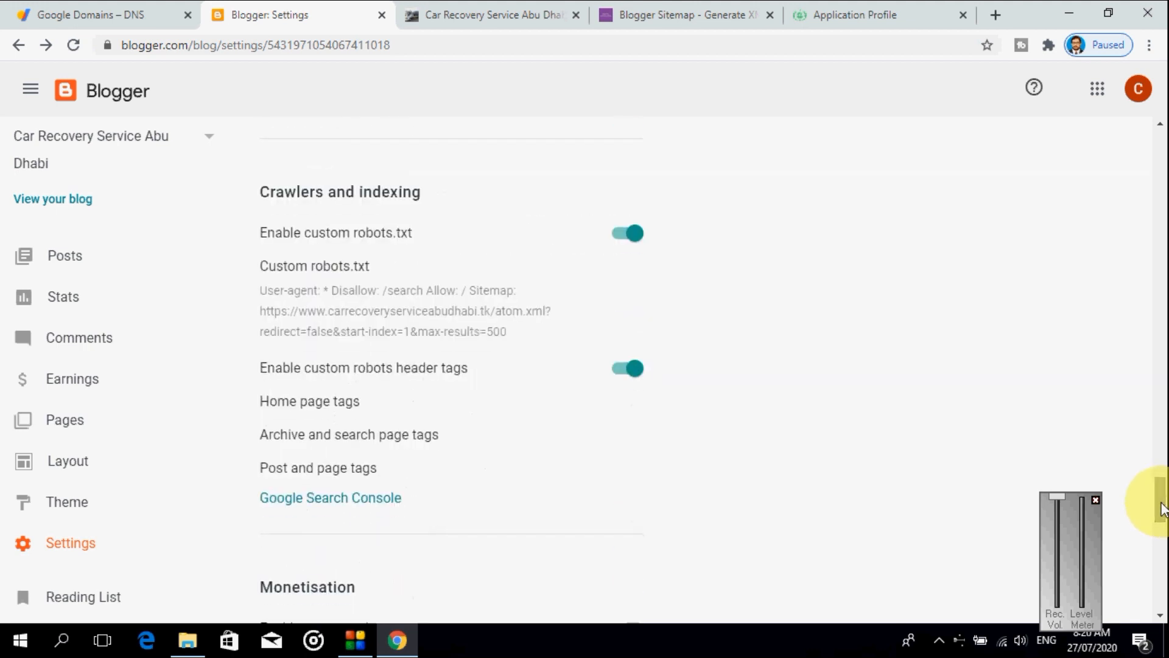
left_click(343, 502)
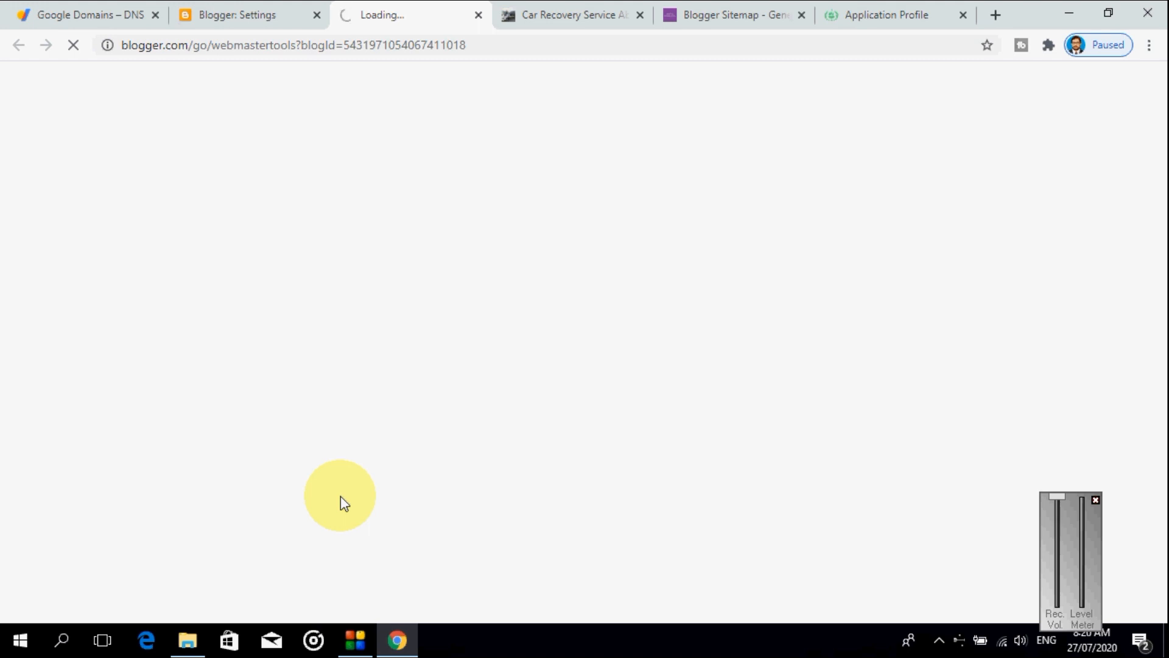
- Back in the Blogger settings, delete the entire custom robots.txt content and save the empty entry
left_click(239, 7)
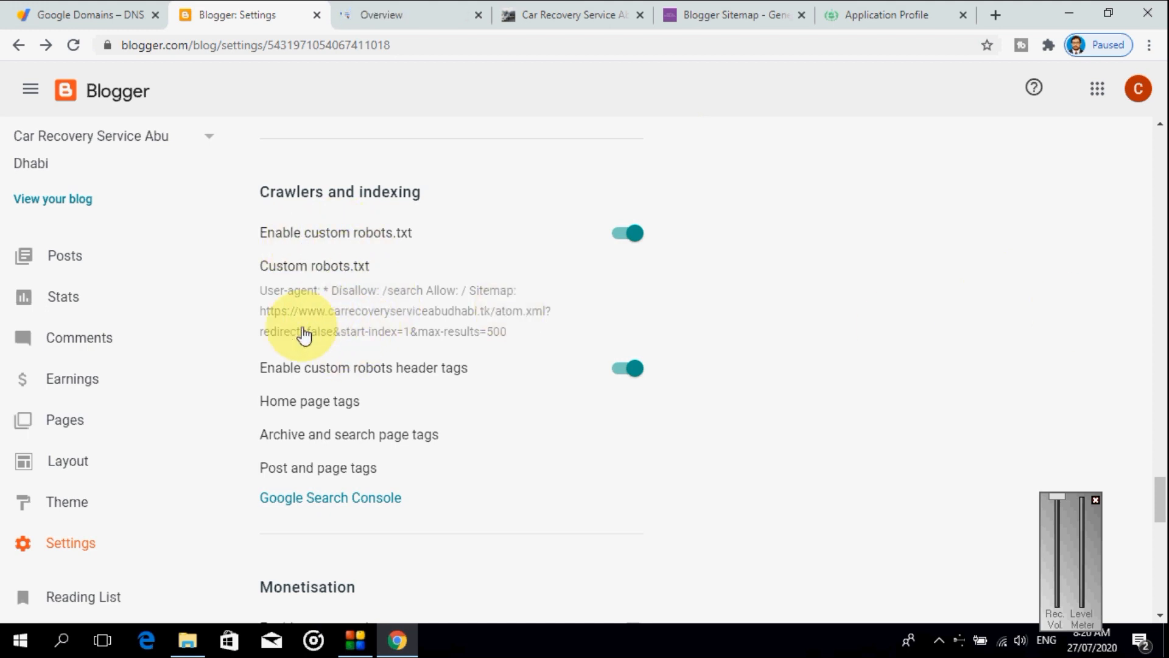
left_click(436, 330)
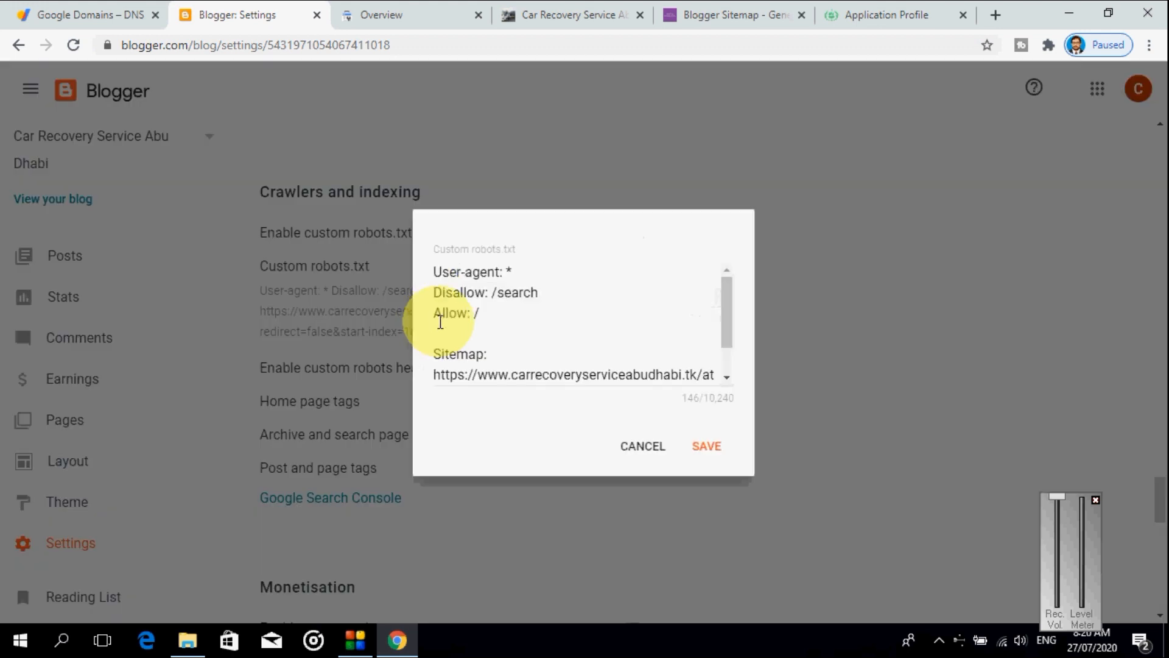
left_click(478, 373)
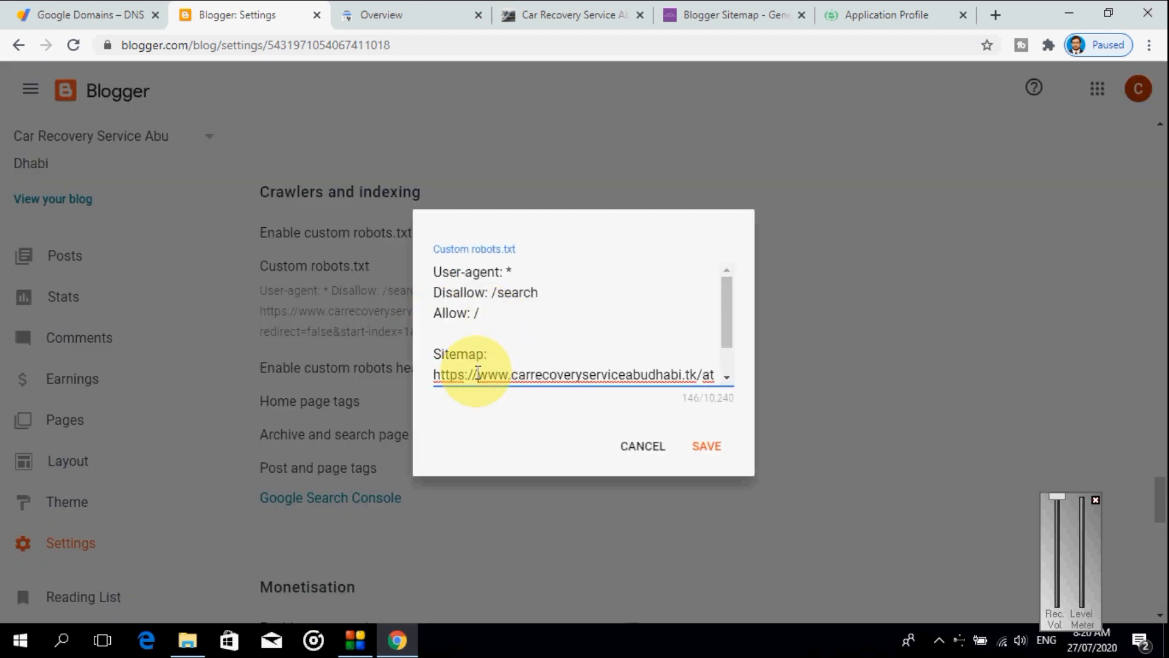
key("ctrl+a")
key("Delete")
left_click(707, 422)
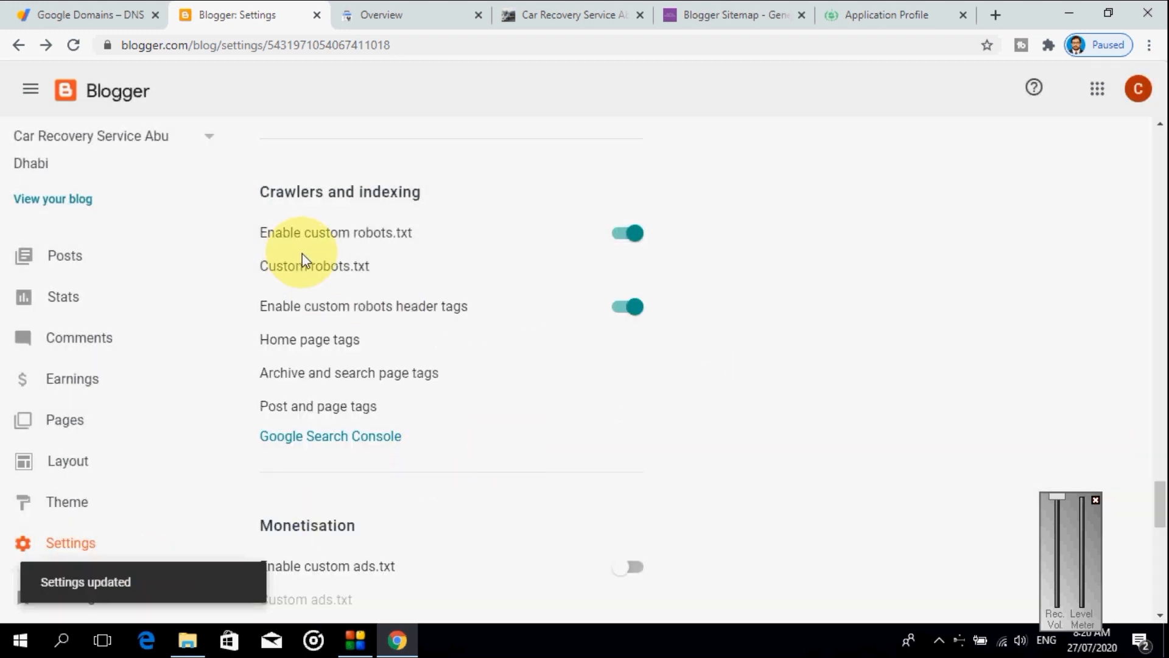
left_click(373, 16)
left_click(73, 45)
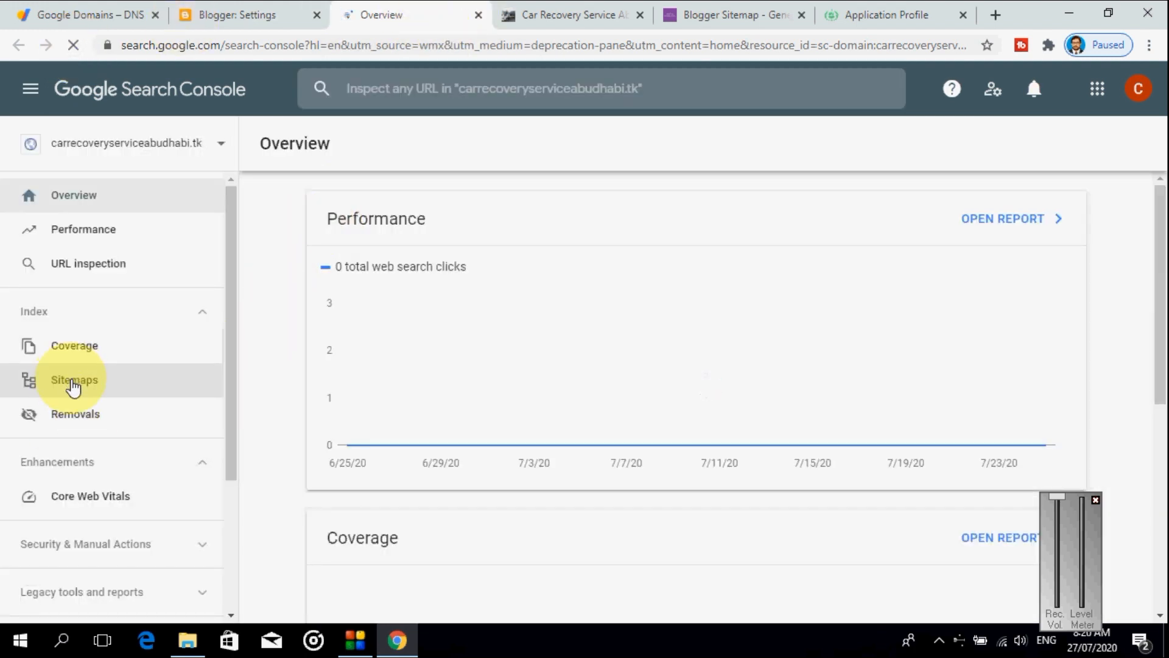
left_click(73, 382)
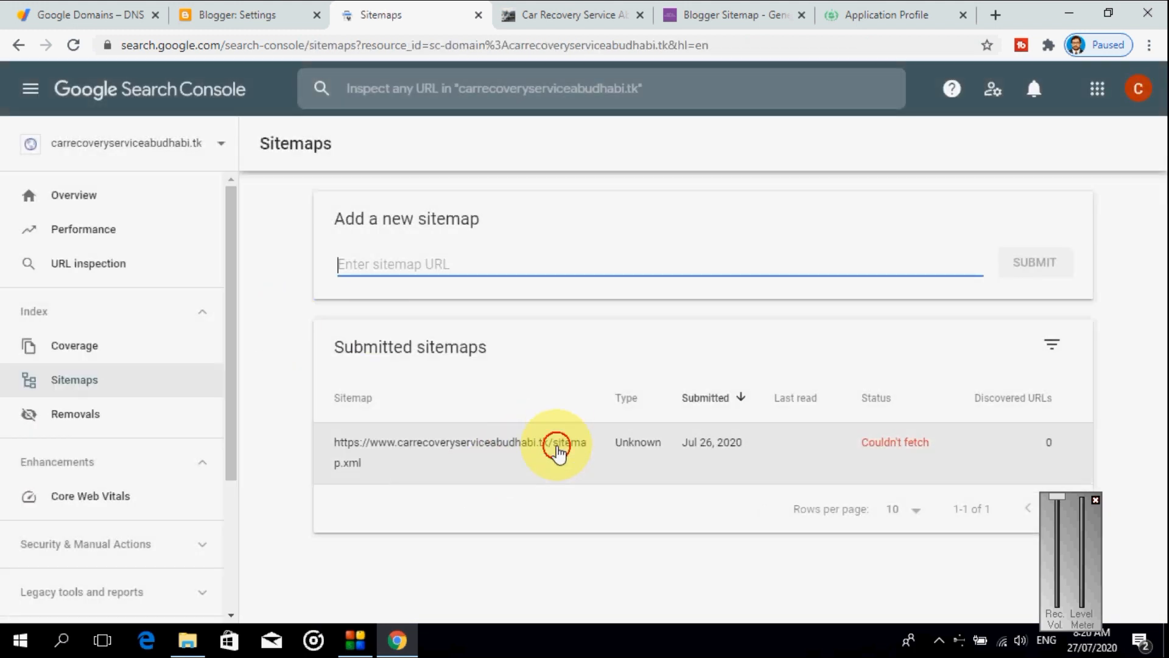
left_click(553, 448)
left_click(1133, 144)
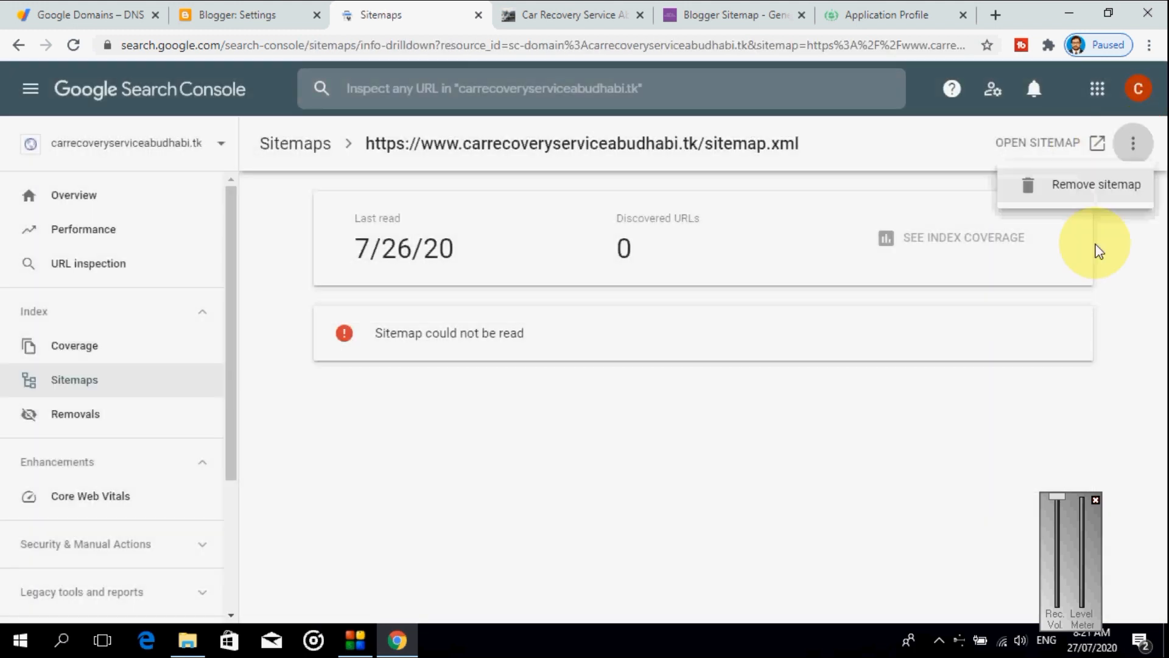
left_click(1066, 190)
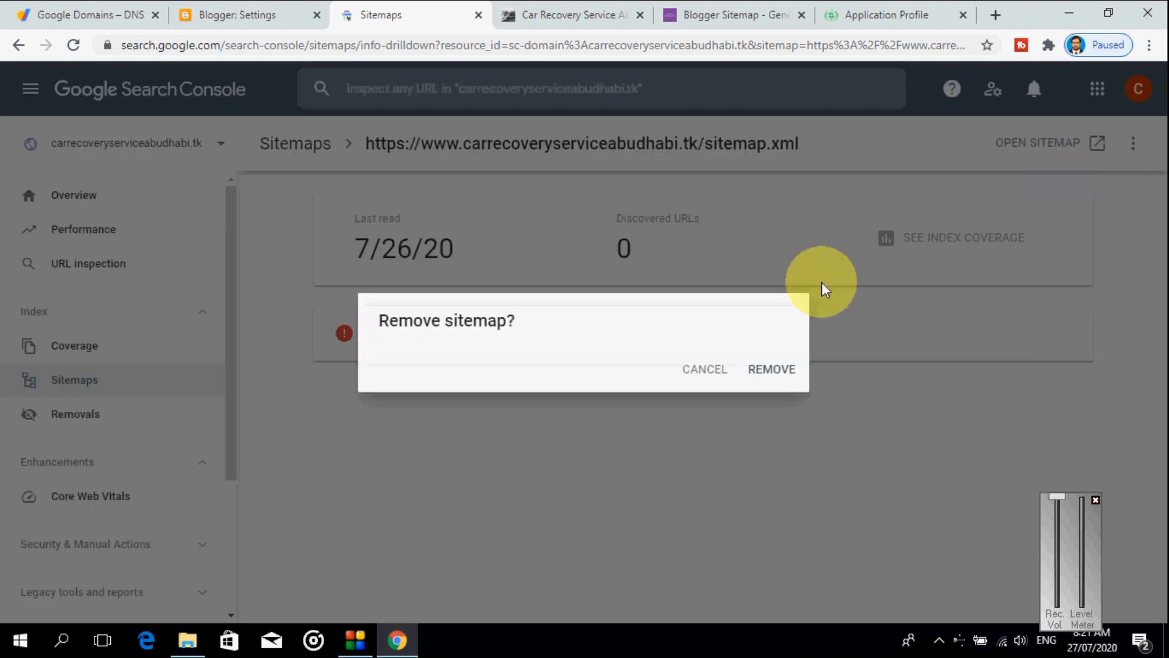
left_click(772, 370)
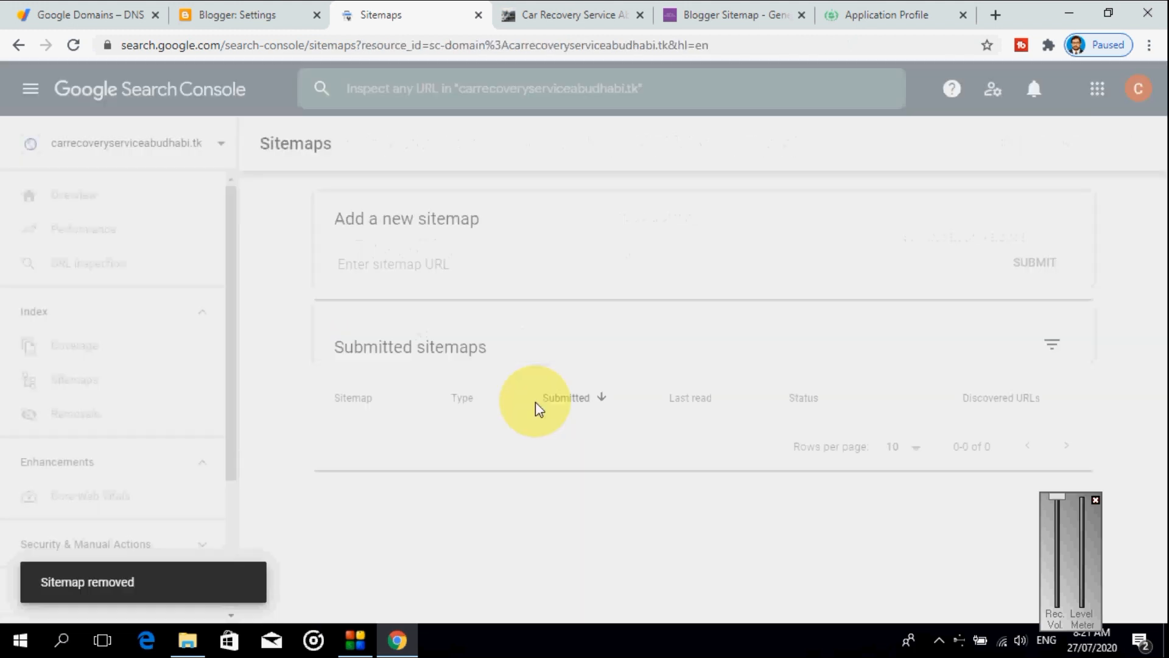
left_click(431, 258)
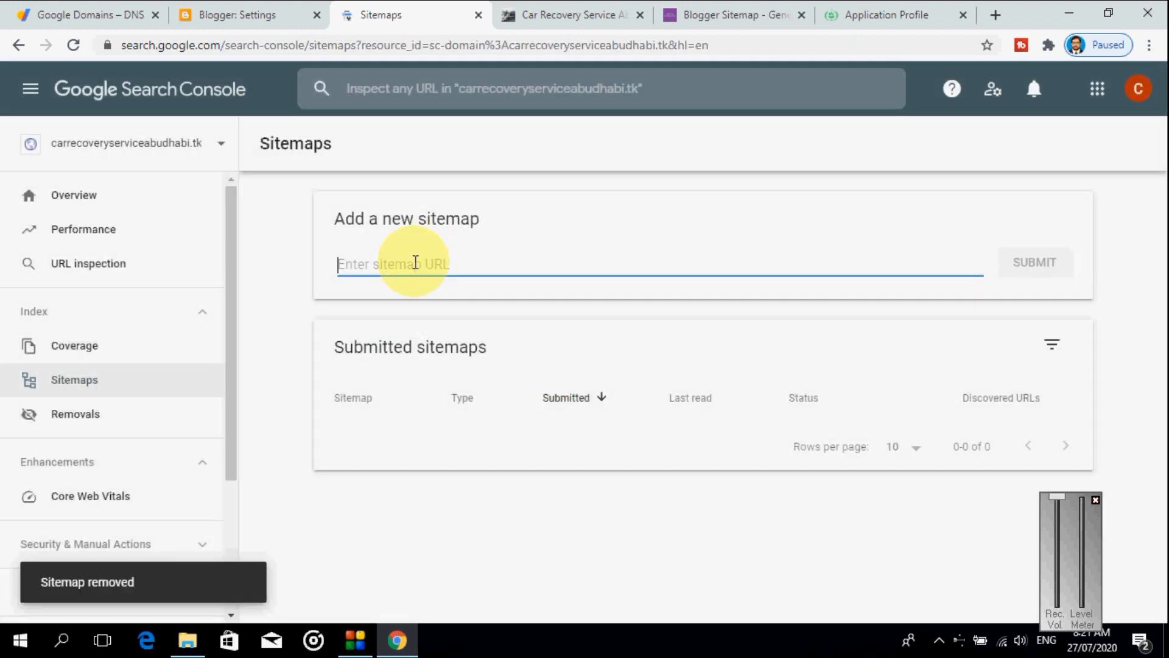
key("ctrl+v")
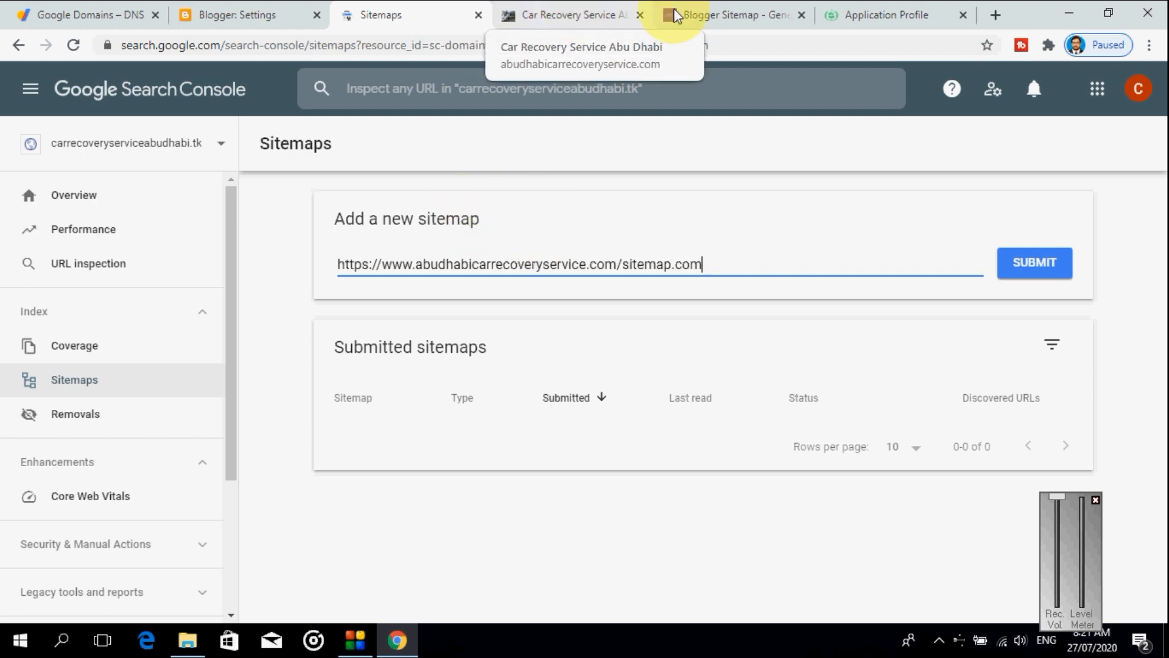
left_click(704, 12)
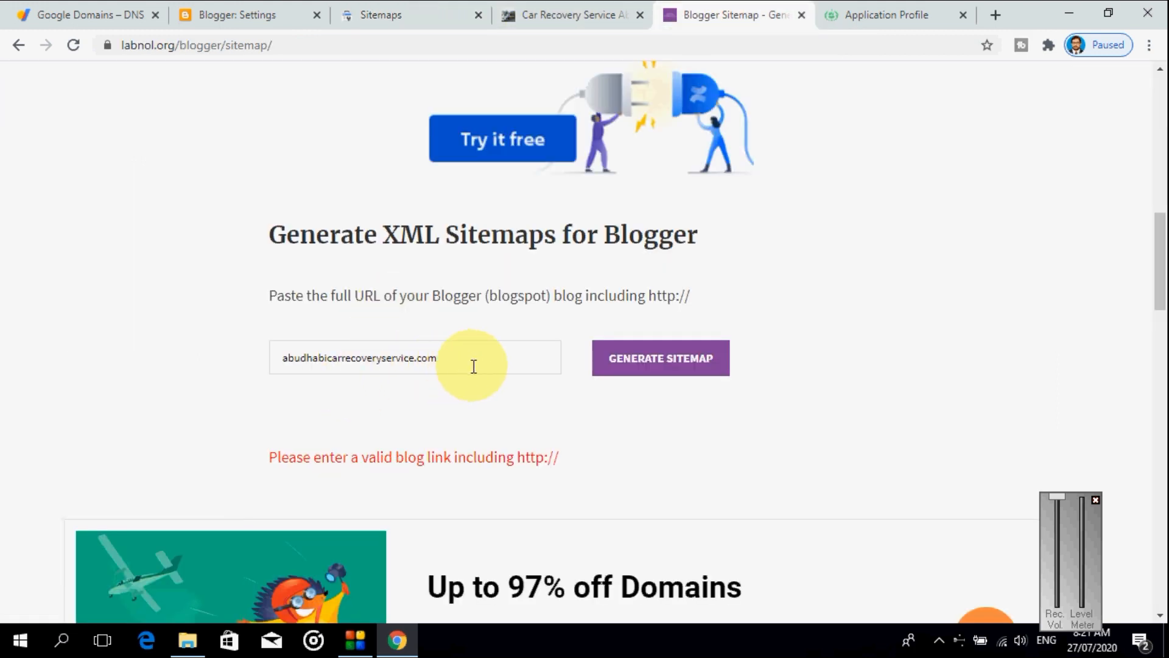
key("ctrl+a")
key("ctrl+c")
key("BackSpace")
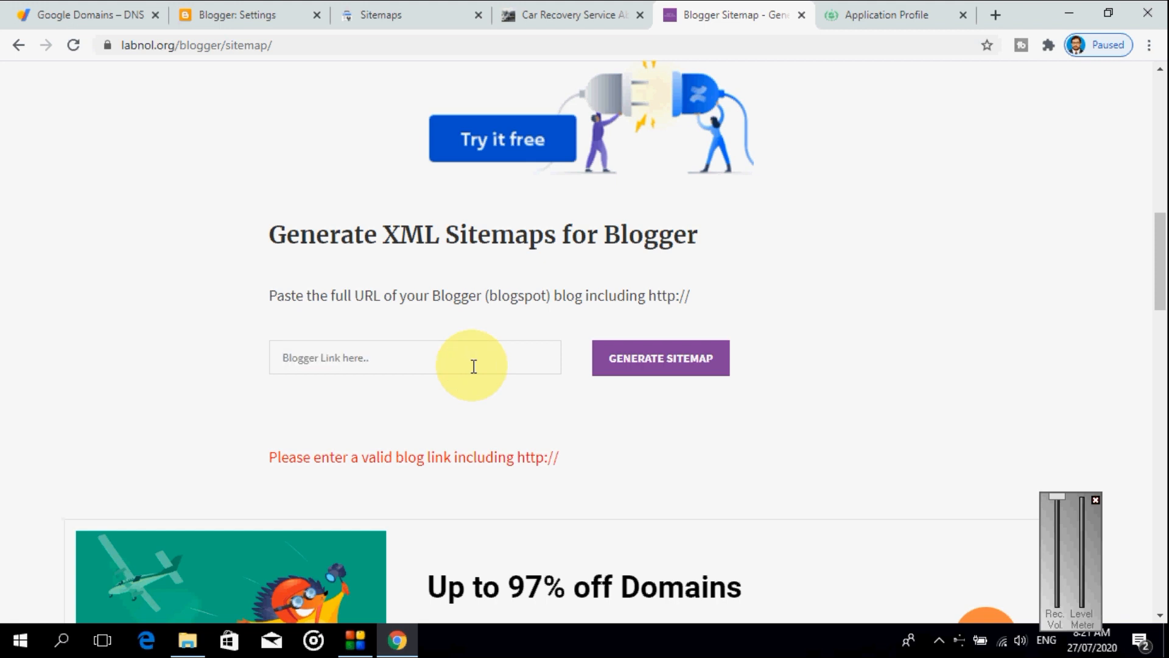
key("ctrl+v")
left_click(665, 368)
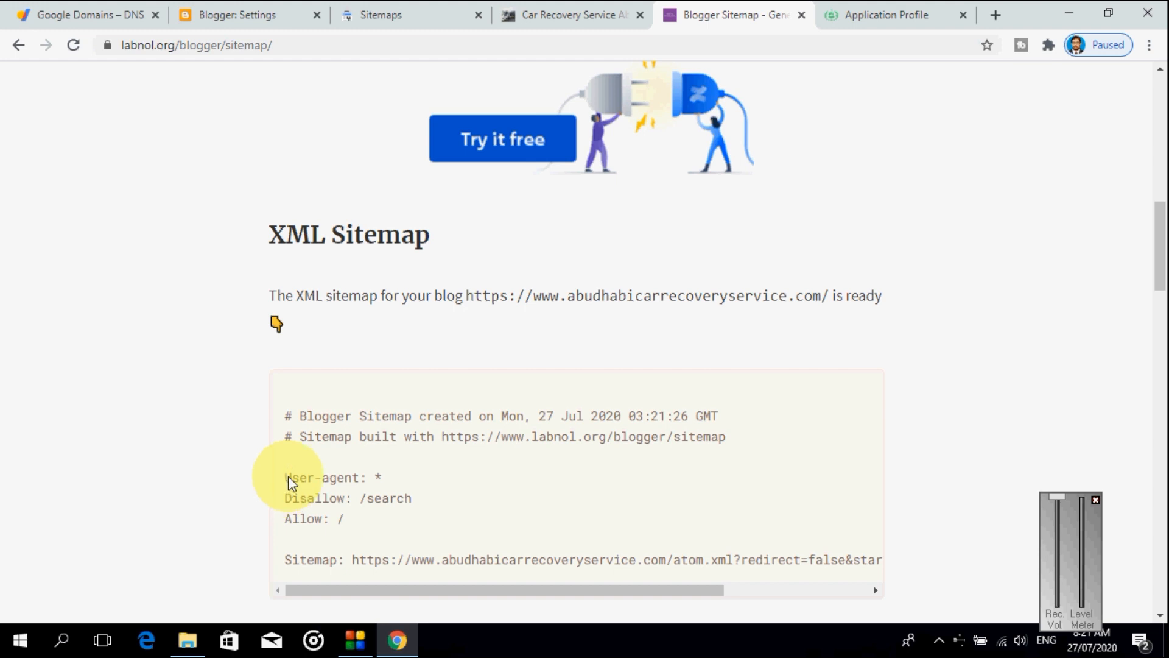
left_click_drag(288, 479, 847, 492)
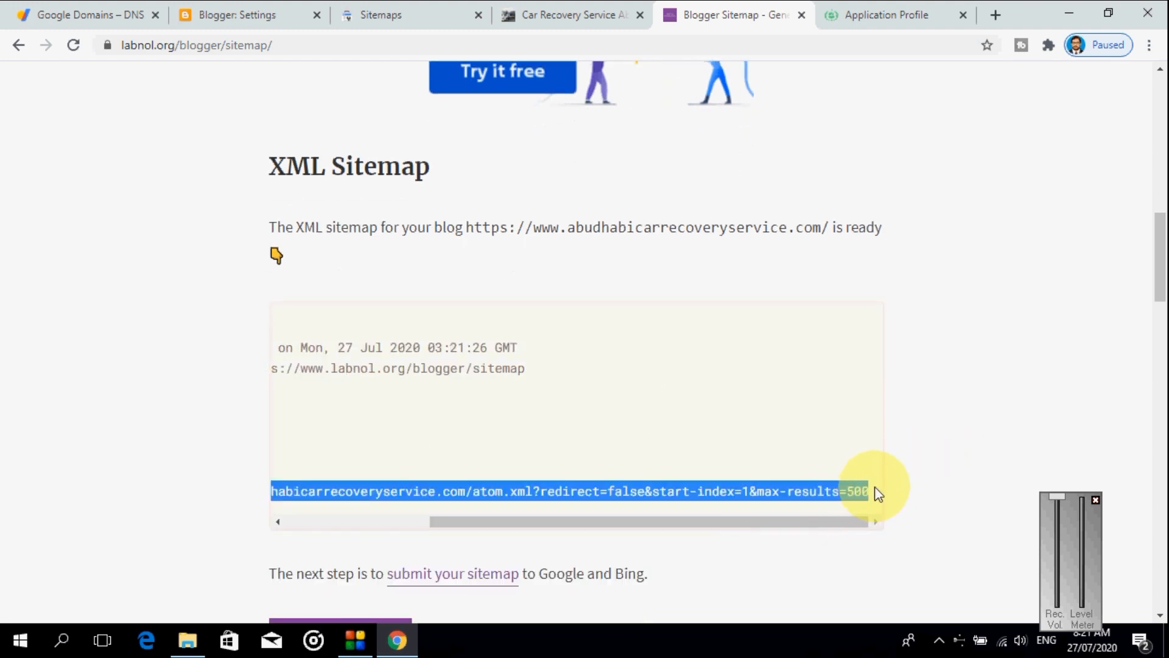
- Paste the generated abudhabicarrecoveryservice.com sitemap code into Blogger's custom robots.txt, save it and reload the settings page
left_click(418, 12)
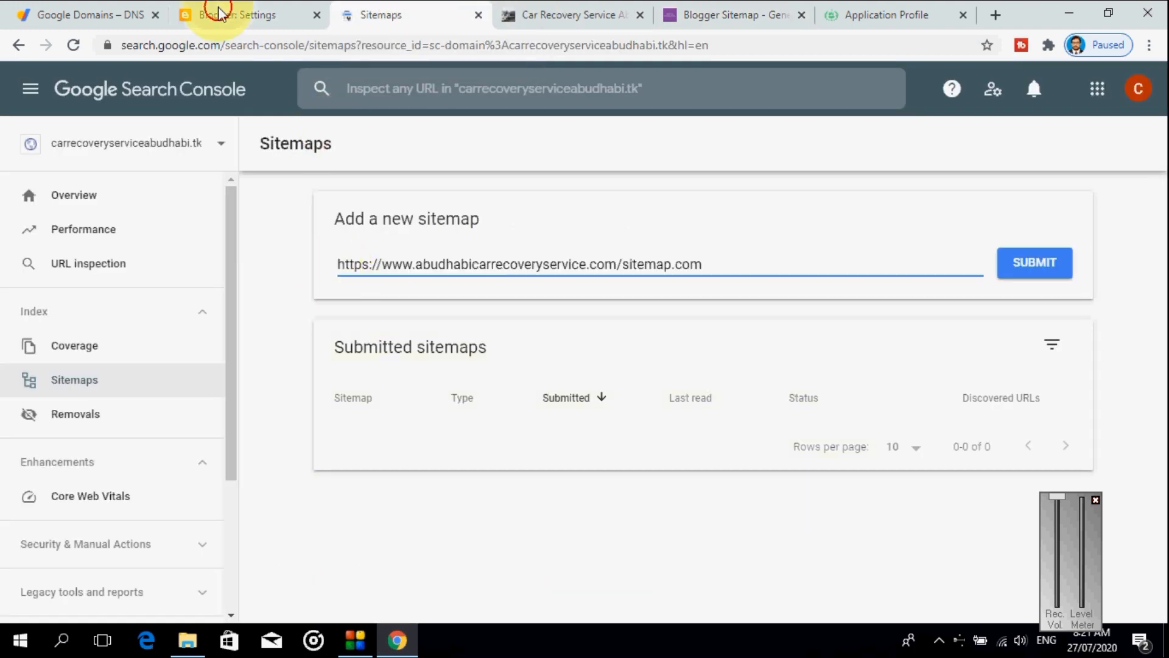
left_click(219, 12)
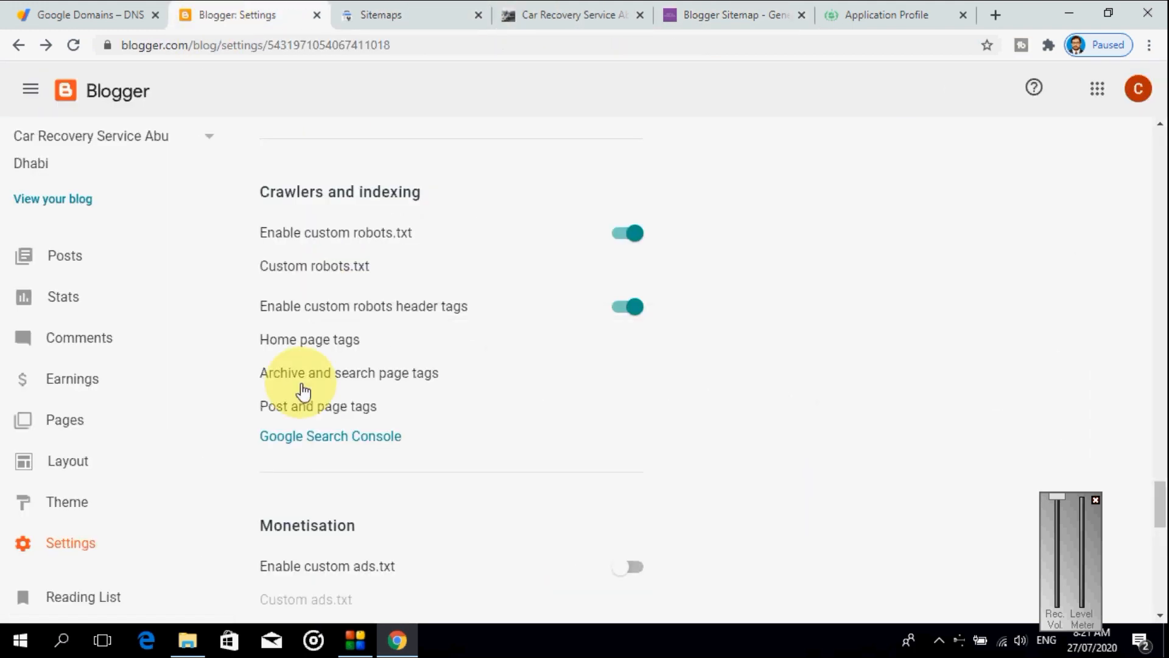
left_click(330, 268)
left_click(462, 332)
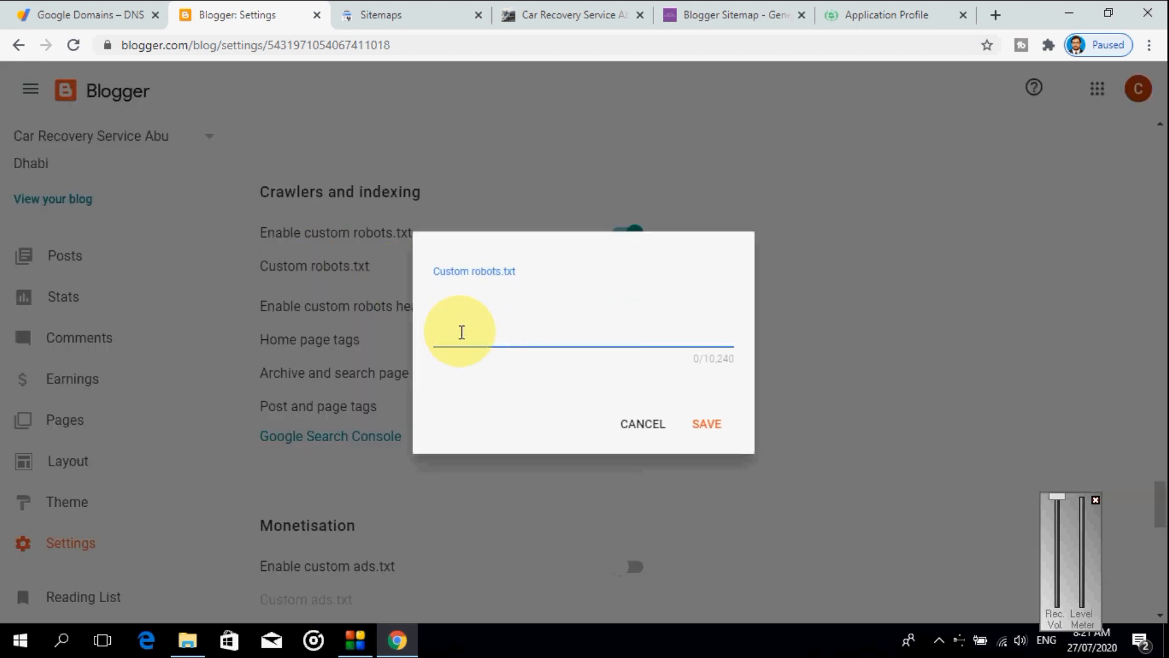
type("User-agent: * Disallow: /search Allow: /  Sitemap: https://www.abudhabicarrecoveryservice.com/atom.xml?redirect=false&start-index=1&max-results=500")
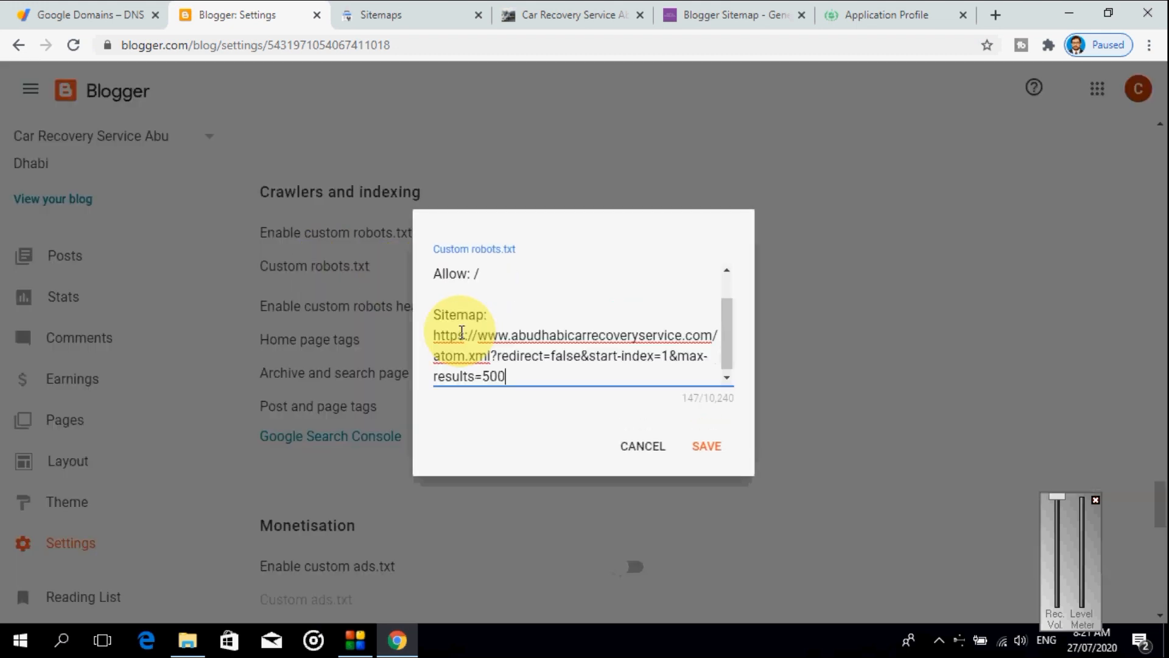
left_click(705, 454)
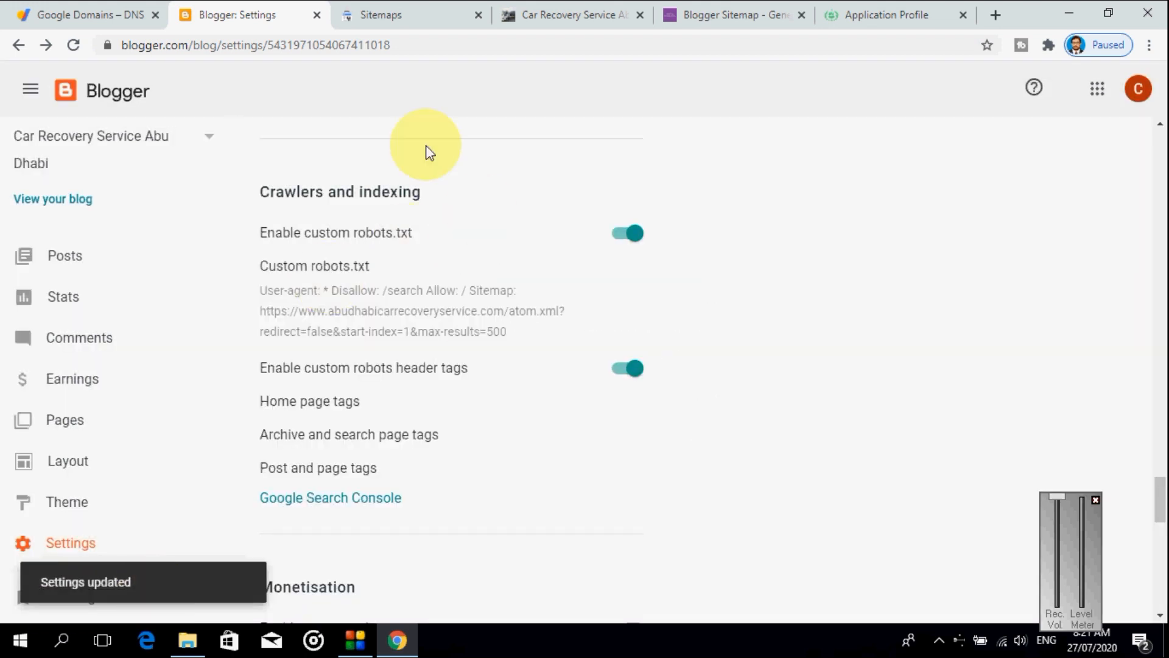
left_click(73, 45)
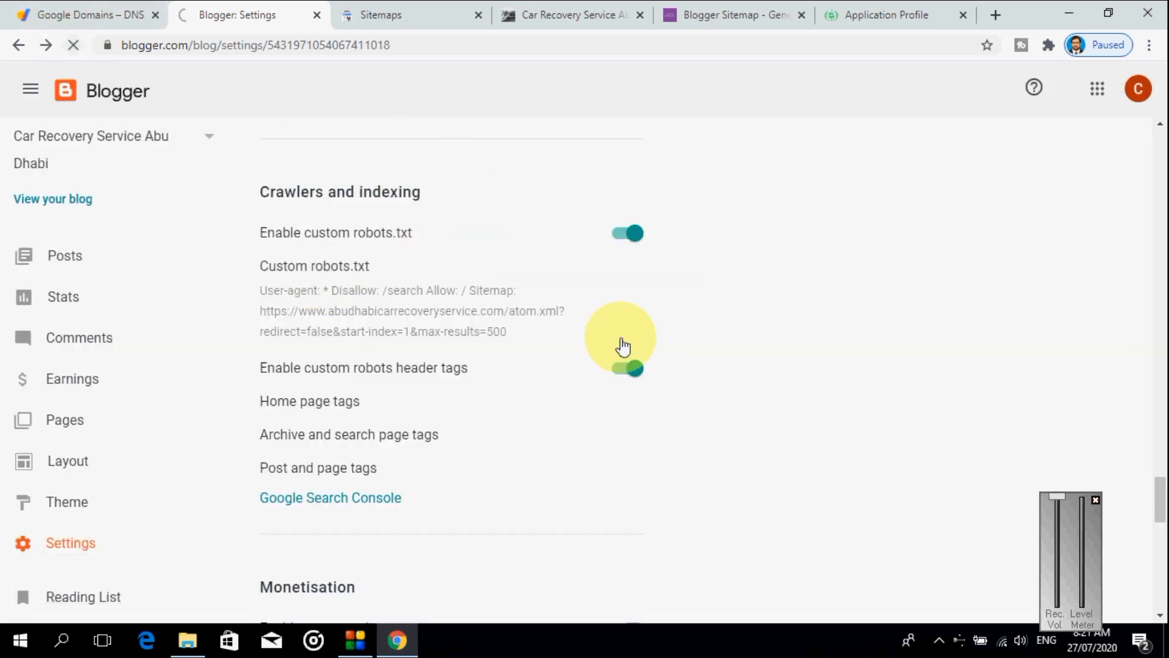
left_click(389, 8)
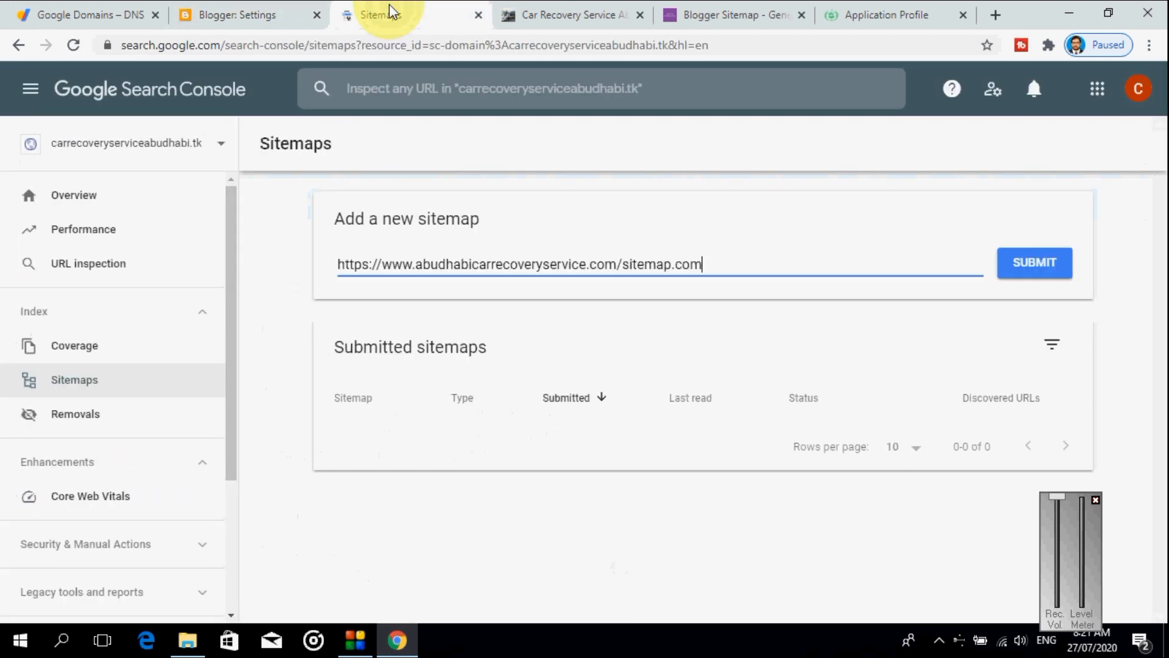
left_click(1037, 274)
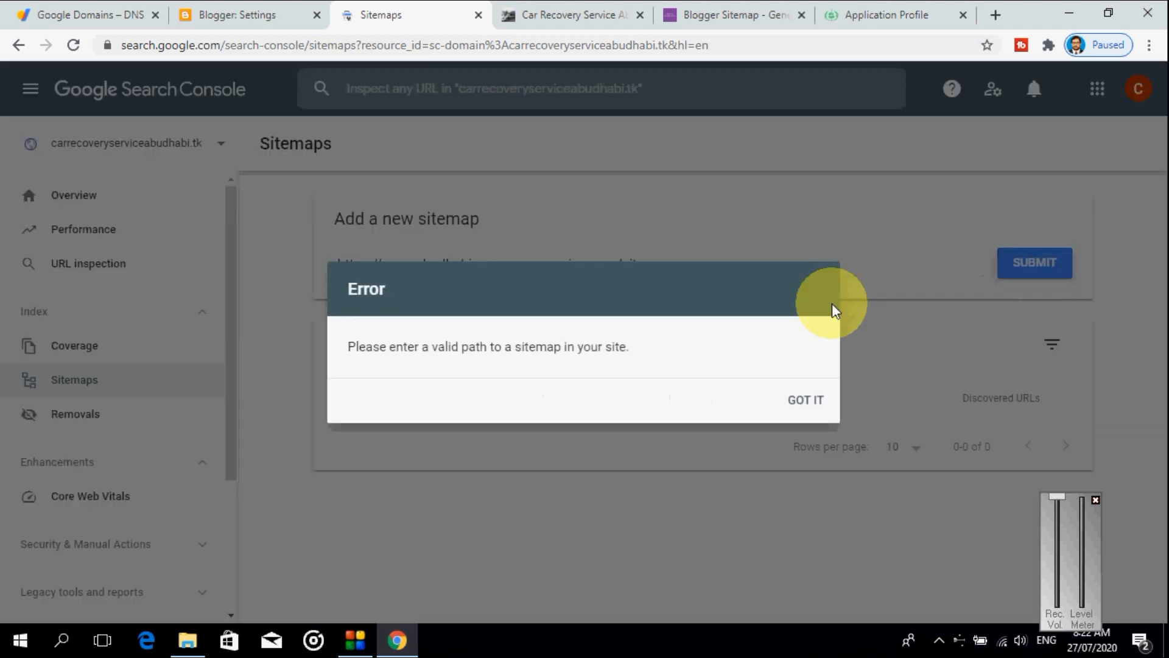
left_click(807, 416)
left_click(741, 261)
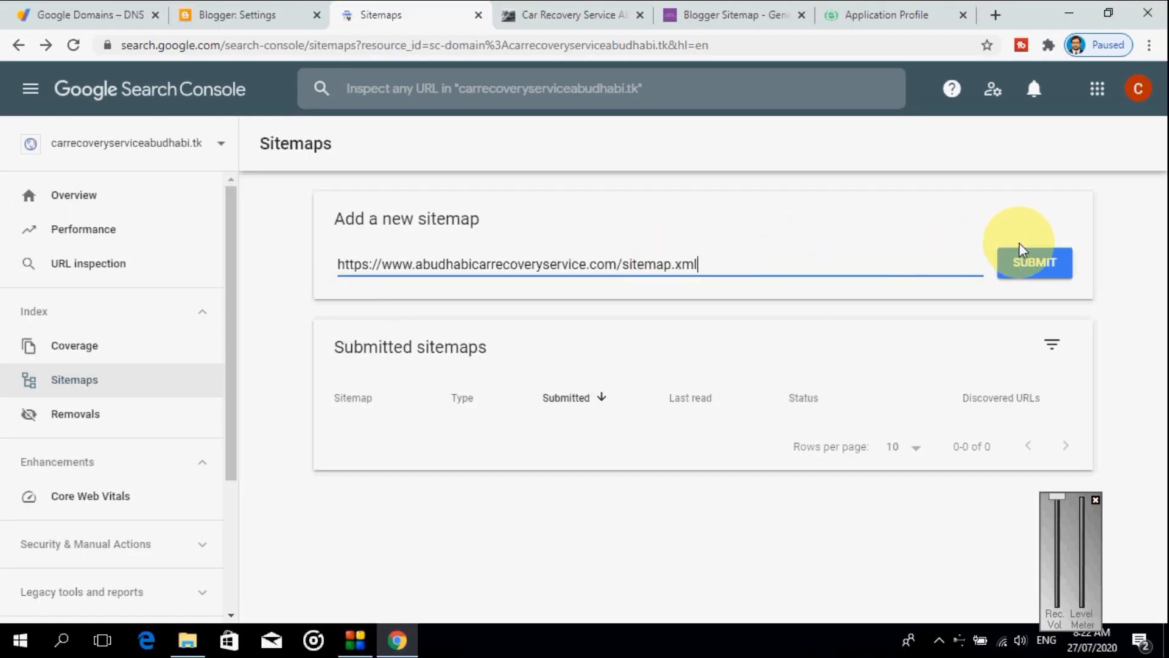
left_click(1030, 261)
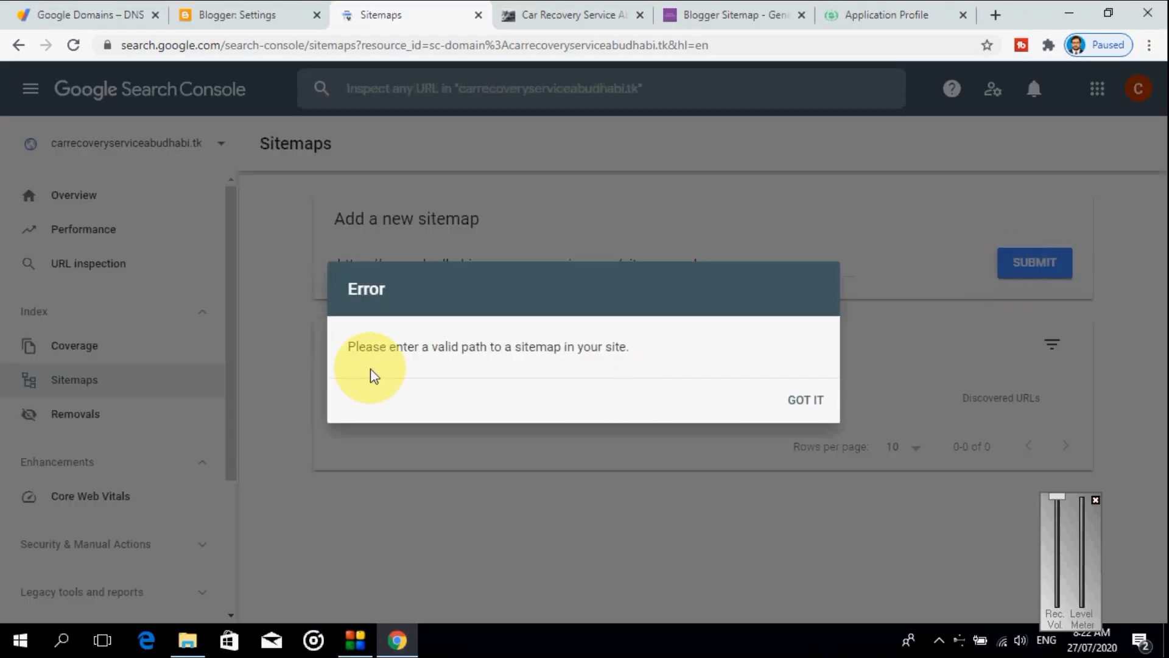
left_click(804, 402)
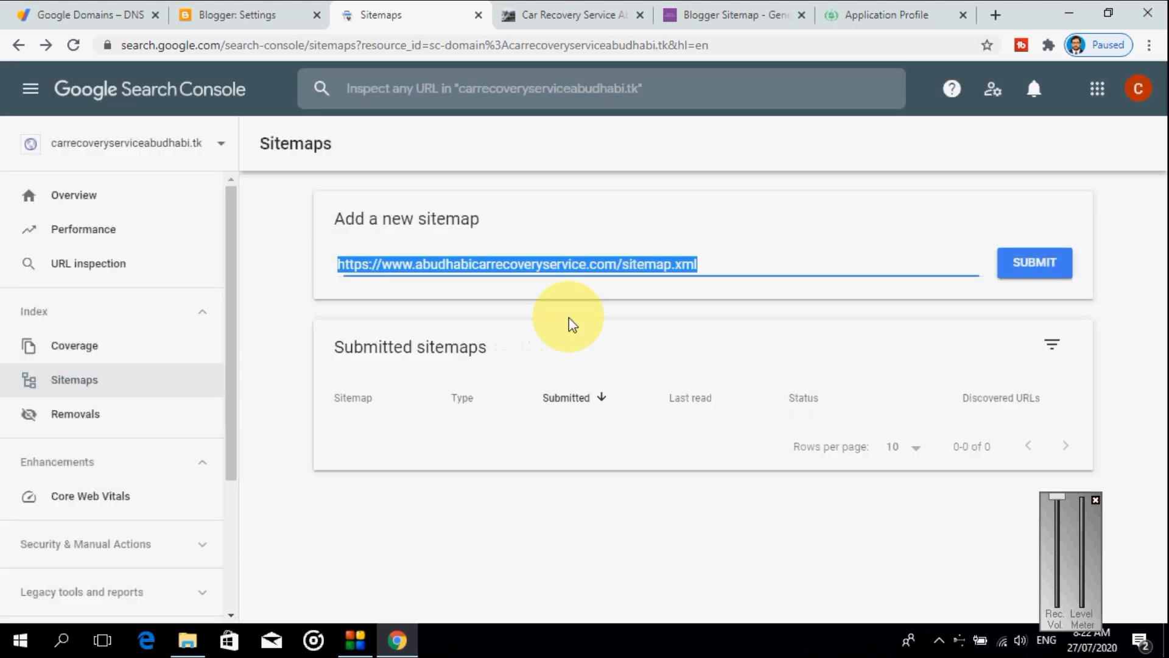
left_click(753, 264)
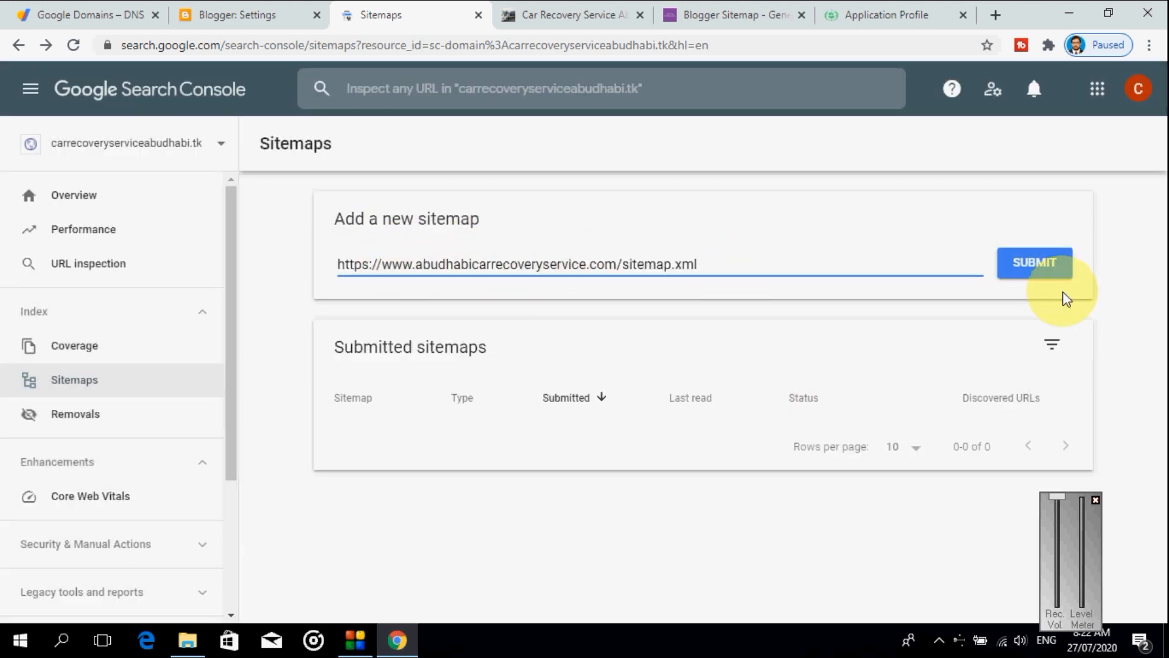
left_click(1032, 273)
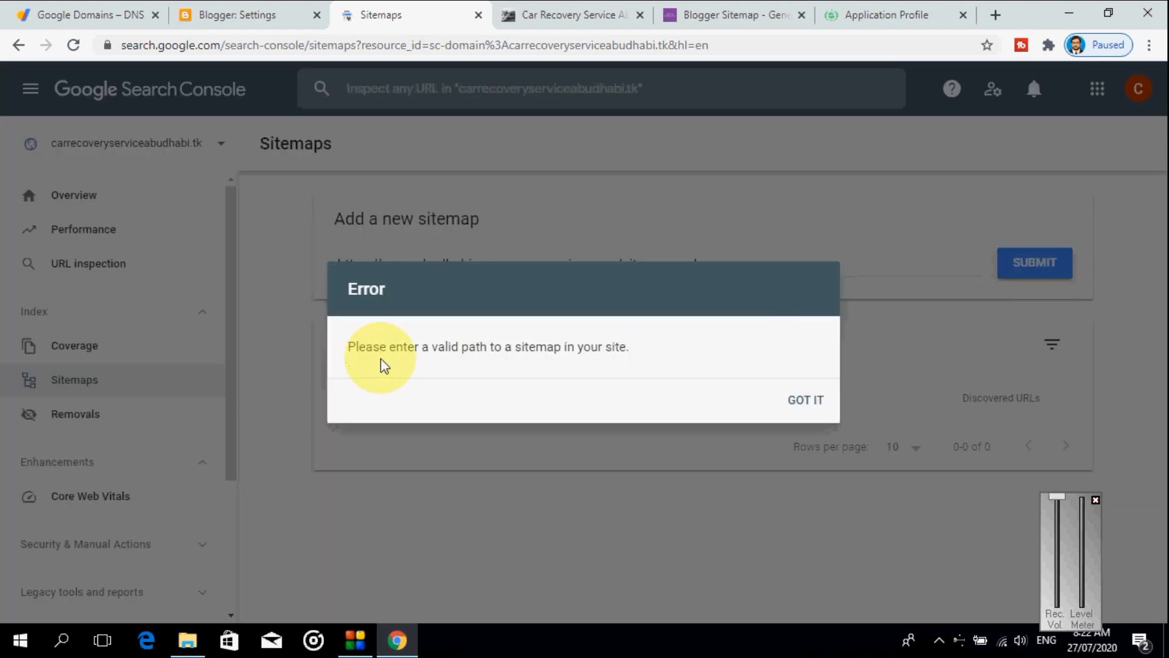
left_click(810, 402)
left_click(283, 328)
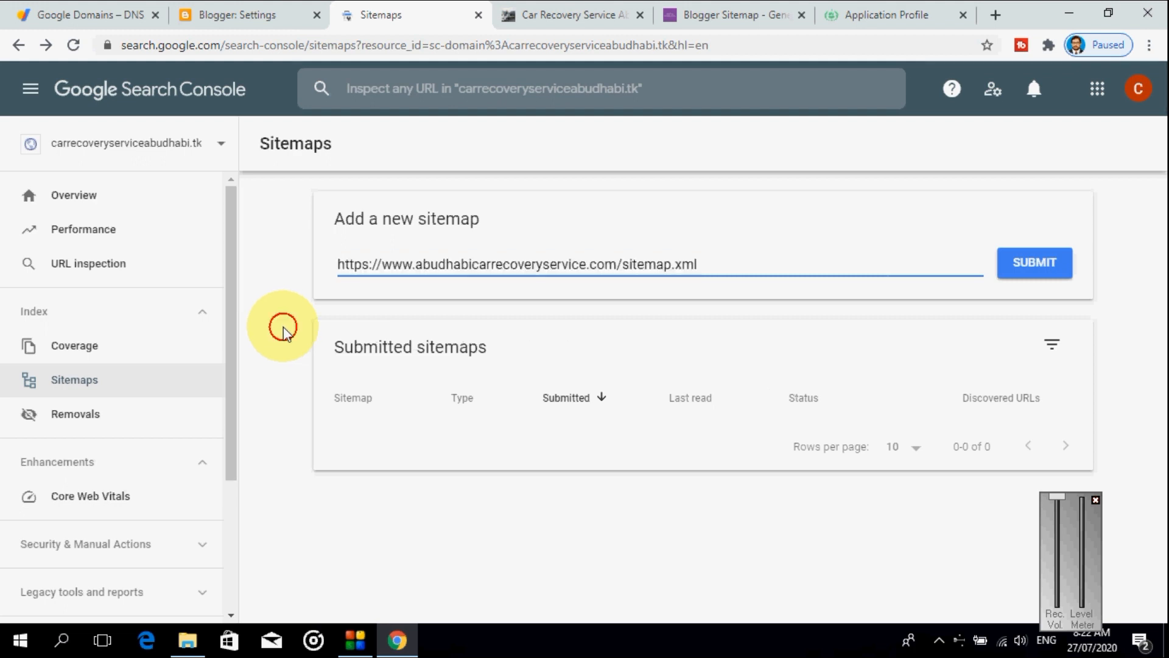
- Open the carrecoveryserviceabudhabi.tk property's settings and check its ownership verification details
scroll(233, 525, "down", 3)
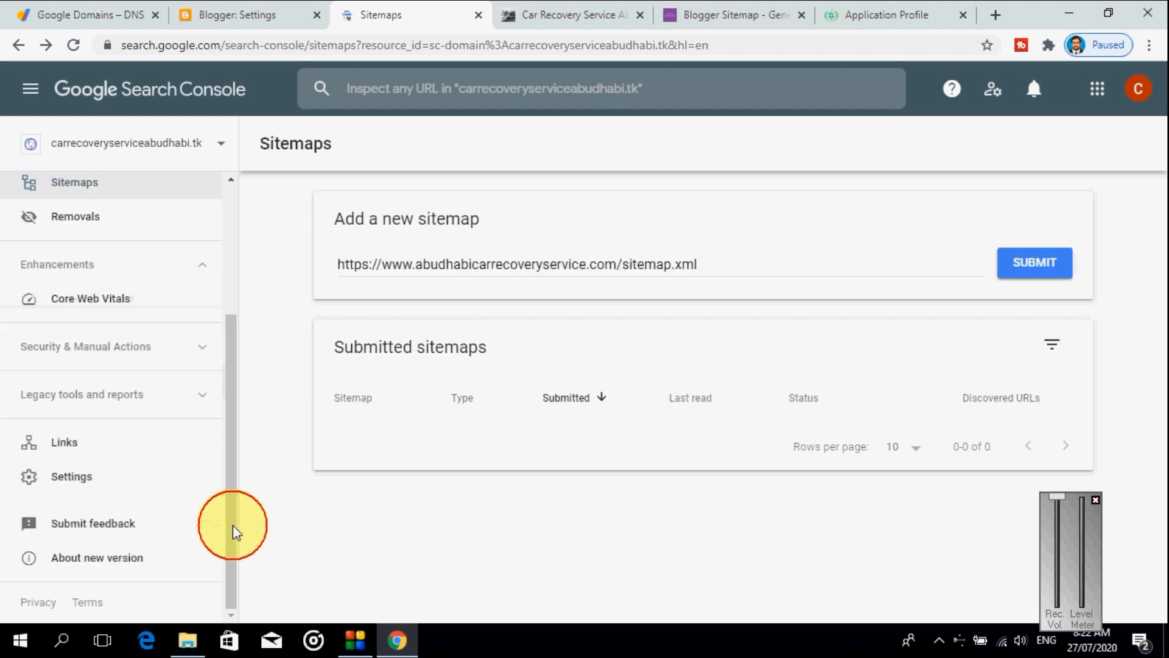
left_click(91, 486)
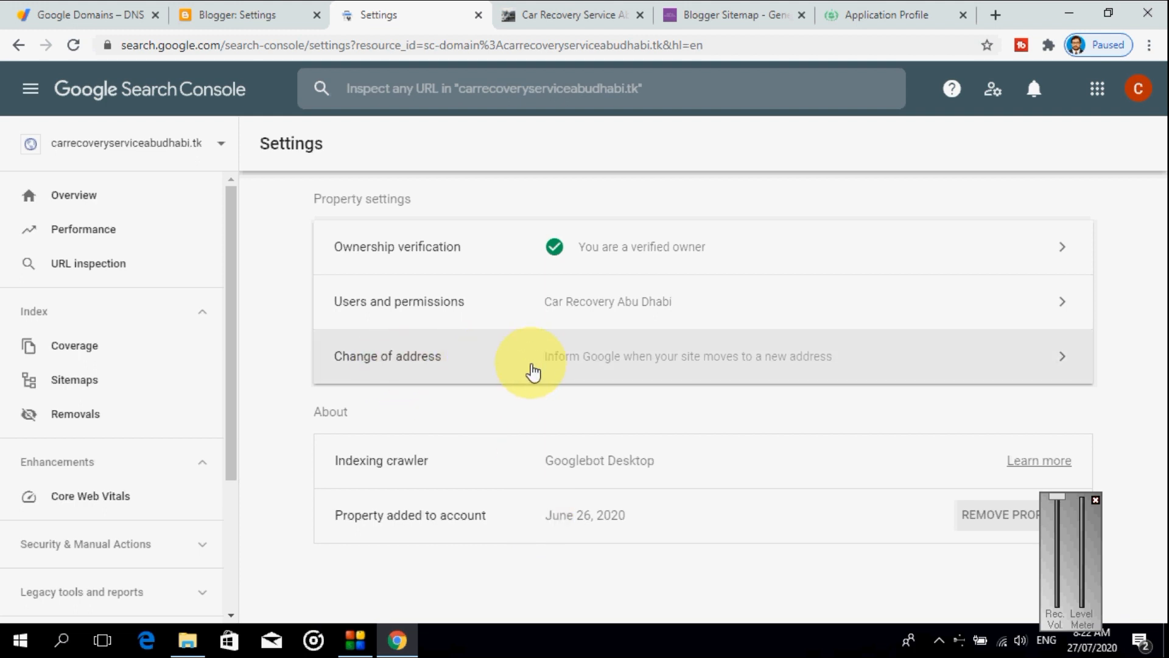
left_click(633, 255)
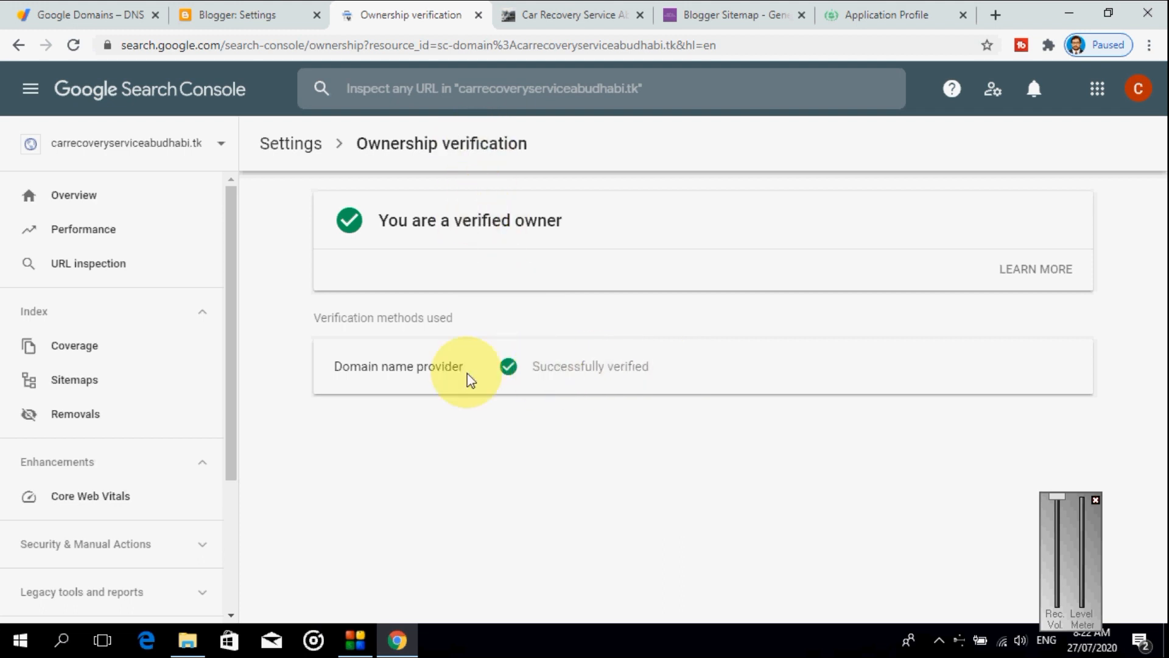
- Review the property's removal requests under outdated content, SafeSearch filtering and temporary removals
left_click(101, 420)
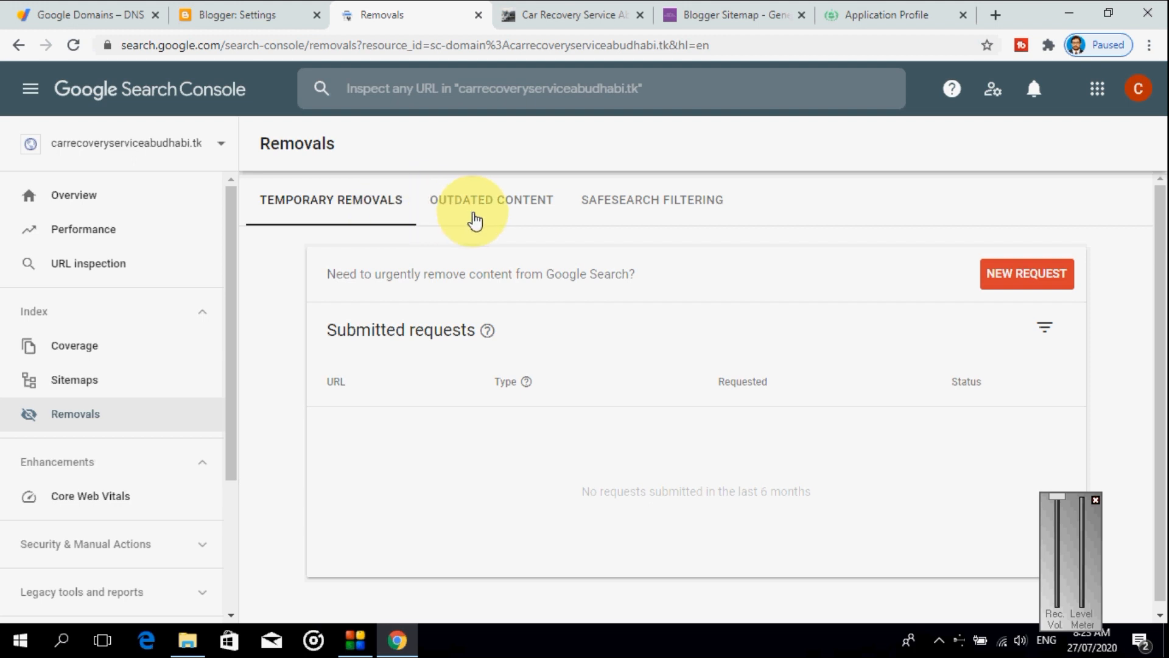
left_click(538, 205)
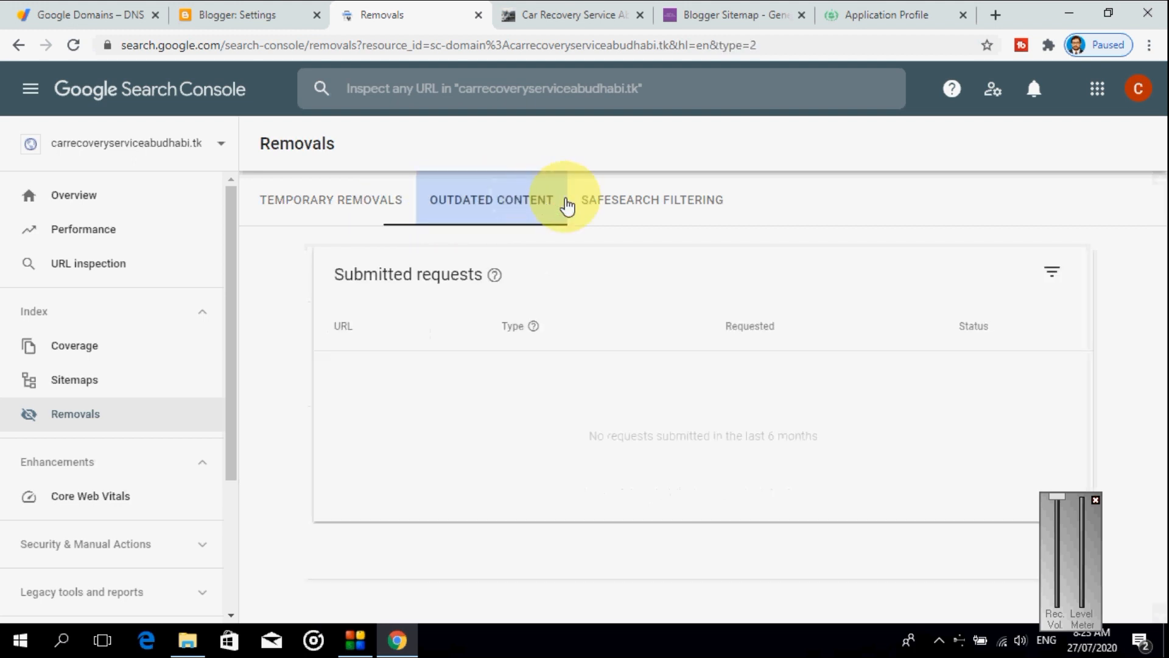
left_click(653, 203)
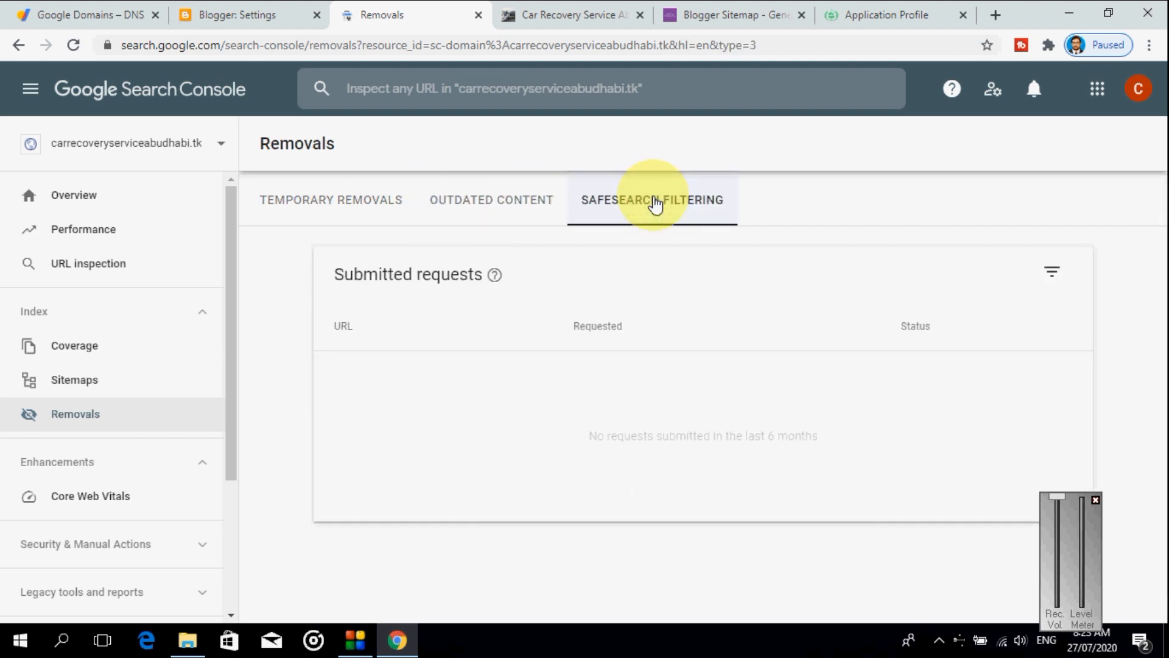
left_click(318, 212)
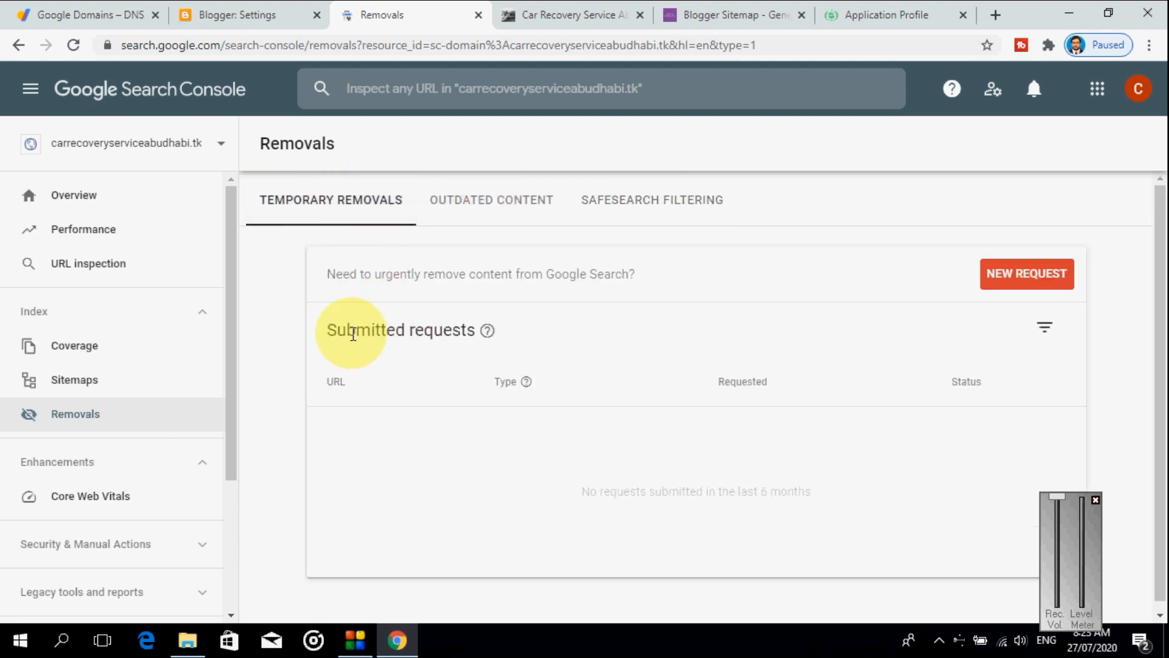
- Start a new temporary URL removal request, load carrecoveryserviceabudhabi.tk in a new browser tab and copy its full address
left_click(1015, 279)
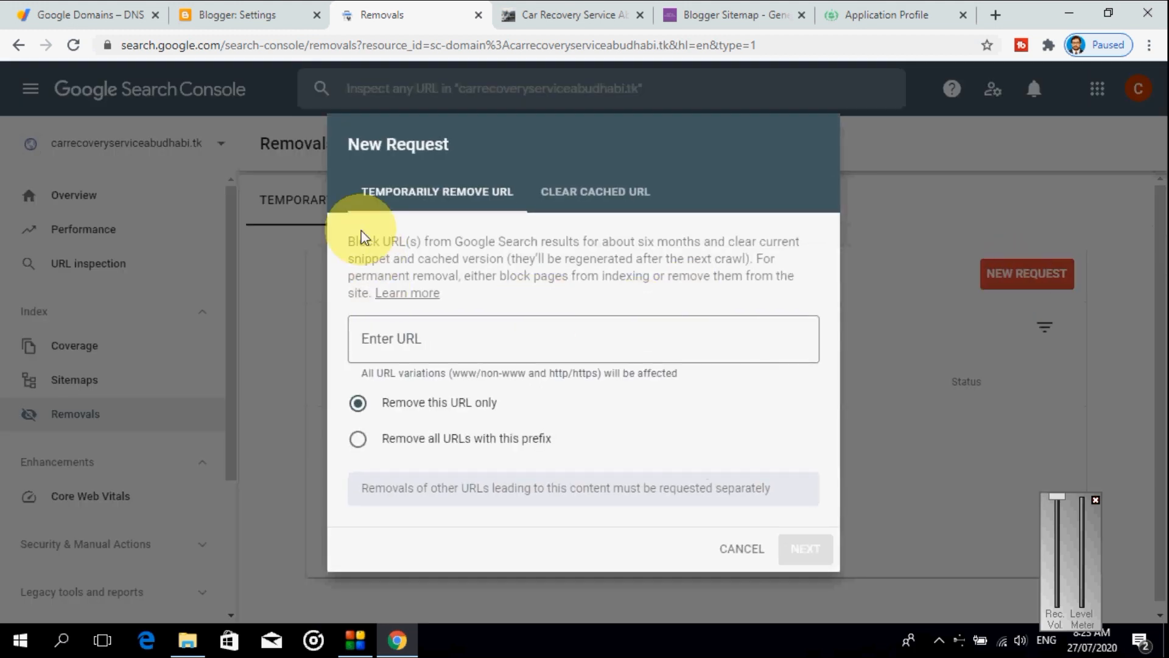
left_click(424, 340)
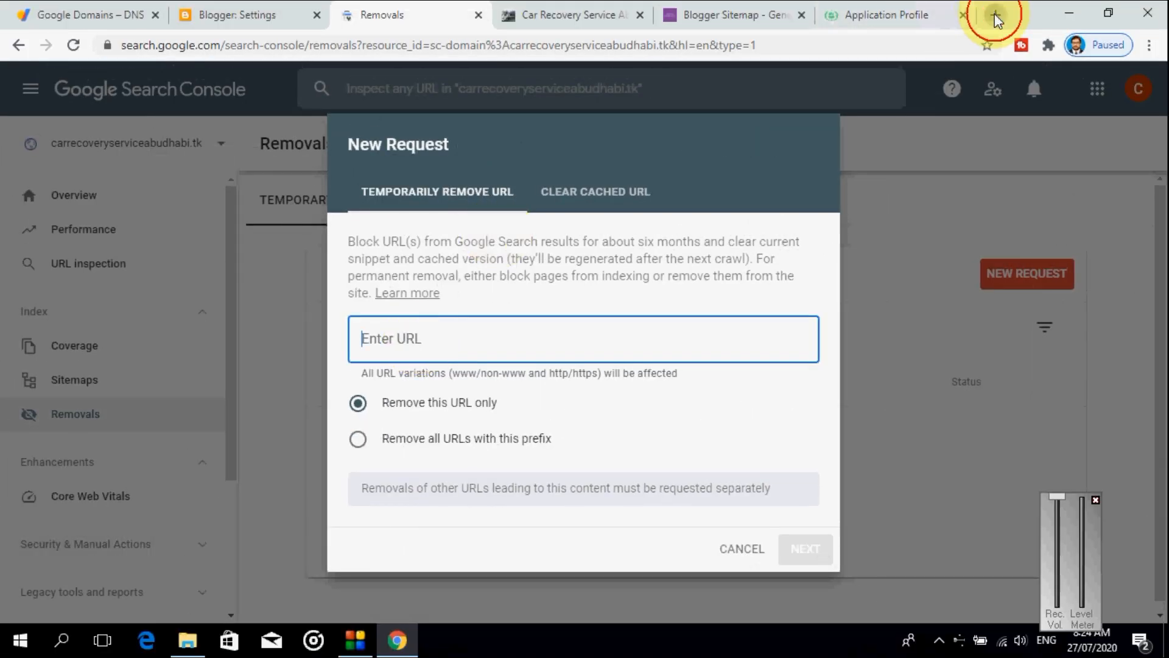
left_click(996, 17)
type("c")
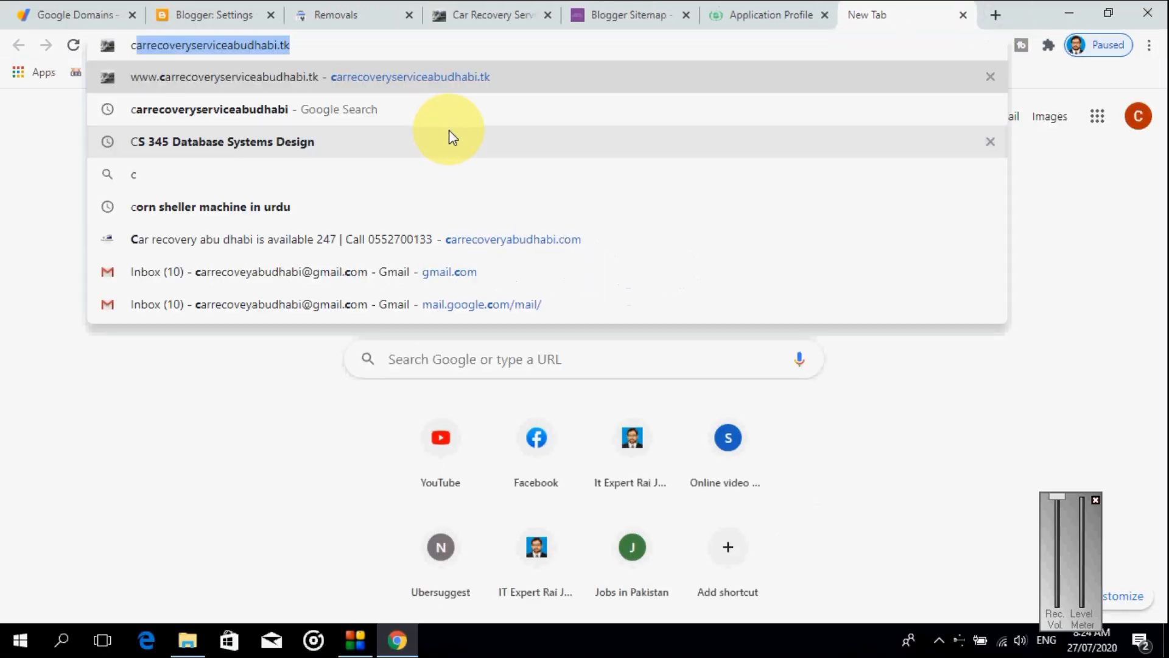
key("Right")
key("Return")
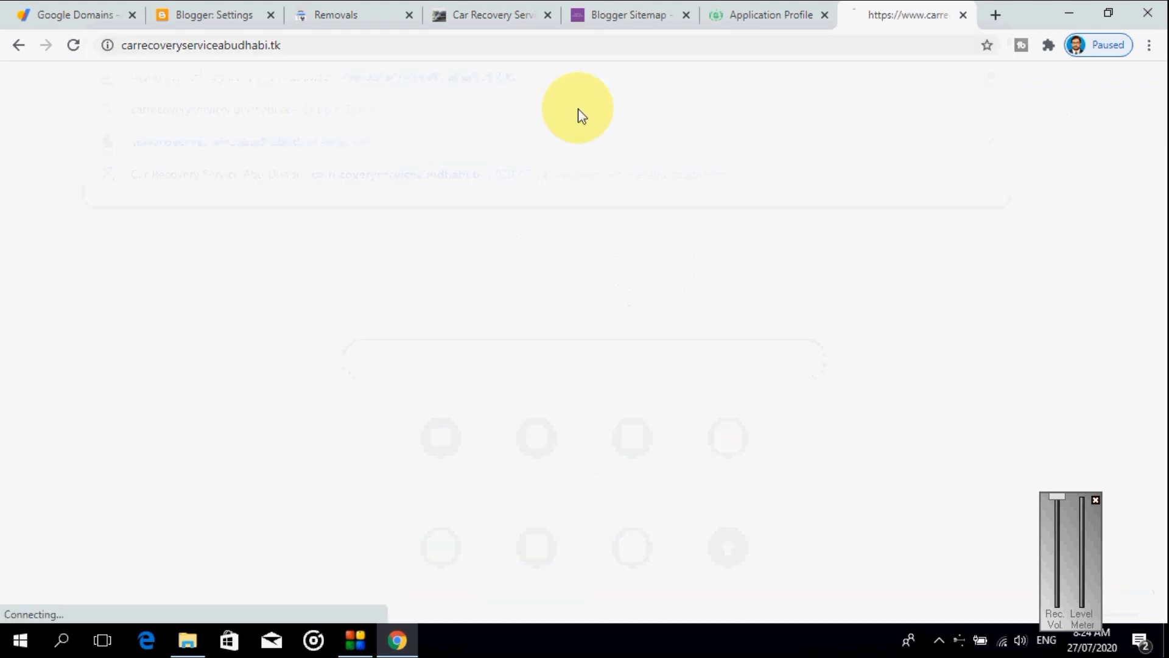
left_click(525, 47)
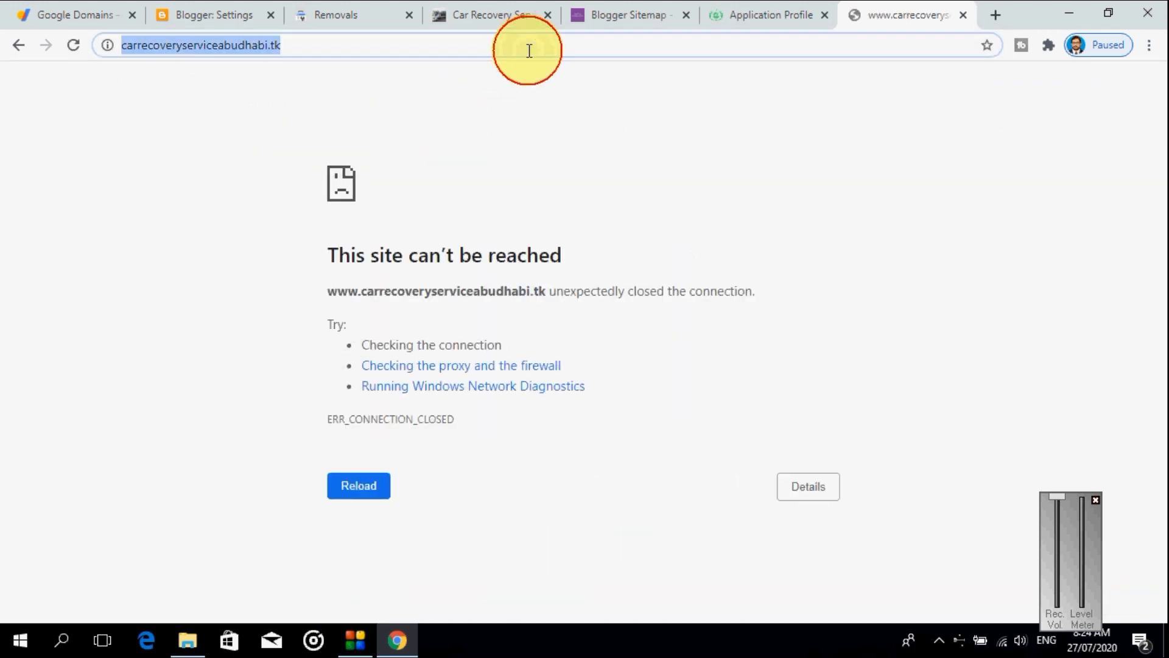
left_click(529, 51)
left_click(530, 51)
key("ctrl+c")
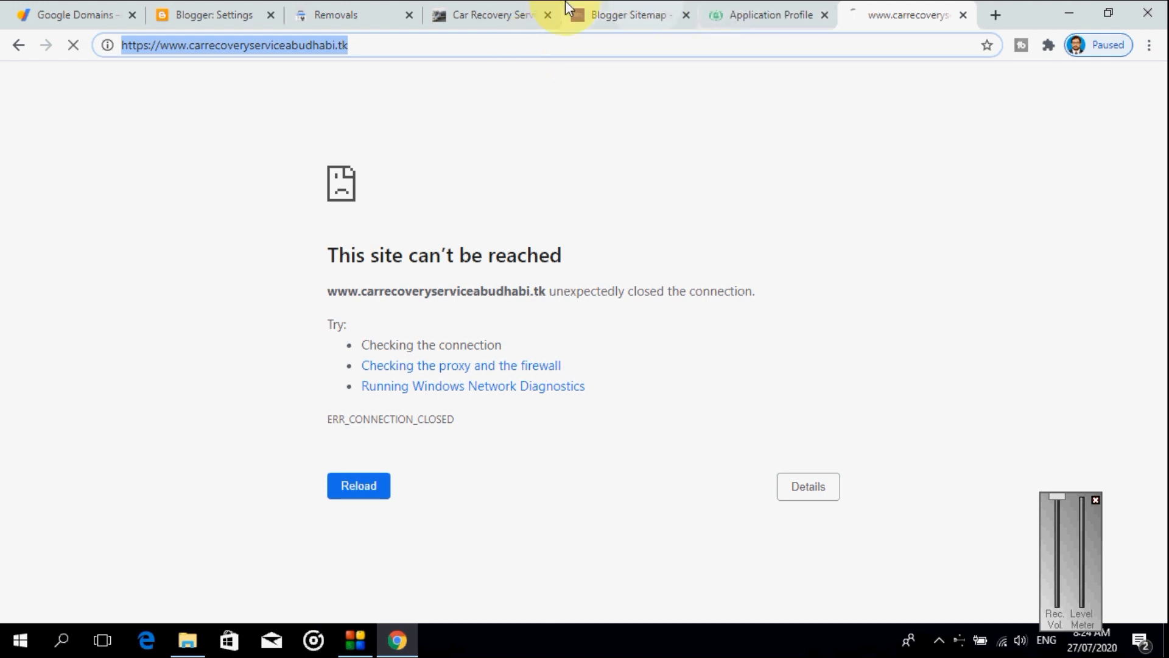
left_click(341, 13)
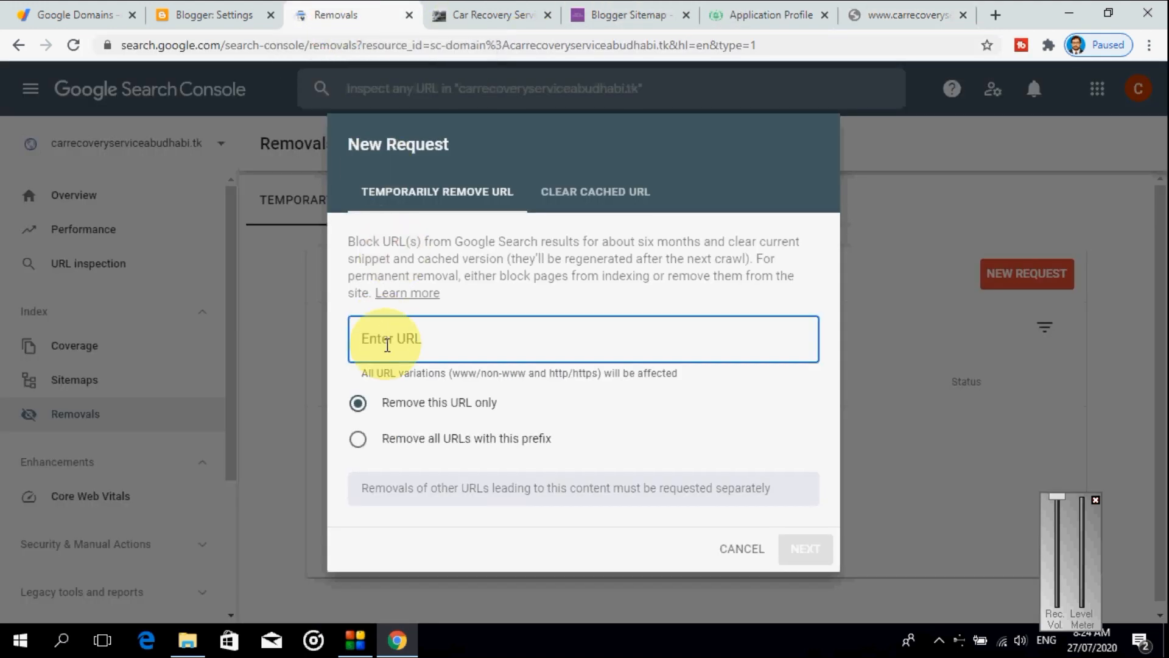
key("ctrl+v")
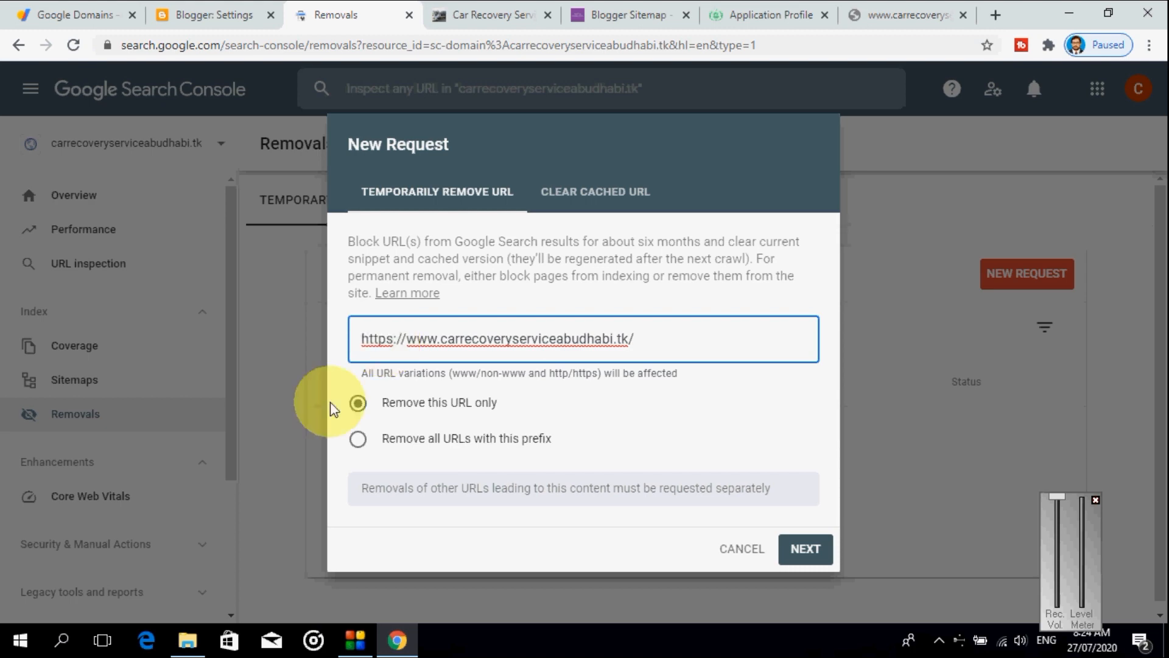
left_click(360, 445)
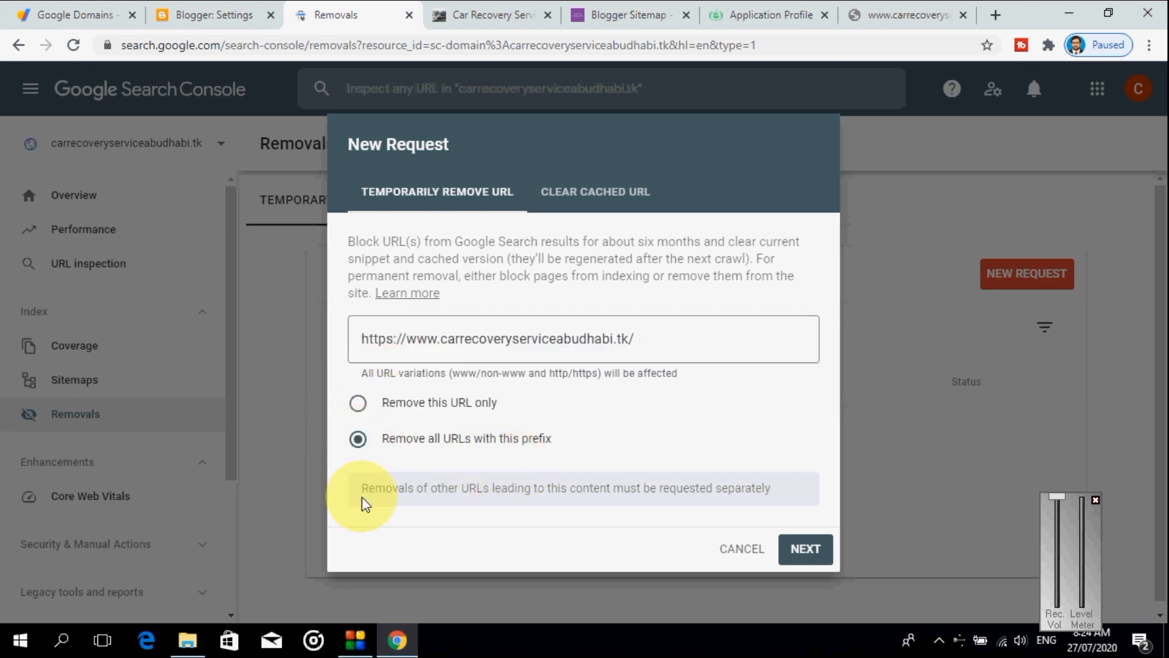
left_click(803, 551)
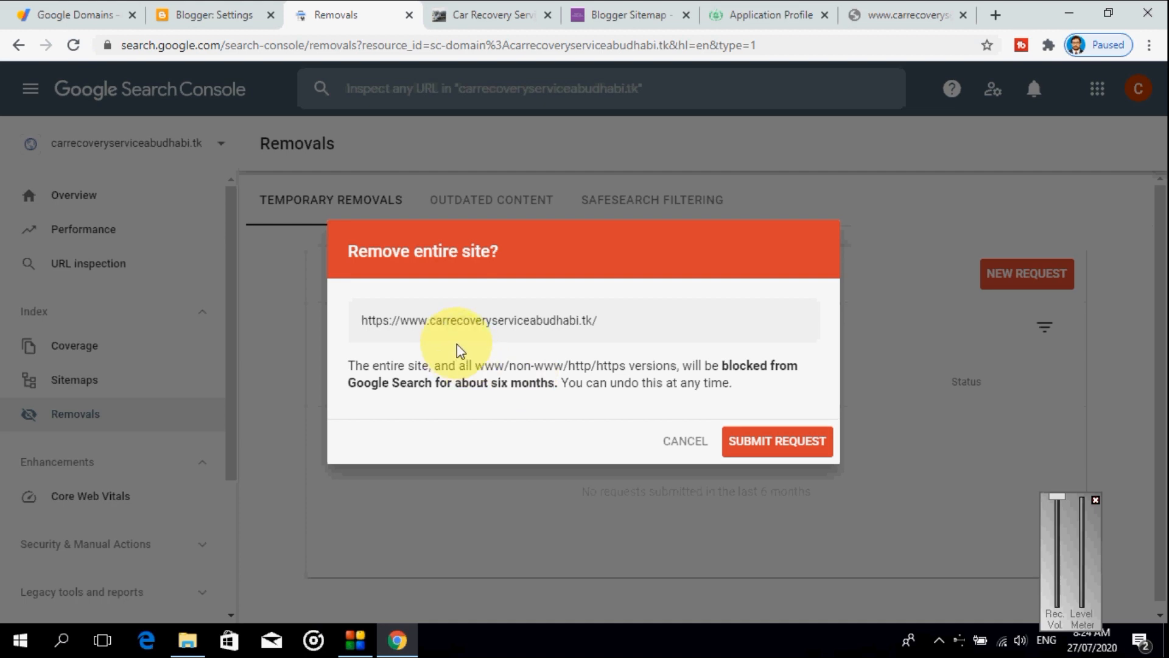
left_click(779, 441)
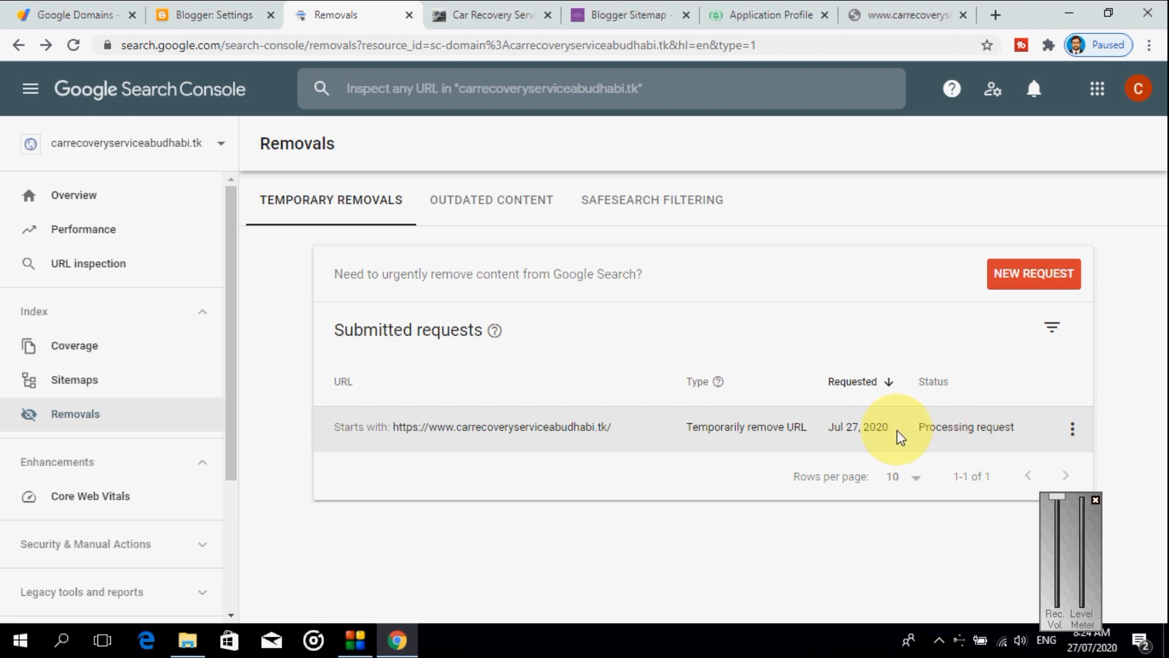
- Look through the outdated content and SafeSearch filtering requests, ending on the list of temporary removals
left_click(513, 198)
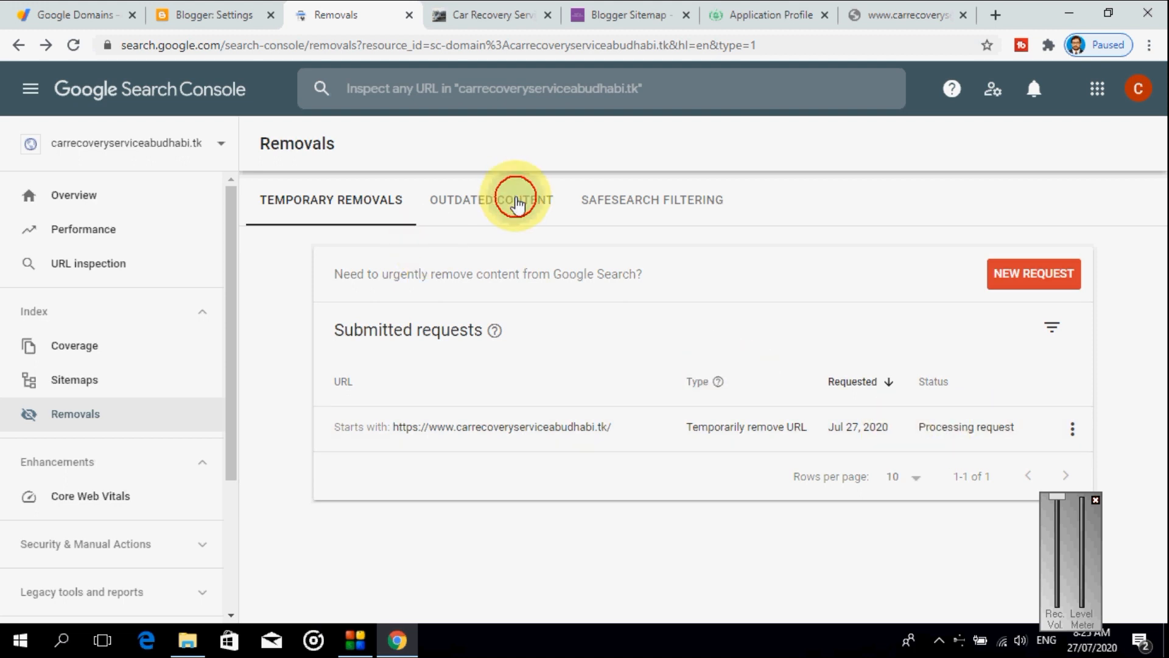
left_click(690, 195)
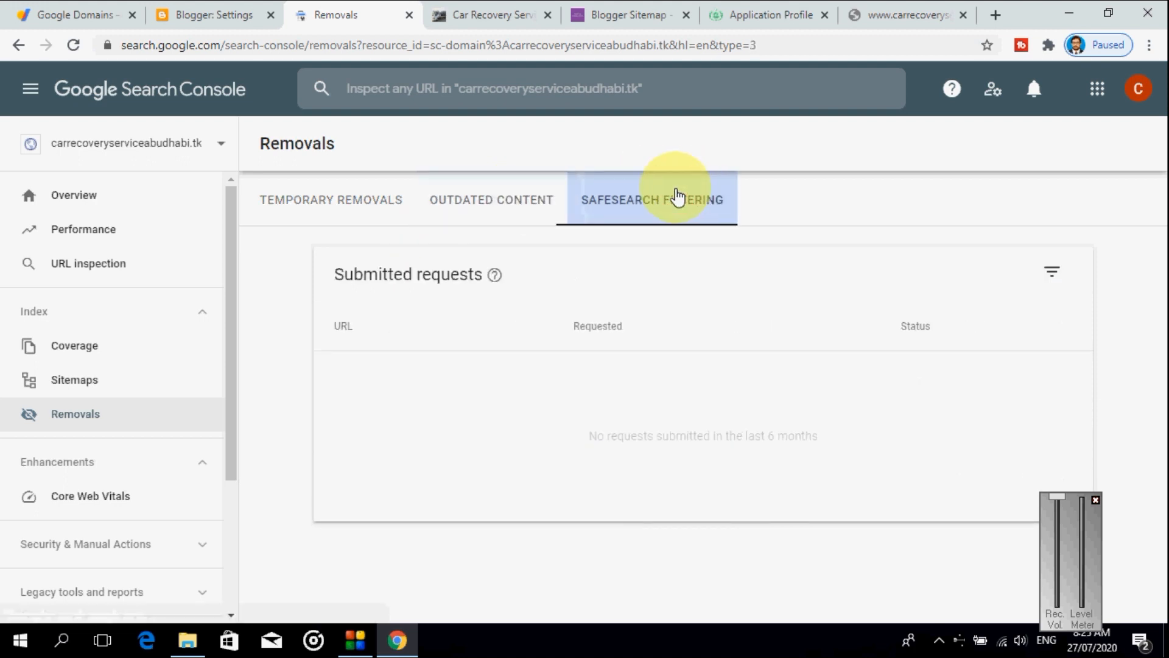
left_click(291, 205)
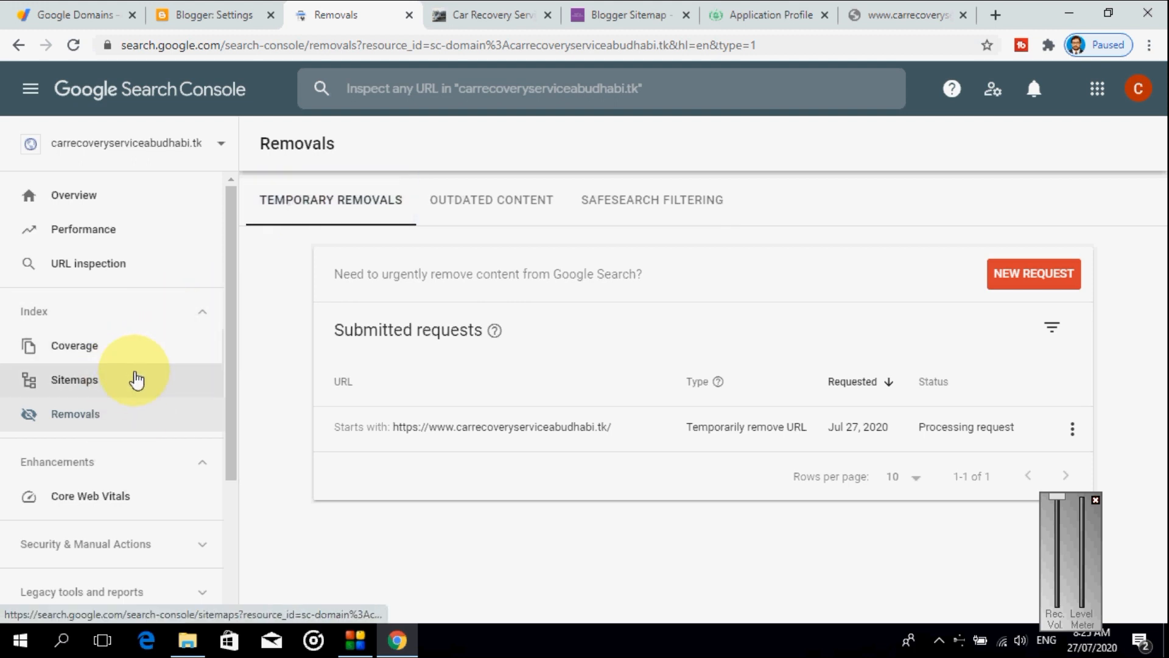
- Examine the property's Links report for external and internal links
left_click(230, 540)
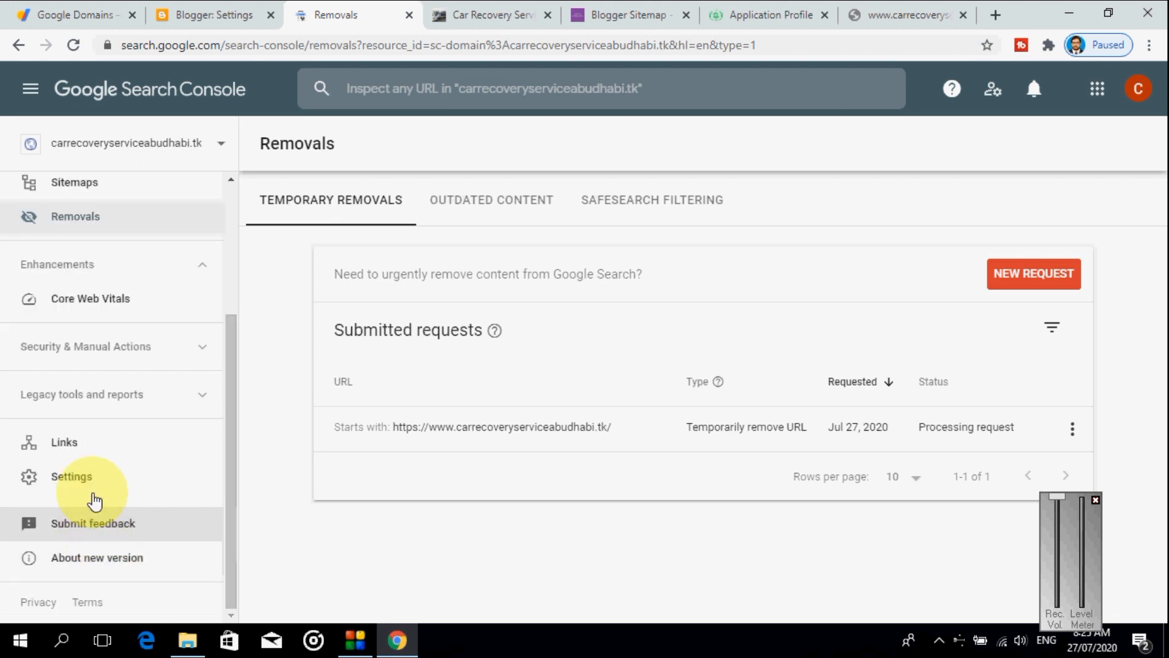
left_click(97, 443)
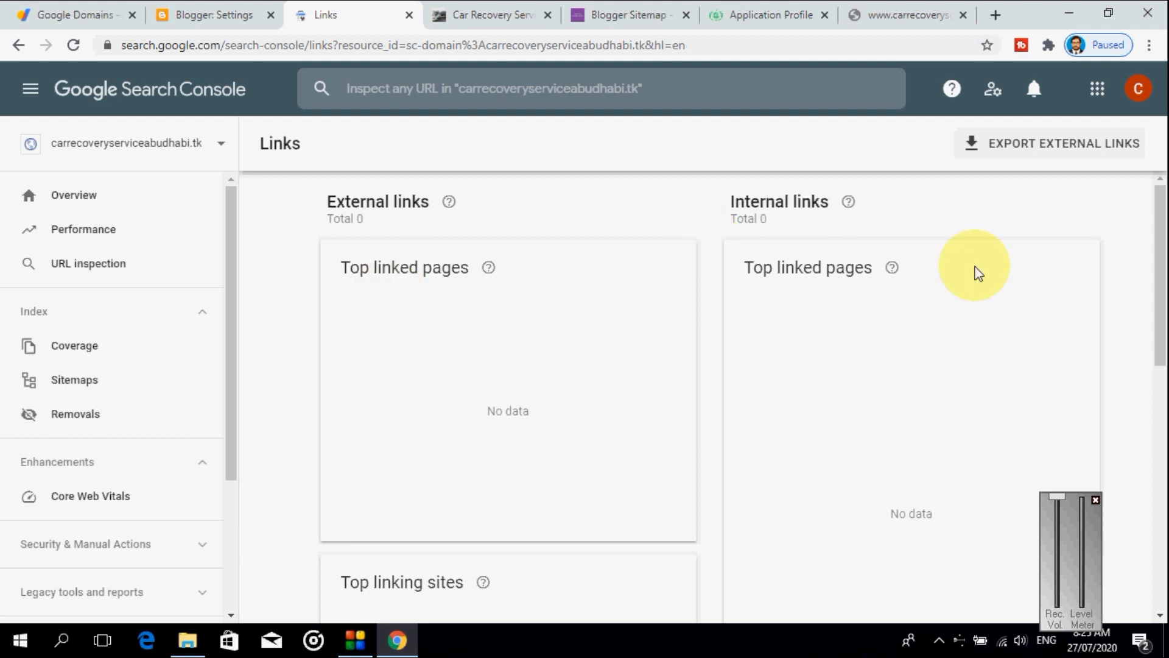
left_click(1161, 274)
left_click_drag(1162, 274, 1160, 178)
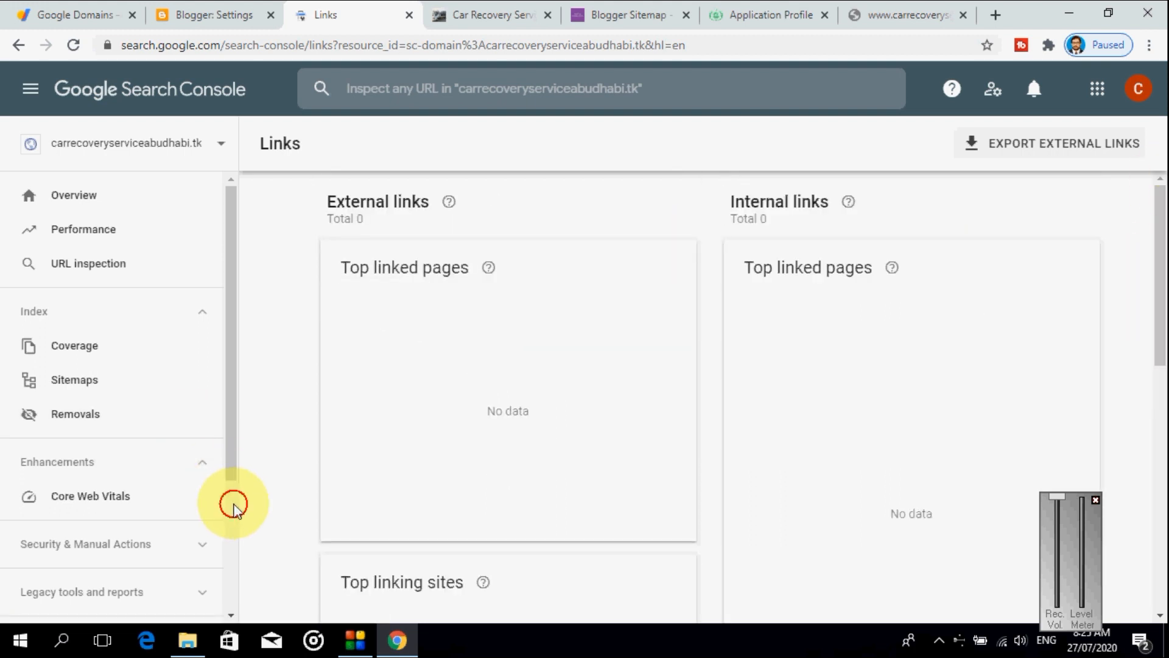
- Recheck the ownership verification in the property's settings and leave that page
scroll(235, 503, "down", 3)
left_click(64, 483)
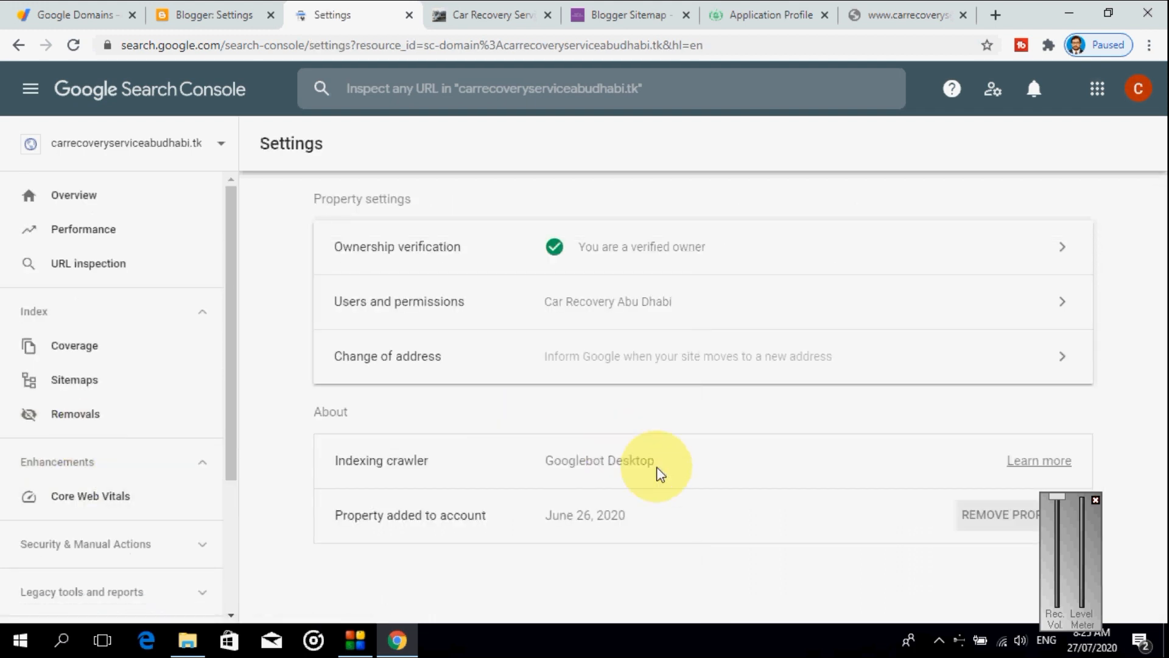
left_click(570, 245)
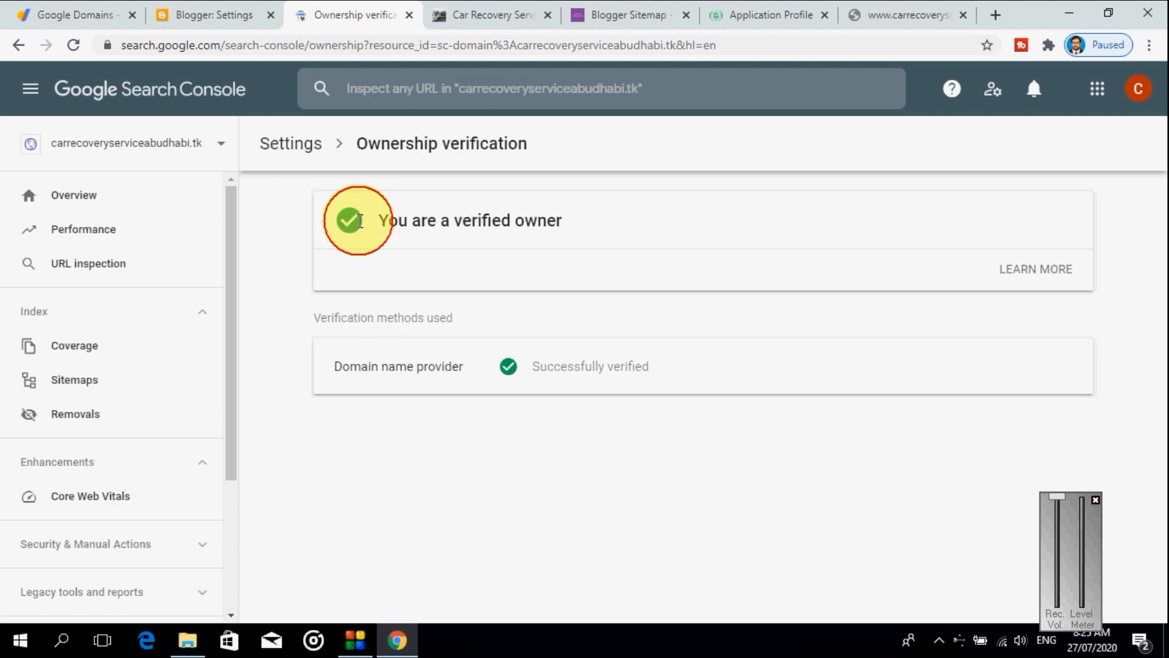
left_click(89, 388)
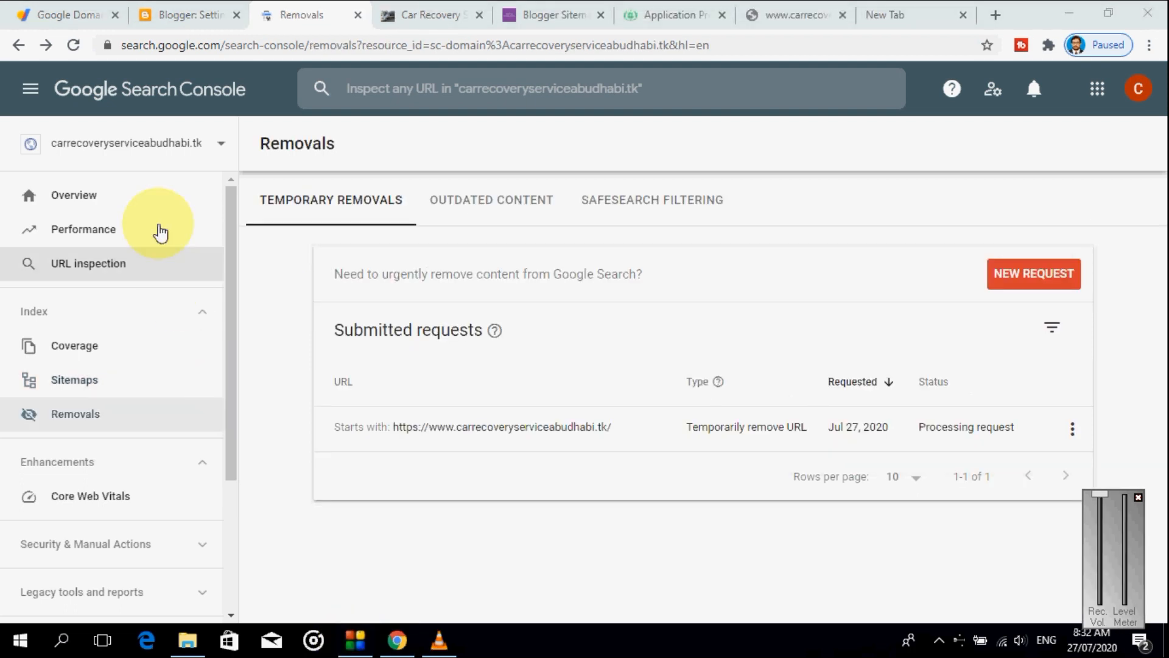
left_click(222, 148)
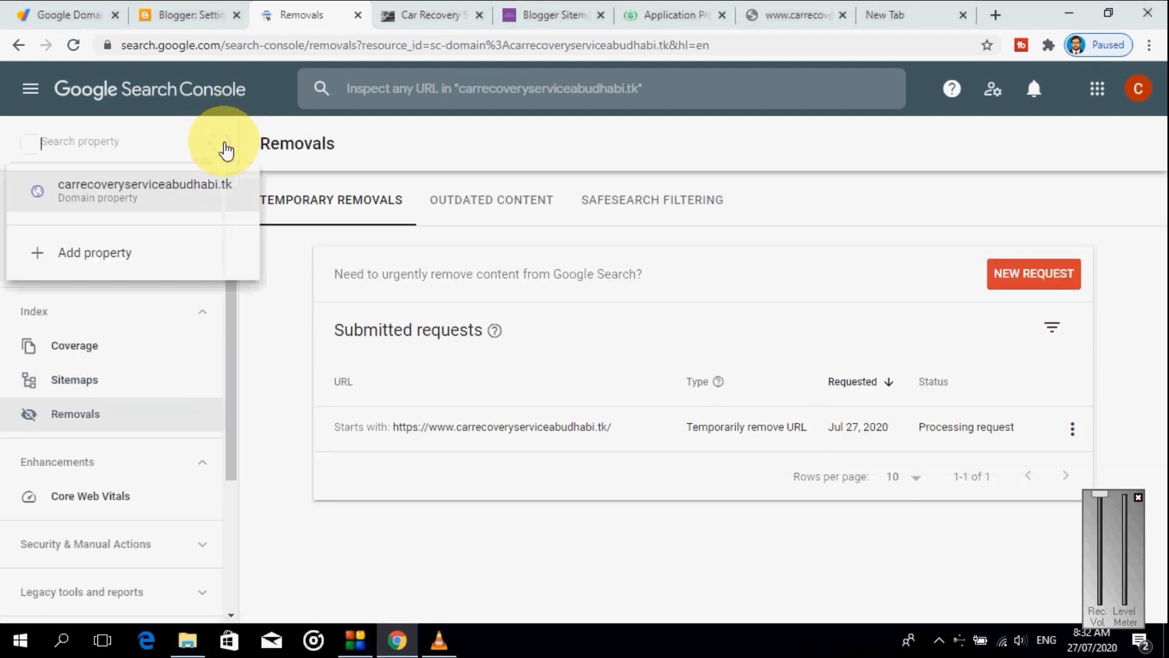
left_click(93, 252)
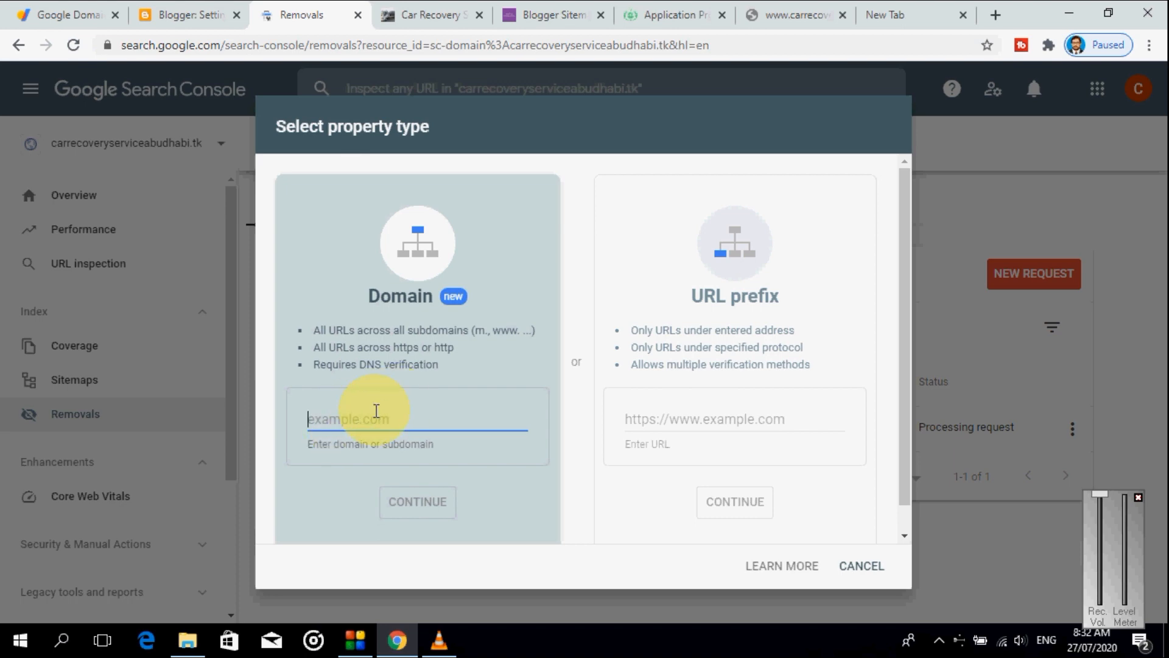
left_click(416, 10)
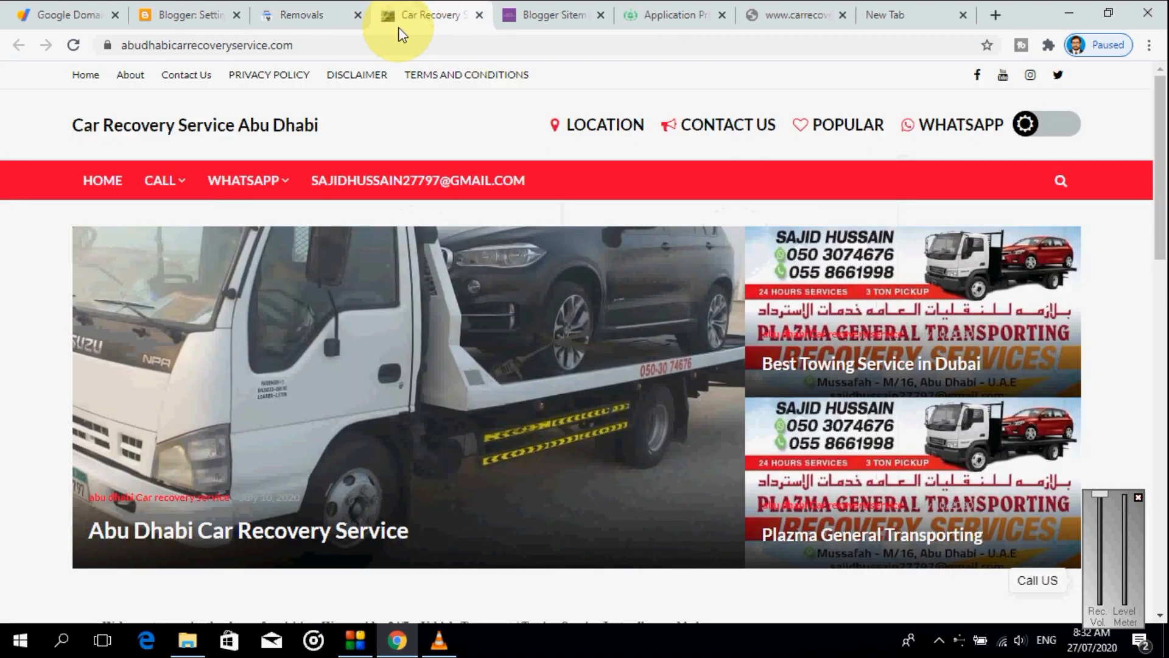
left_click(465, 42)
left_click(472, 44)
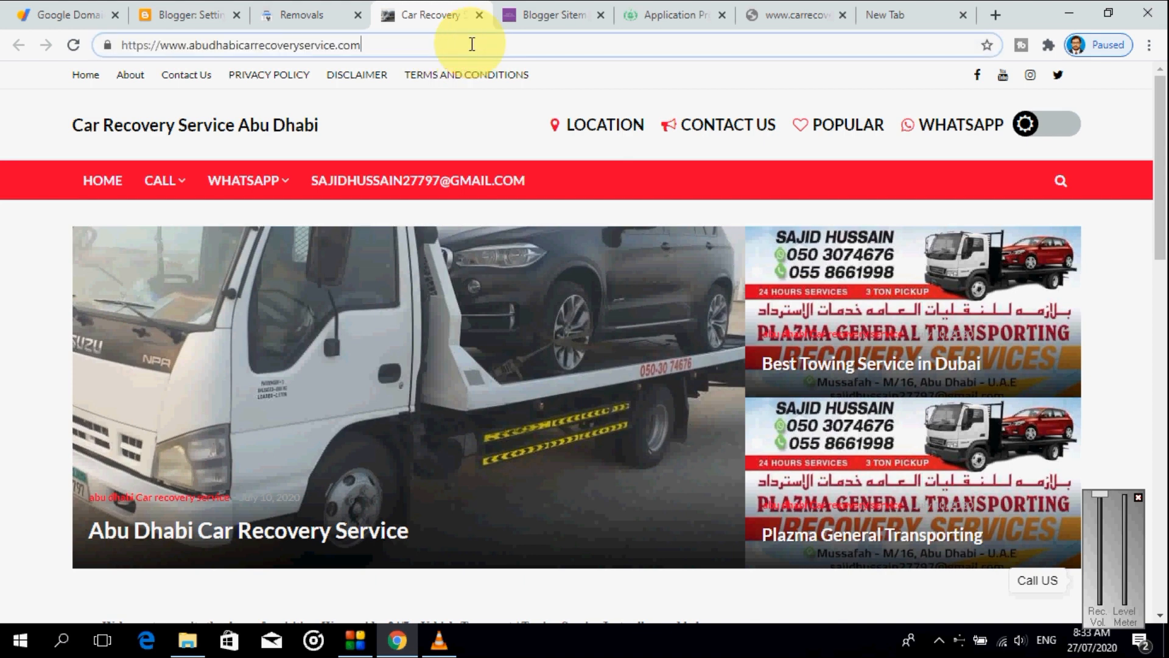
key("ctrl+a")
key("ctrl+c")
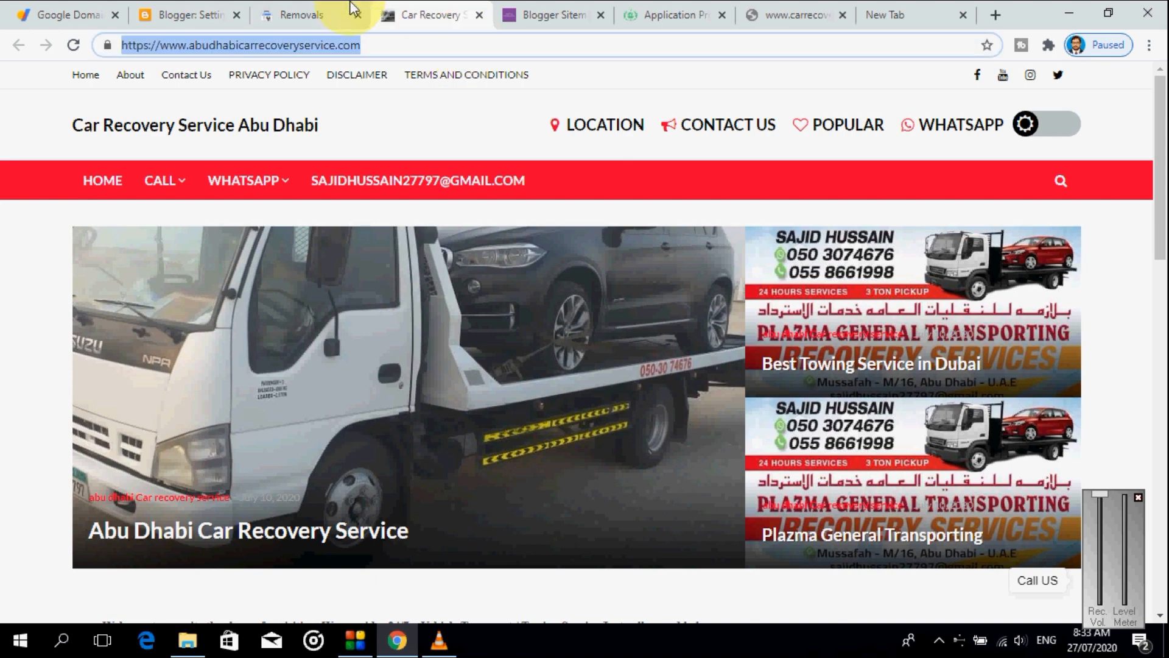
left_click(203, 13)
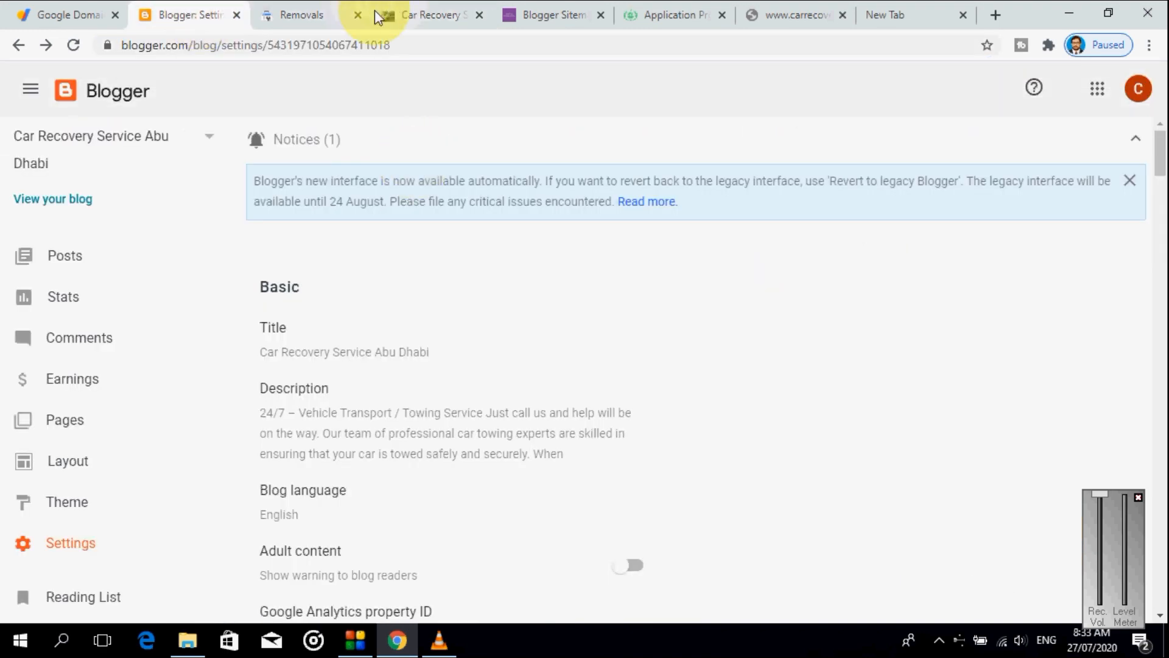
left_click(322, 9)
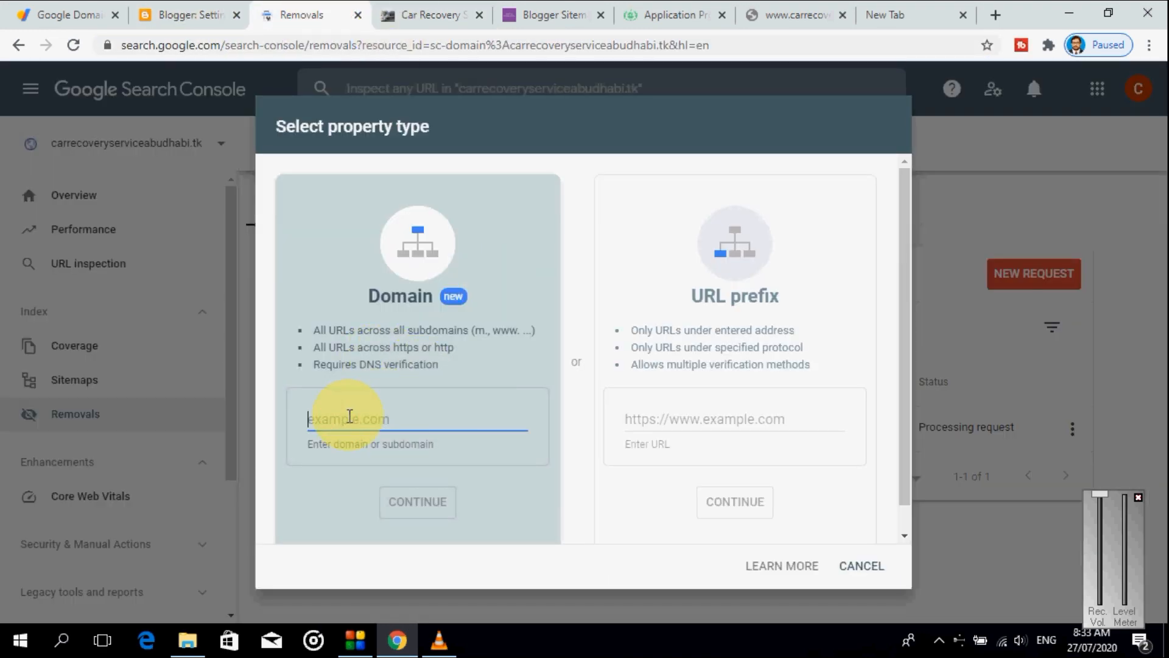
key("ctrl+v")
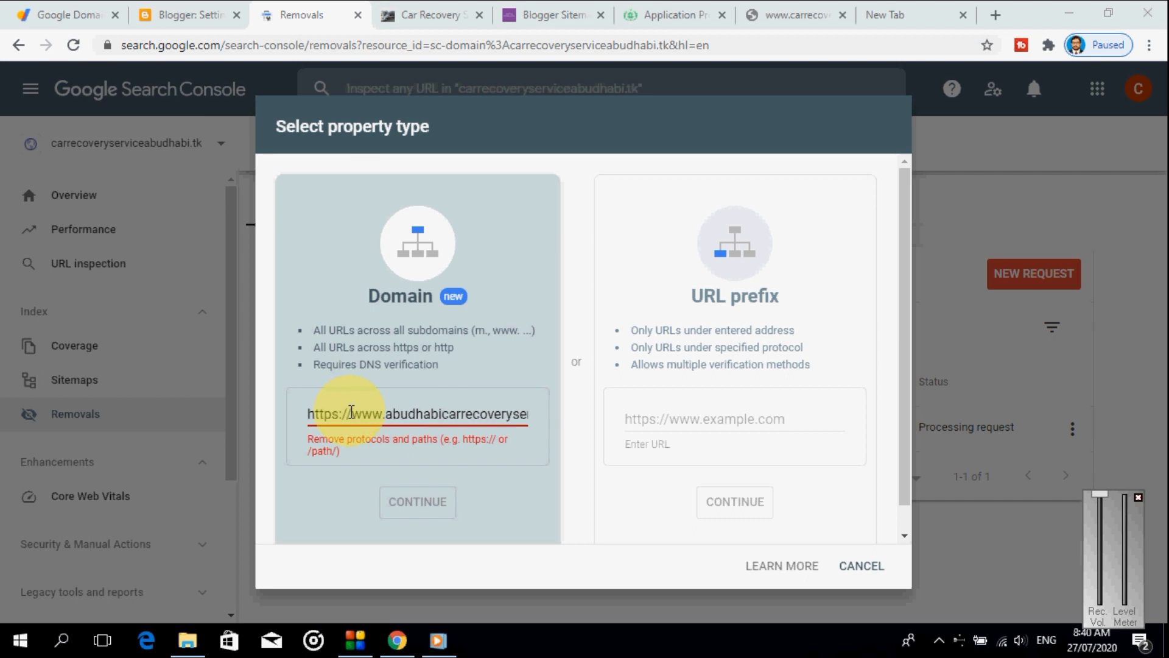
left_click(352, 413)
key("BackSpace")
key("BackSpace")
key("BackSpace")
key("BackSpace")
key("BackSpace")
key("BackSpace")
key("BackSpace")
key("BackSpace")
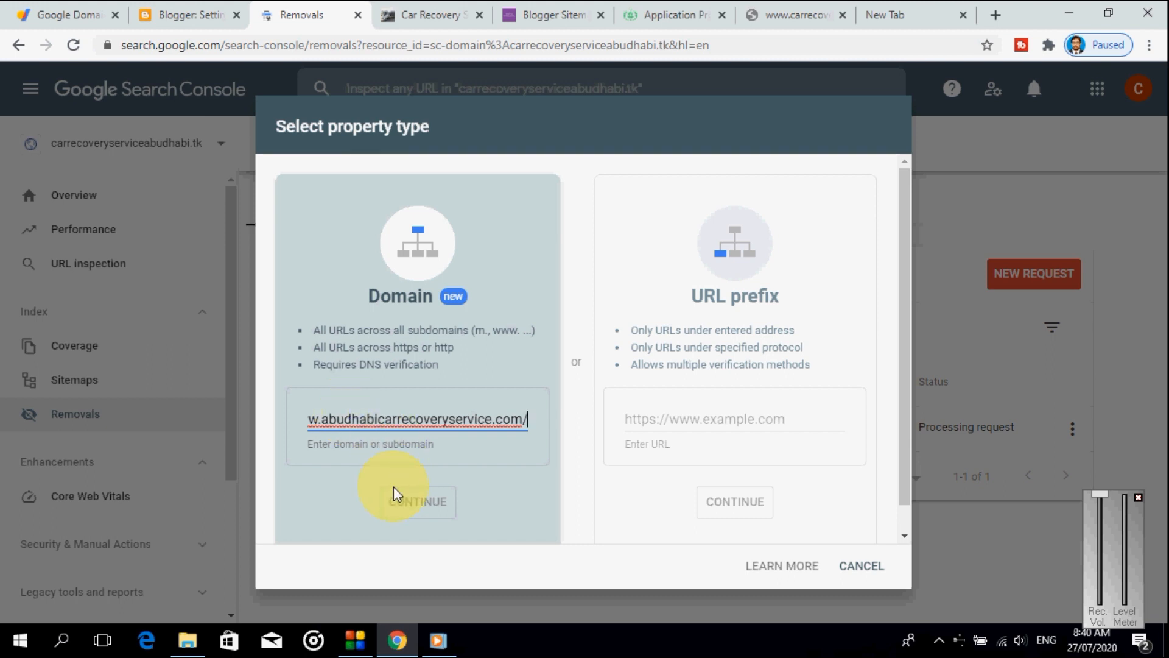
key("BackSpace")
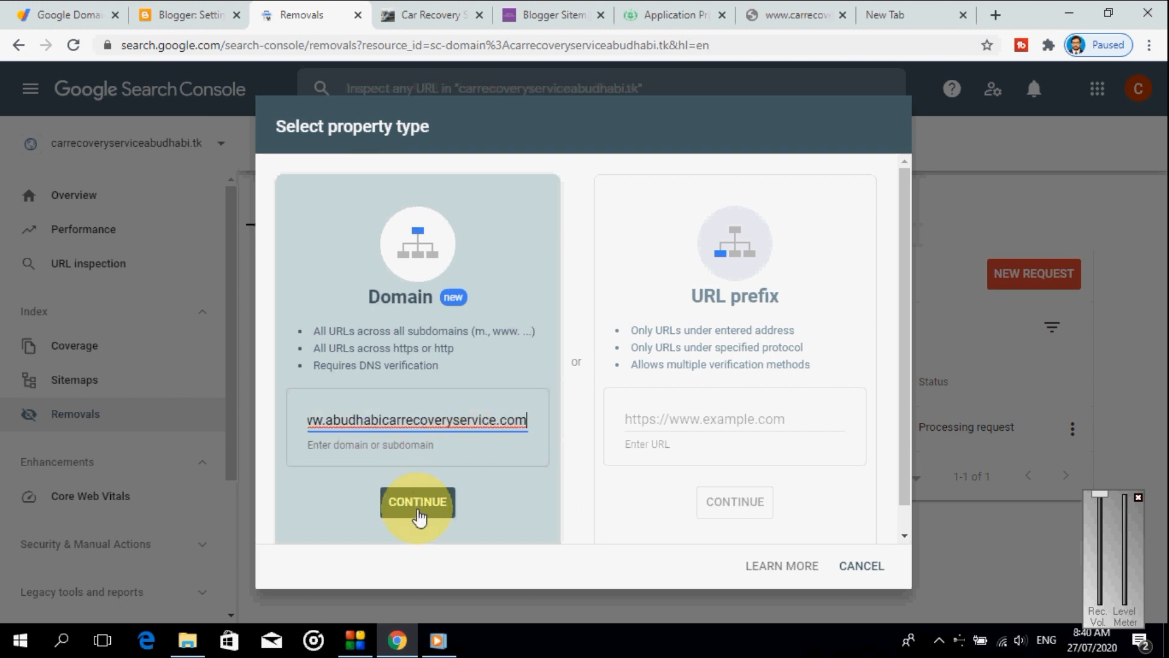
- Add the entered domain as a property and go to the new abudhabicarrecoveryservice.com property's overview
left_click(419, 514)
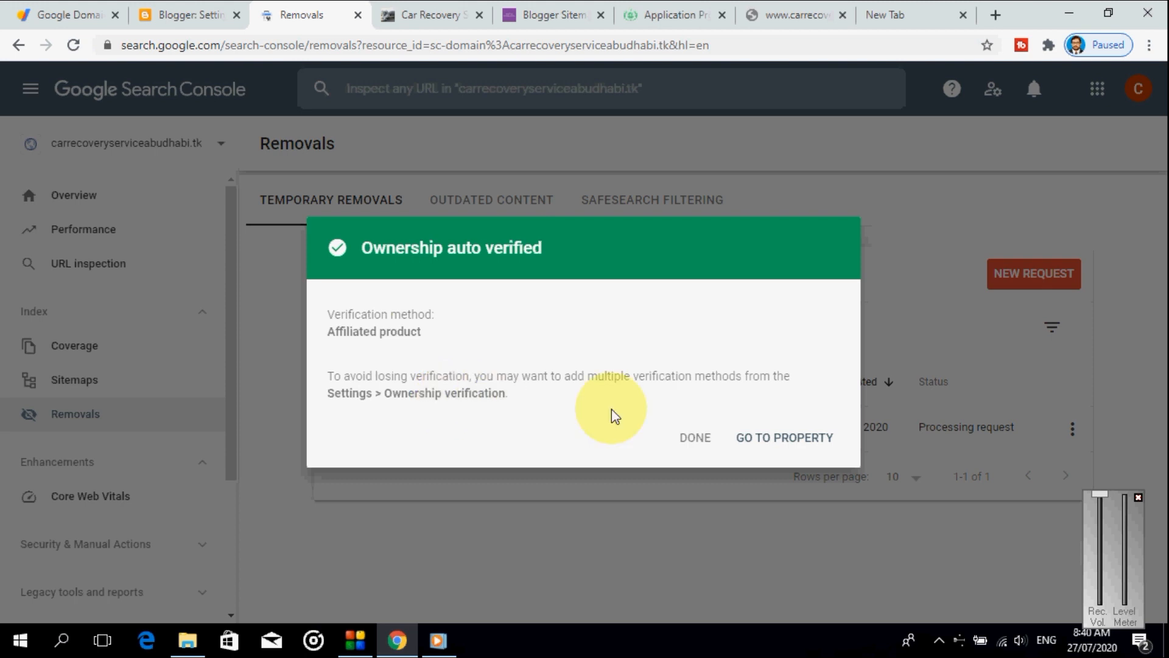
left_click(776, 443)
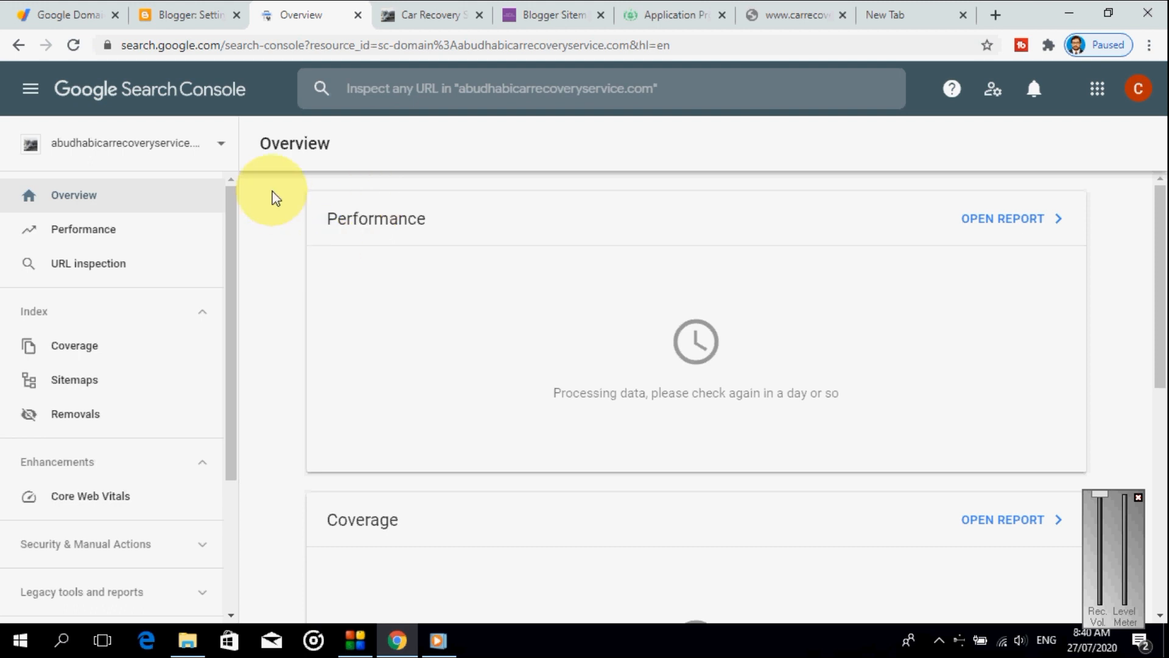
left_click(223, 148)
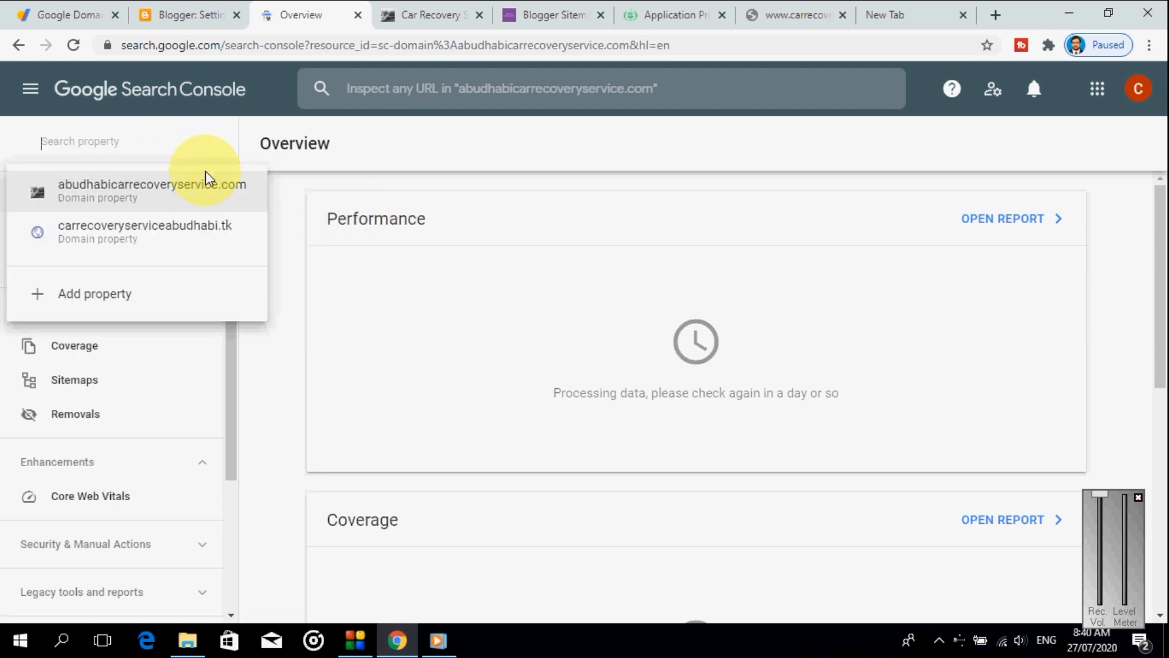
left_click(194, 184)
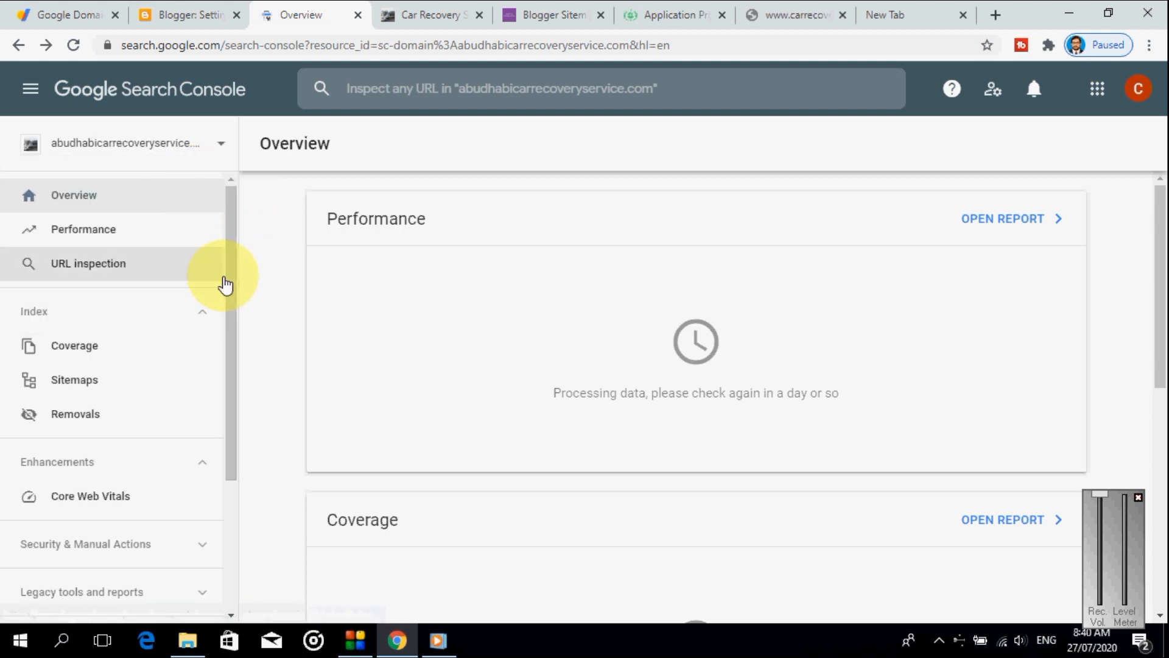
mouse_move(237, 279)
left_mouse_down()
mouse_move(237, 425)
mouse_move(240, 284)
left_mouse_up()
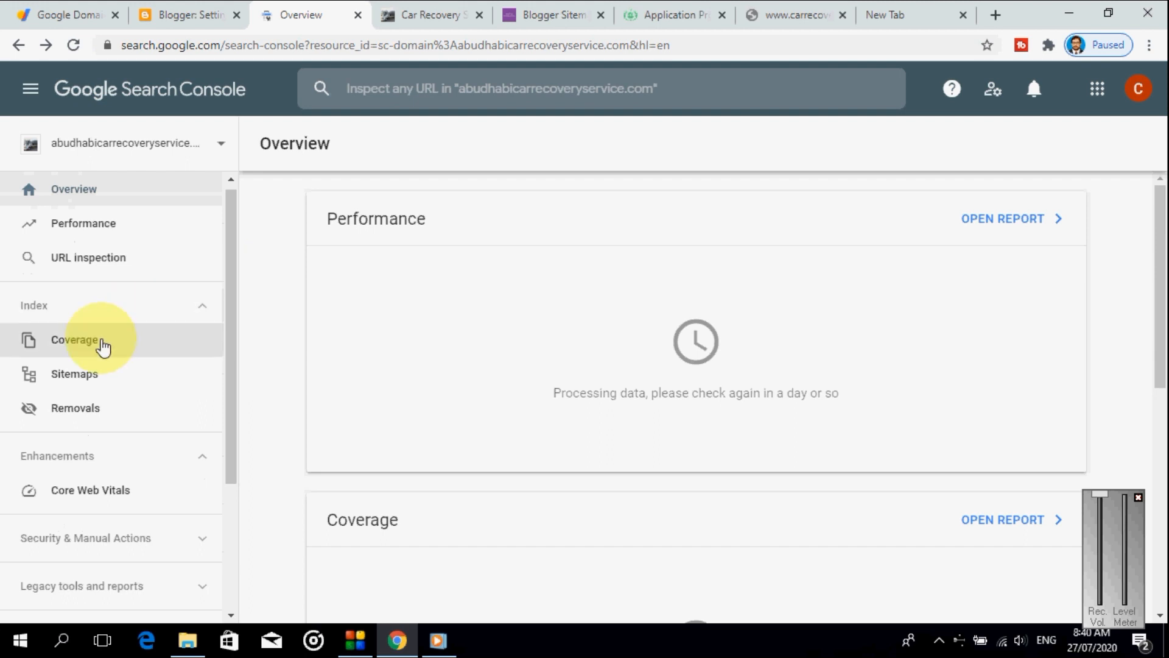
left_click(93, 377)
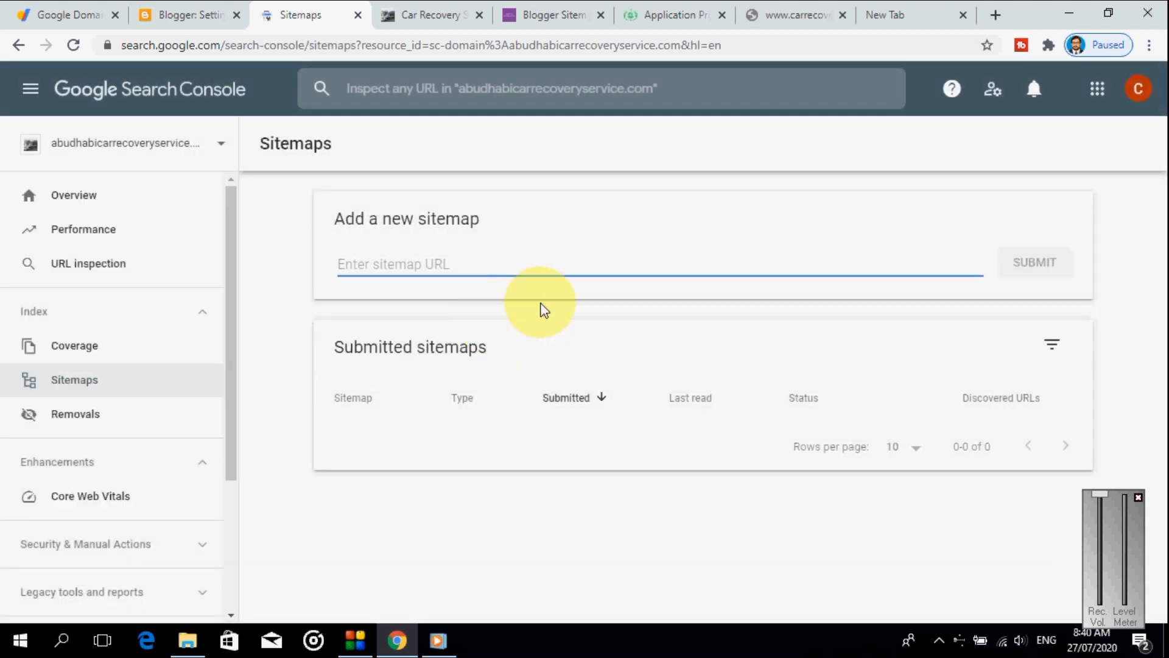
key("ctrl+v")
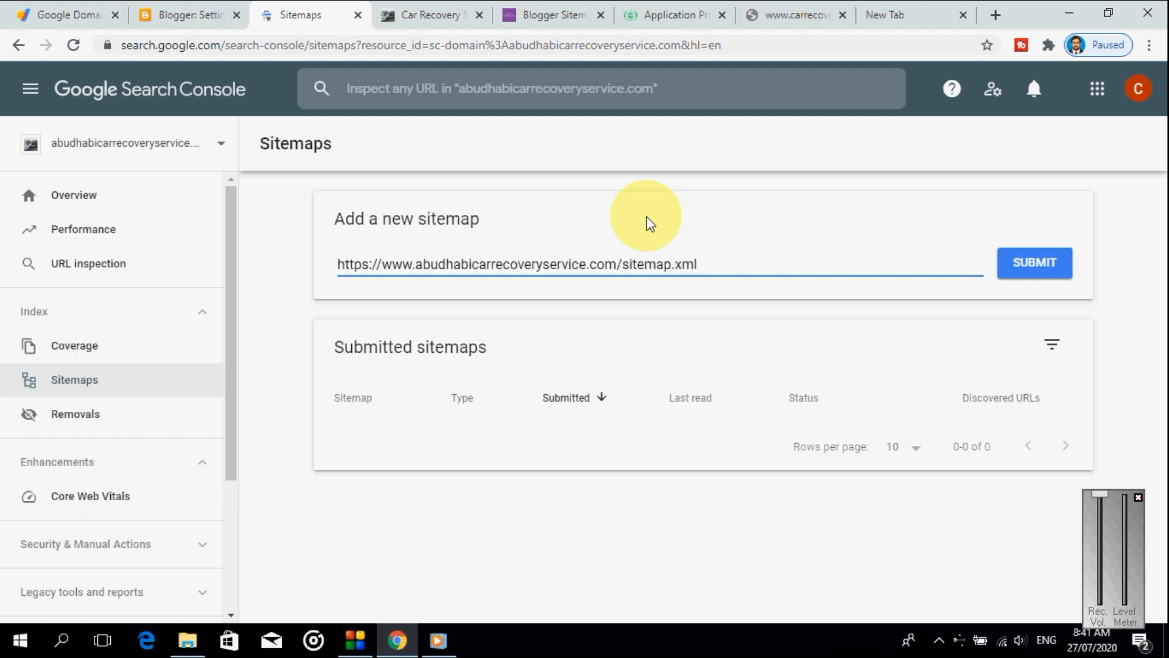
left_click(1038, 270)
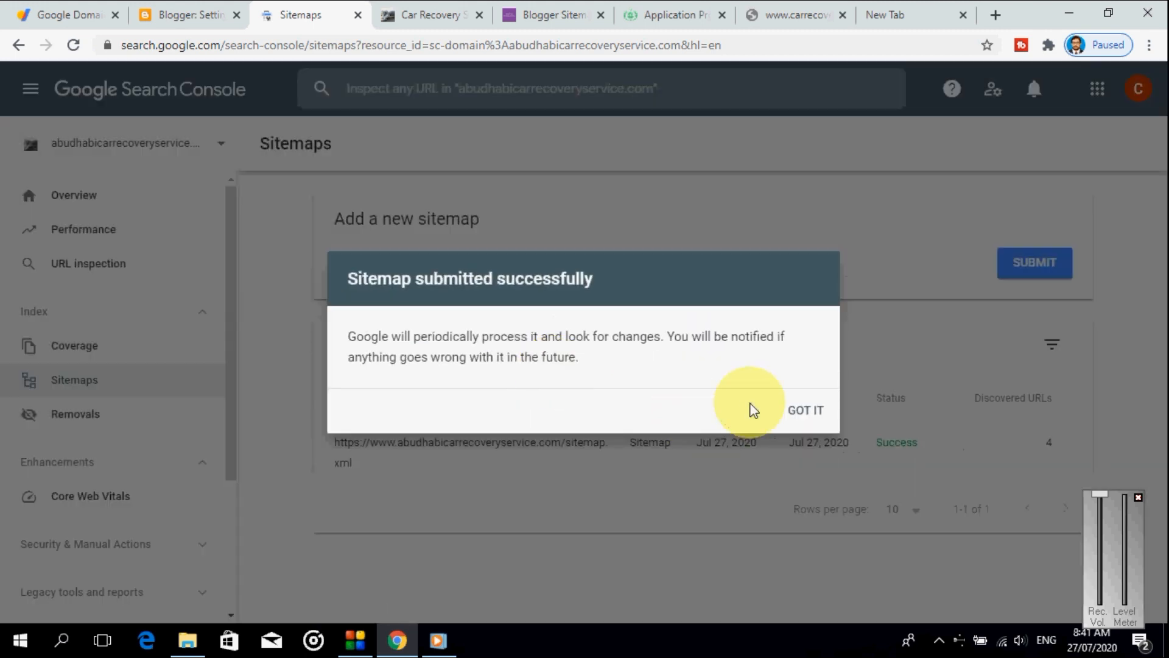
left_click(808, 412)
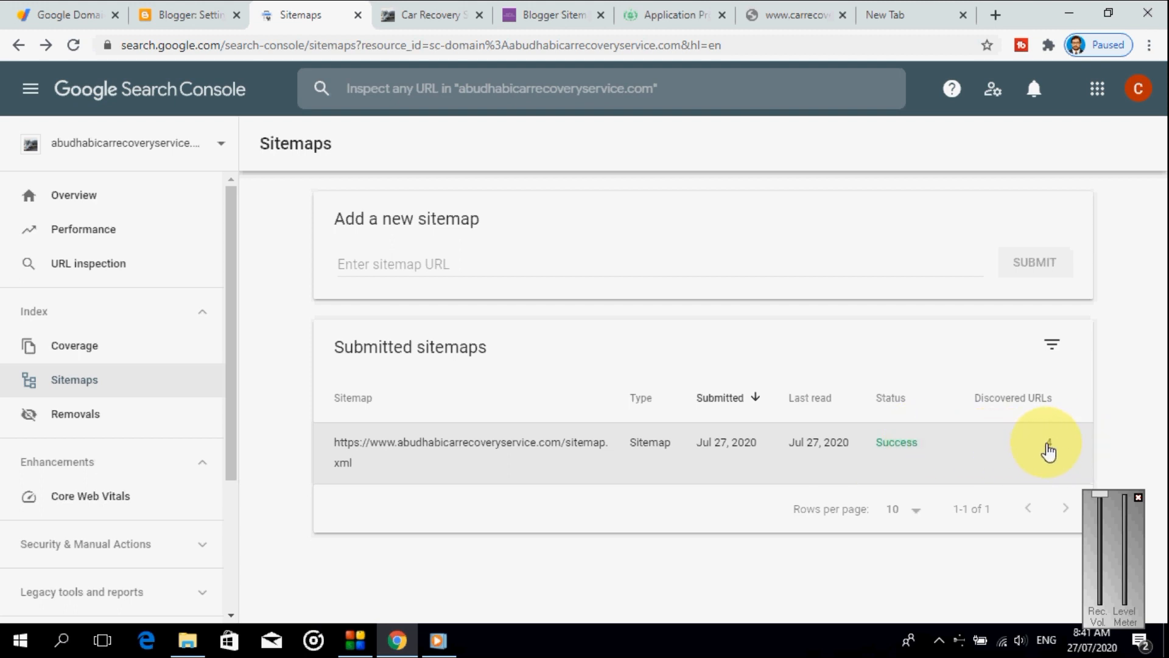
left_click(184, 147)
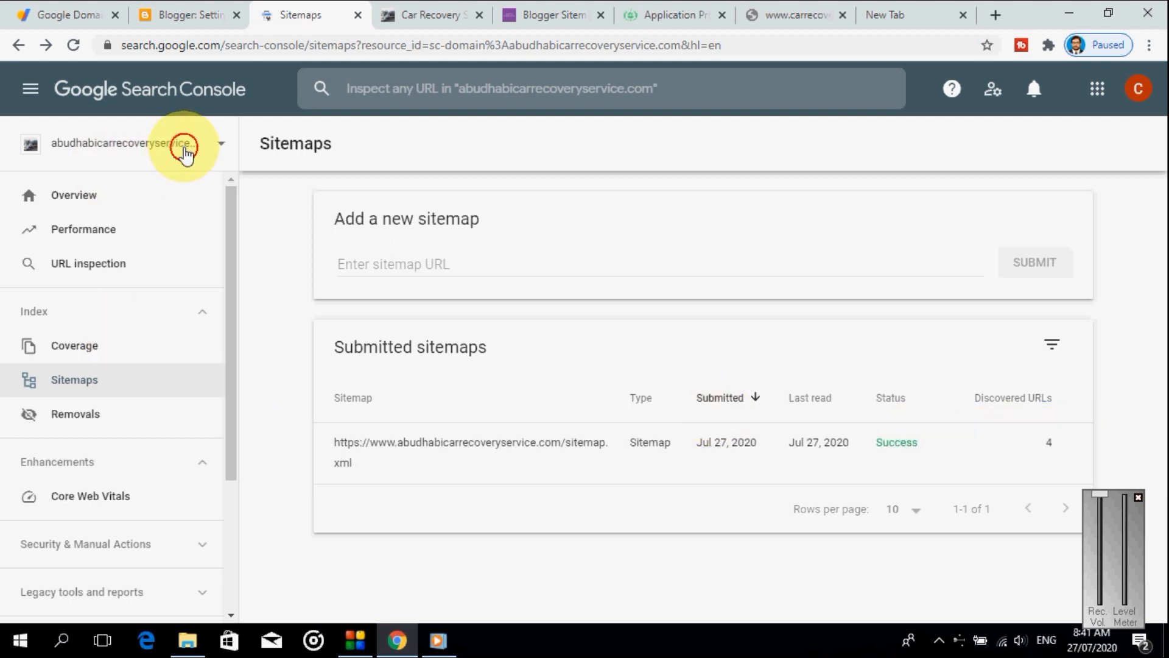
left_click(138, 246)
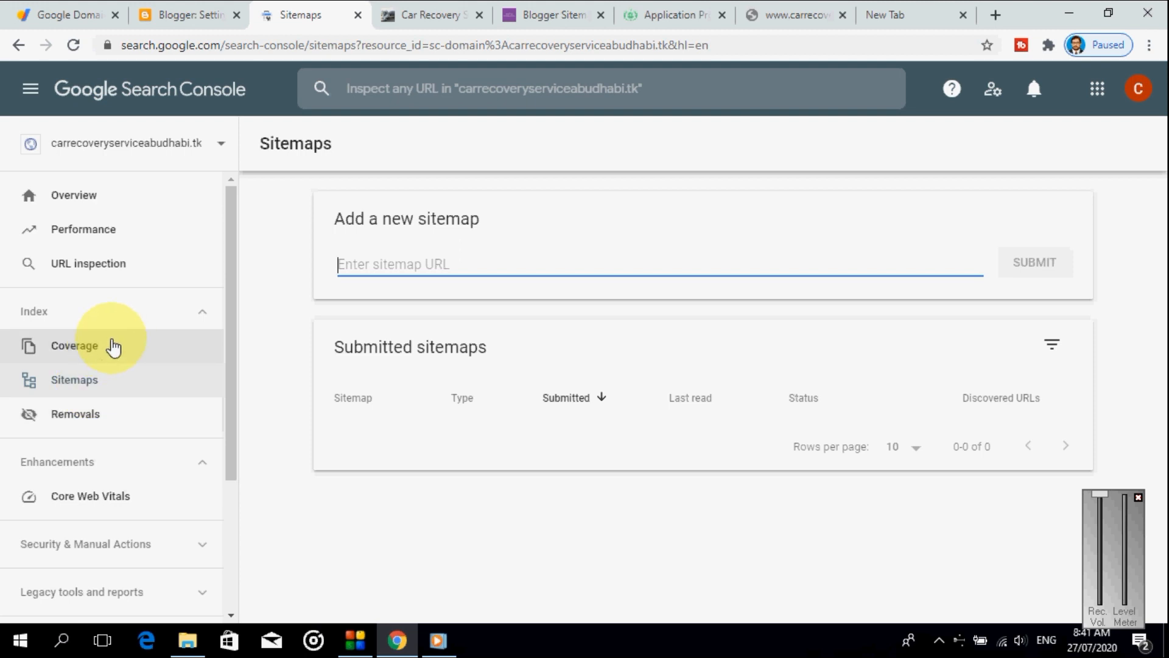
left_click(84, 412)
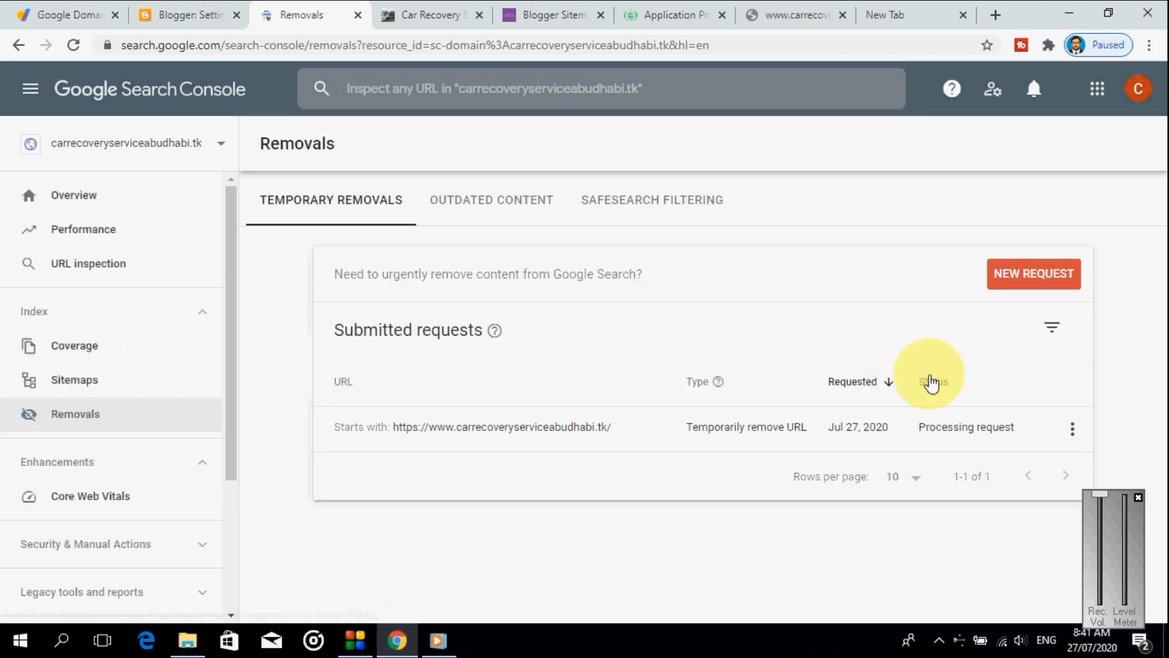
left_click(1072, 430)
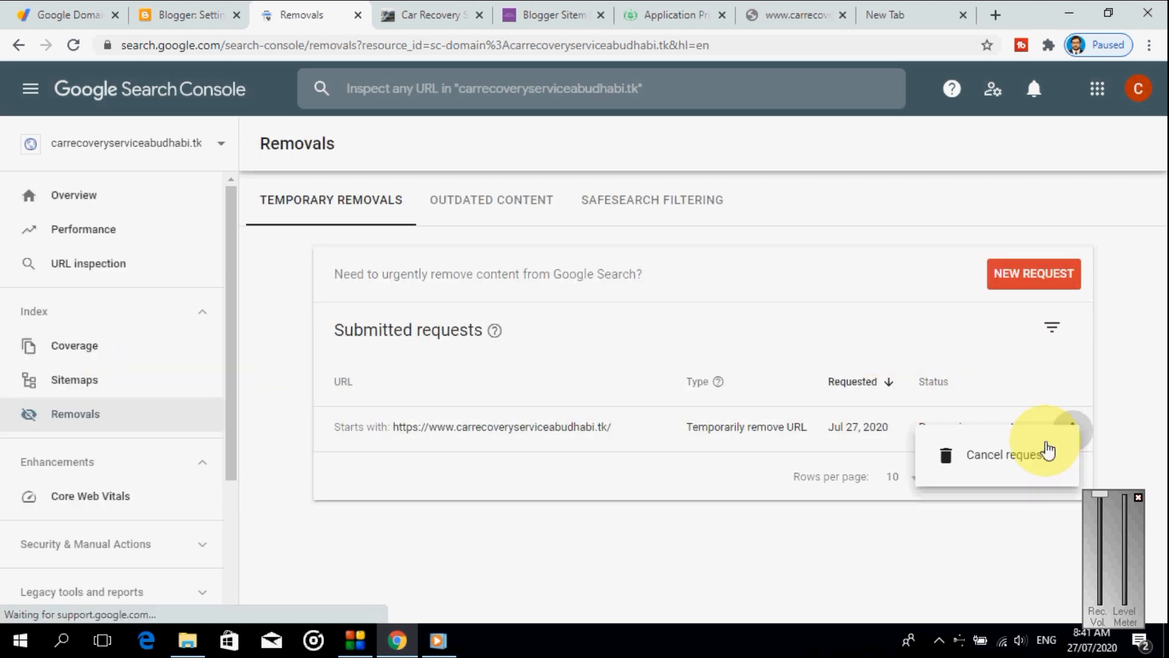
left_click(1013, 456)
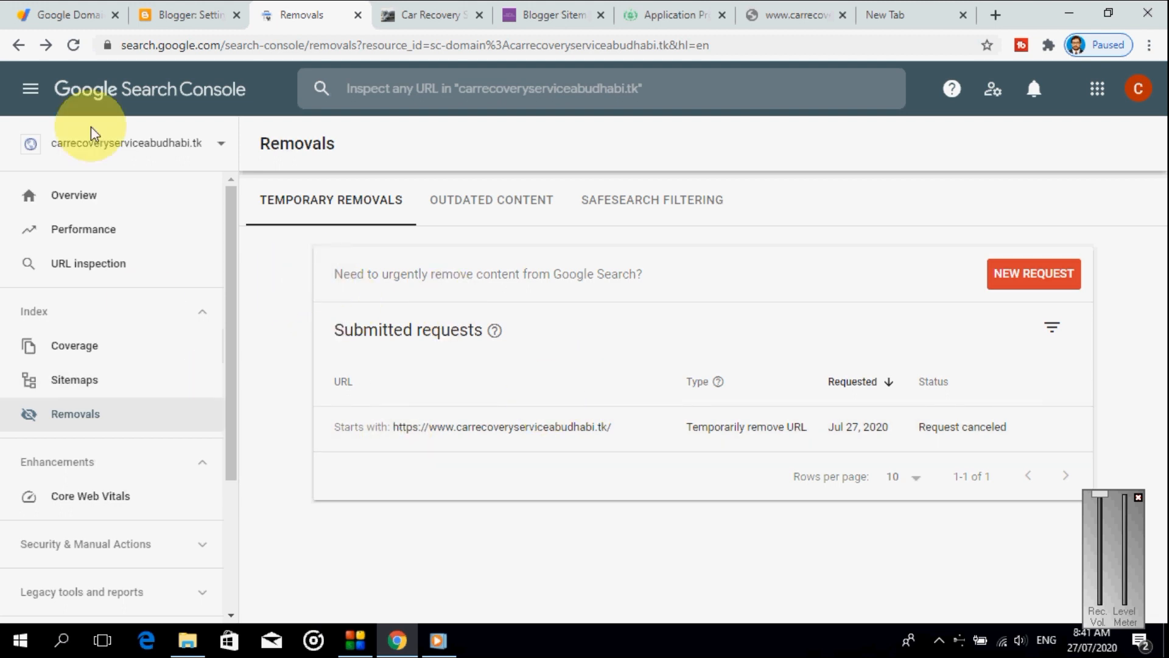
- Switch back to the abudhabicarrecoveryservice.com property and check its submitted sitemaps
left_click(165, 144)
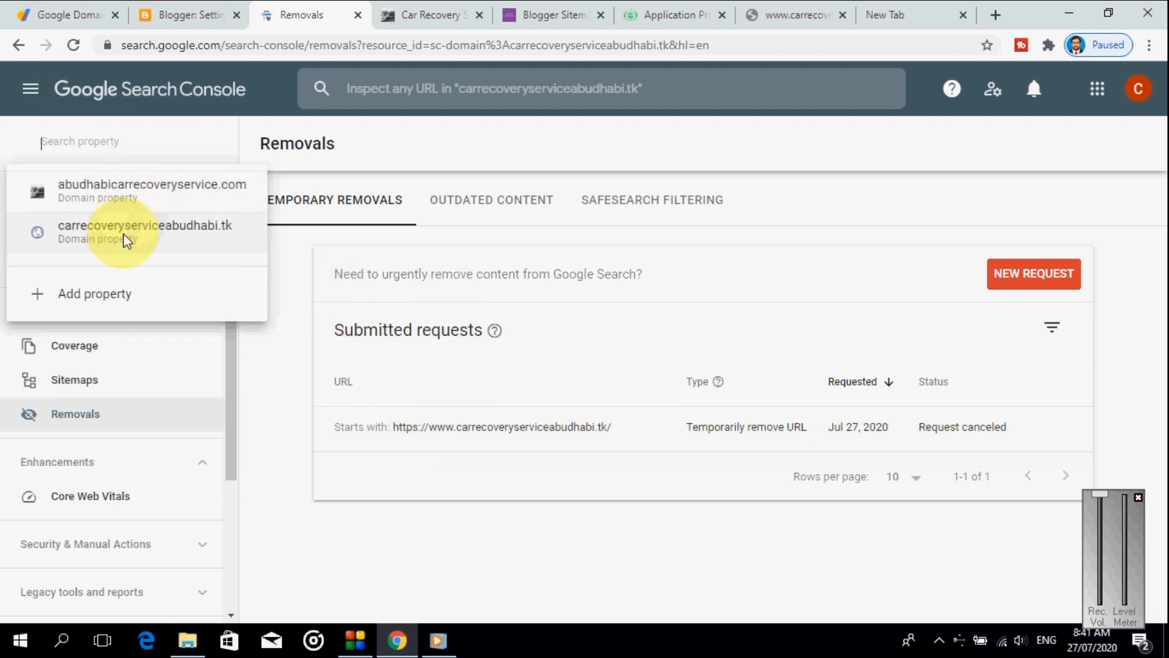
left_click(154, 192)
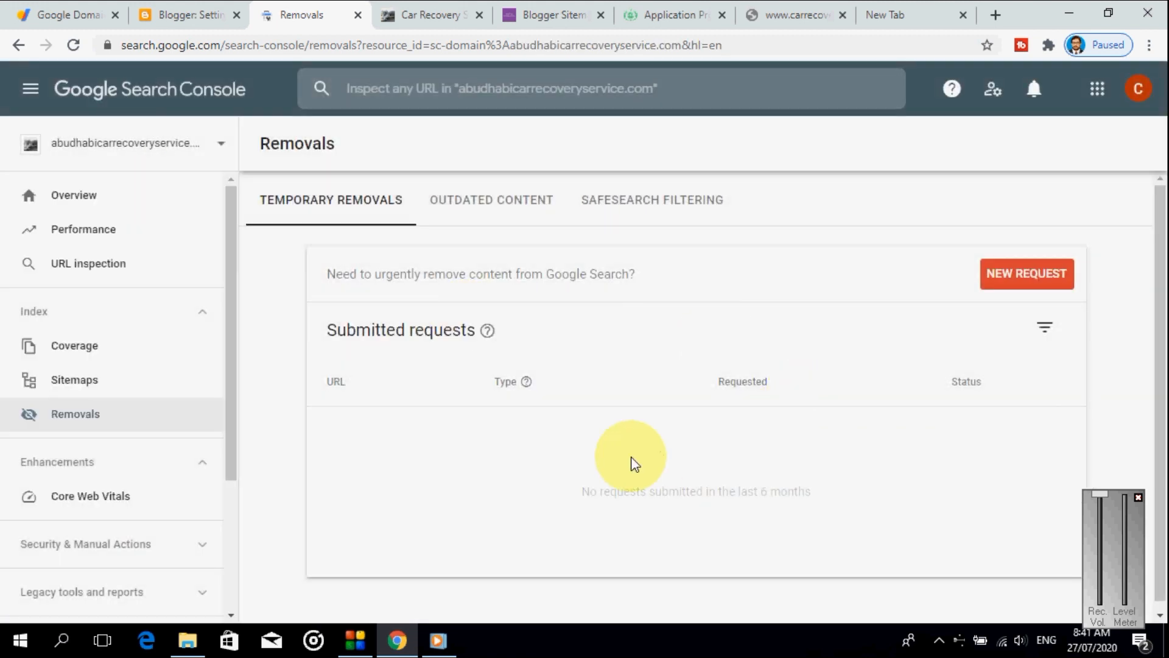
left_click(102, 389)
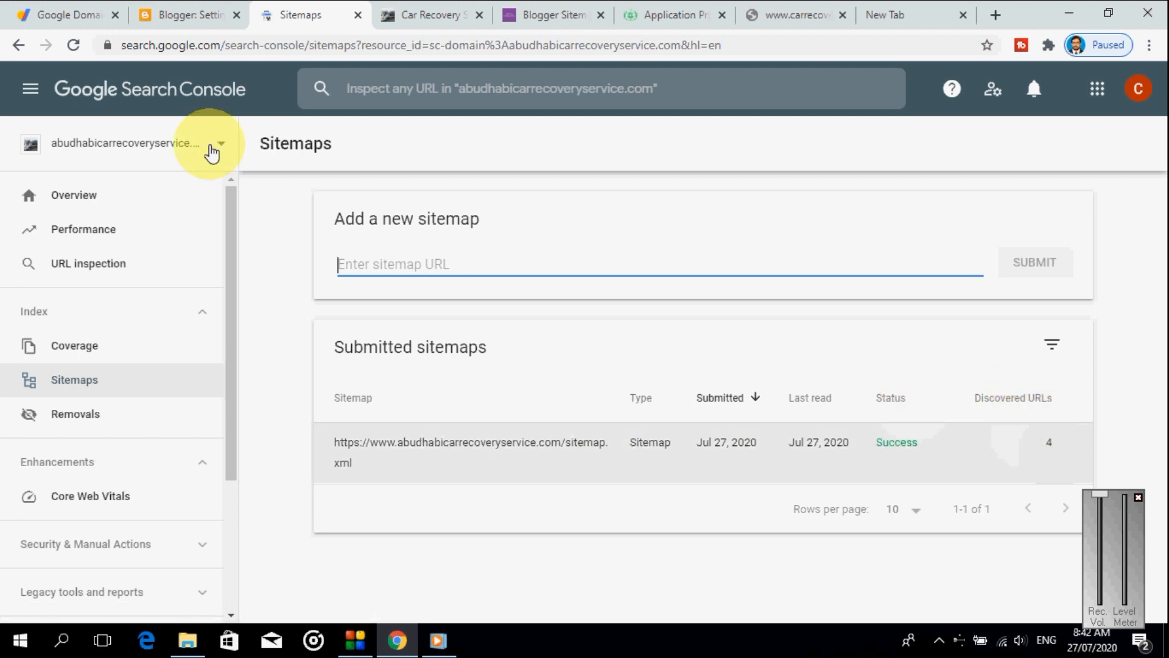
- Switch to Blogger and look through the blog's list of published posts to compare it with the sitemap
left_click(149, 14)
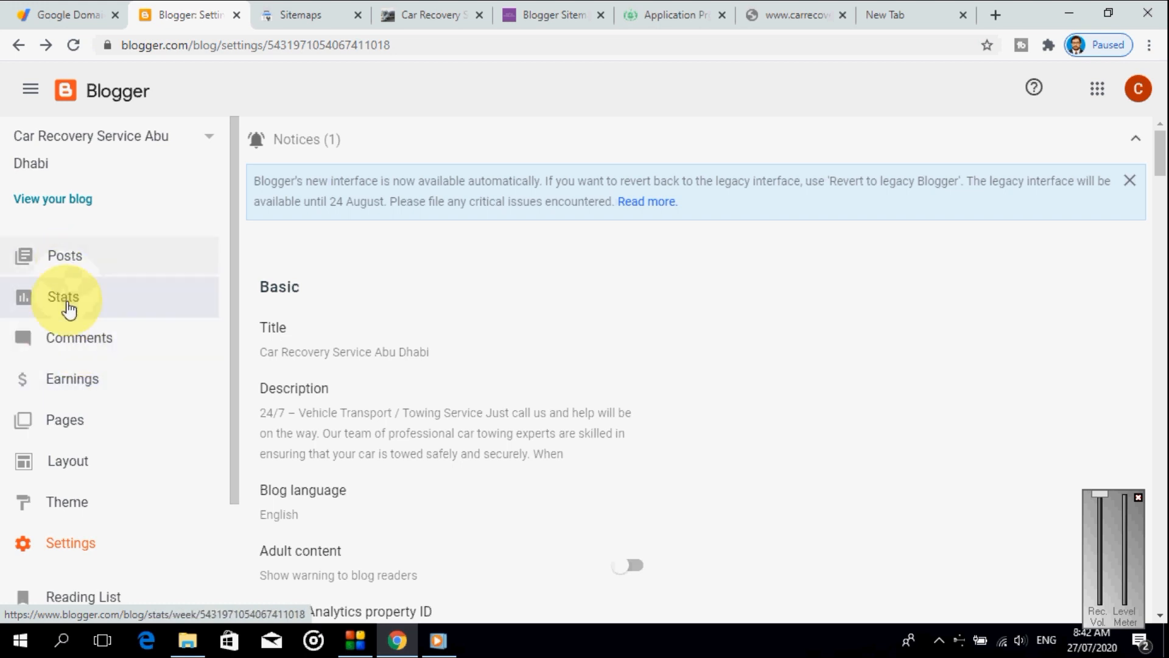
left_click(65, 262)
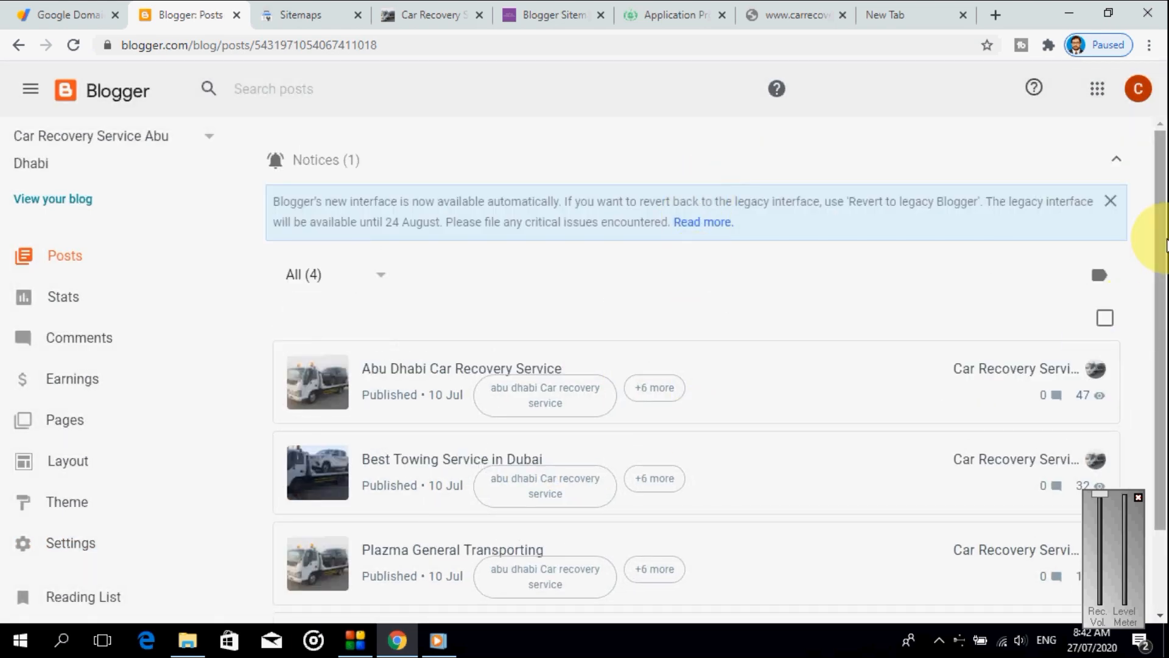
left_click_drag(1162, 238, 1162, 378)
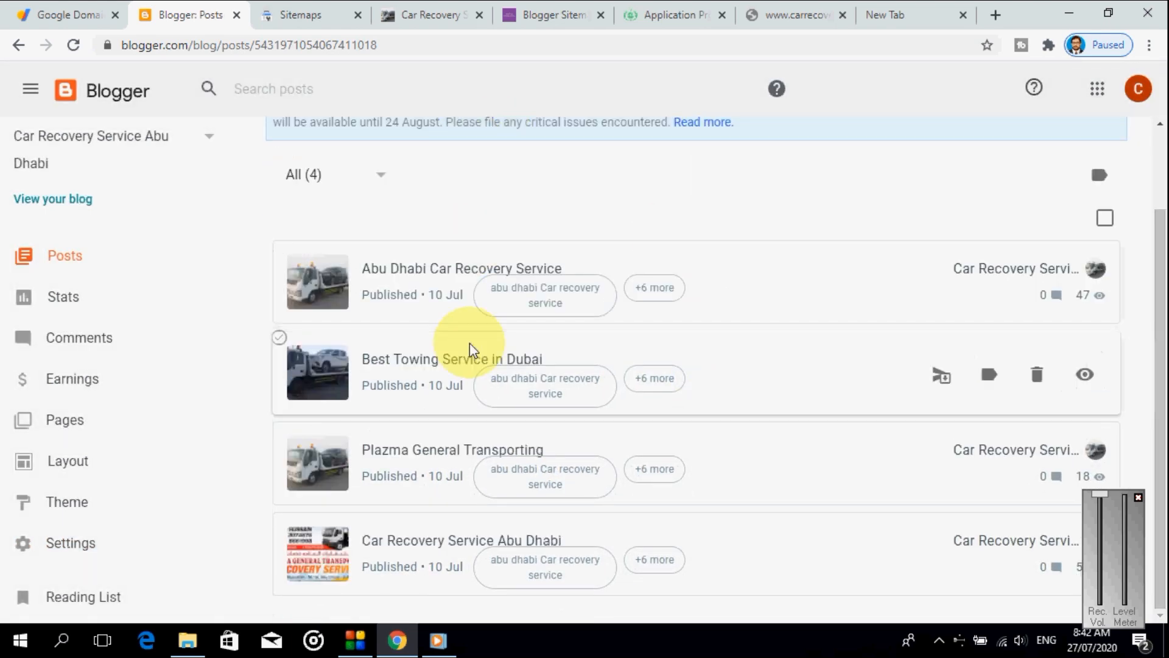